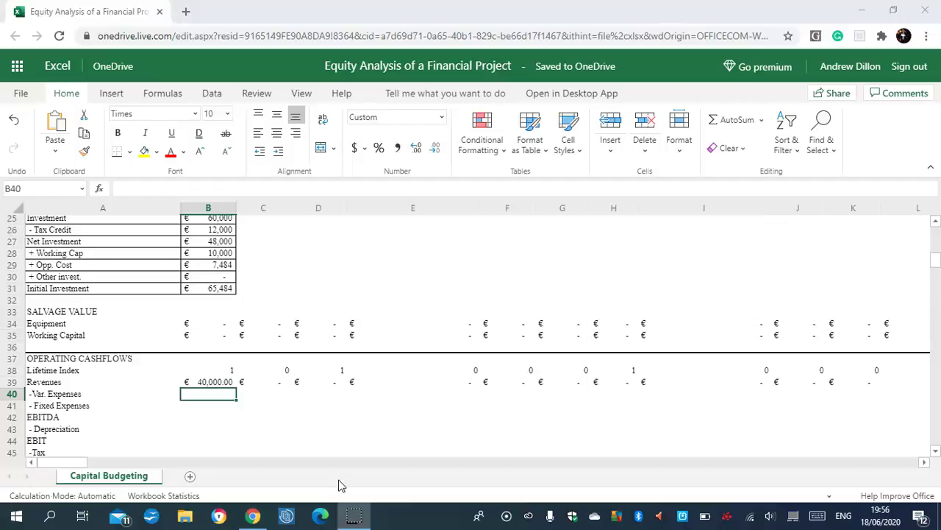
Enter the variable expenses formula =C39*G5 in cell B40.
{"action": "left_click", "coordinate": [205, 398]}
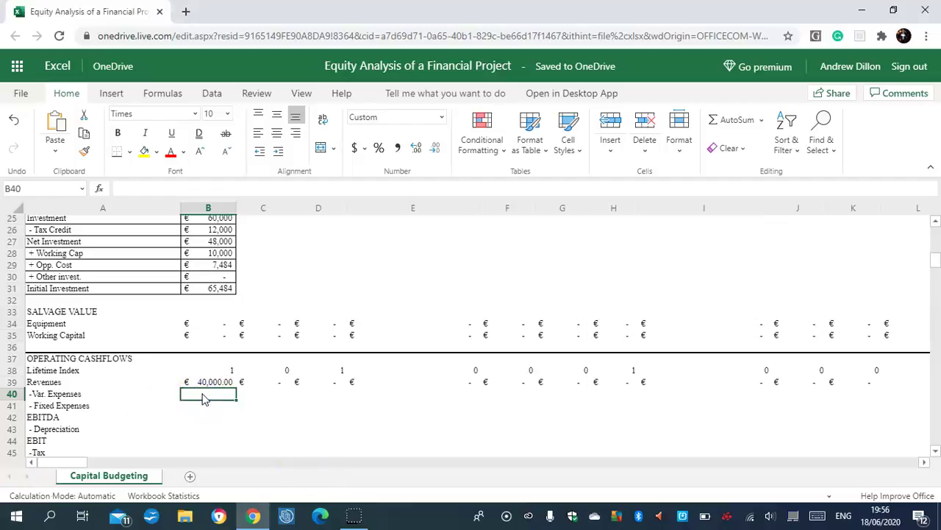
{"action": "type", "text": "=c39"}
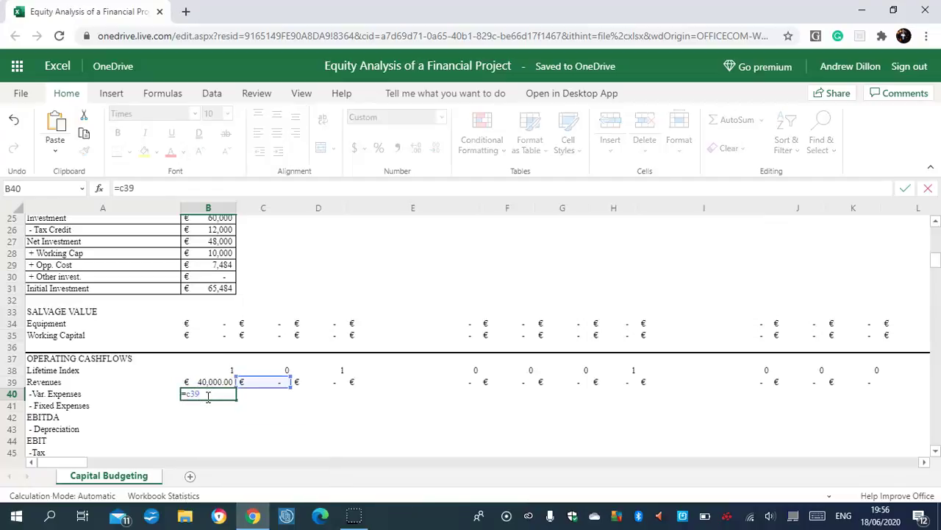
{"action": "type", "text": "*g"}
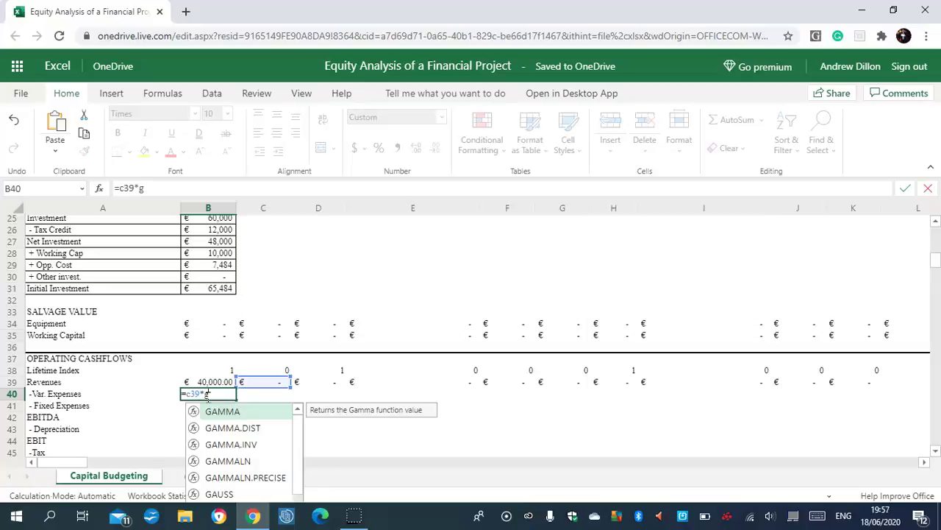
{"action": "type", "text": "5"}
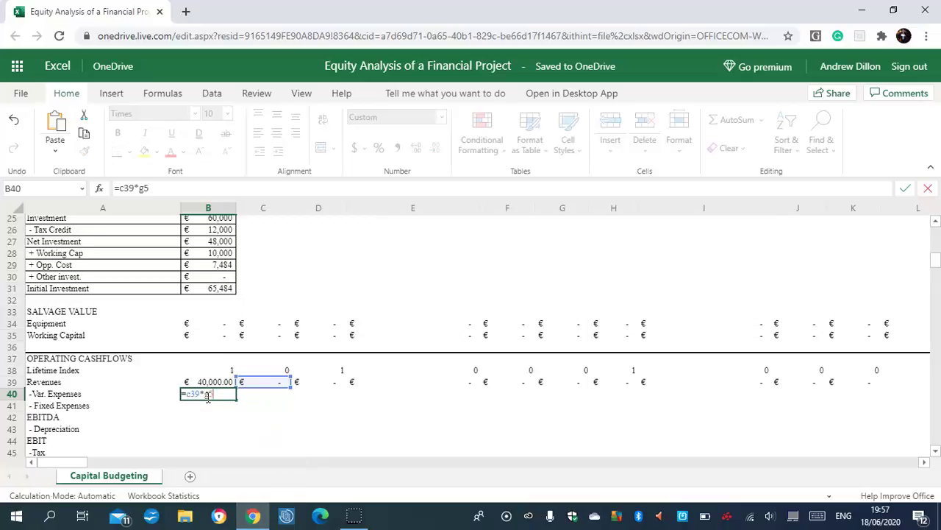
{"action": "key", "text": "Return"}
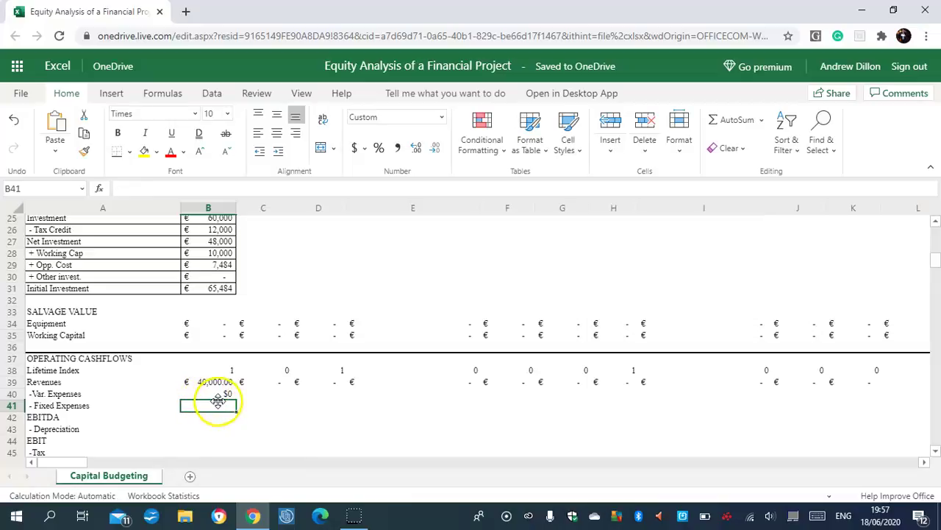
Fill the variable expenses formula from B40 across to L40 and apply the Euro accounting format to the range.
{"action": "left_click", "coordinate": [228, 395]}
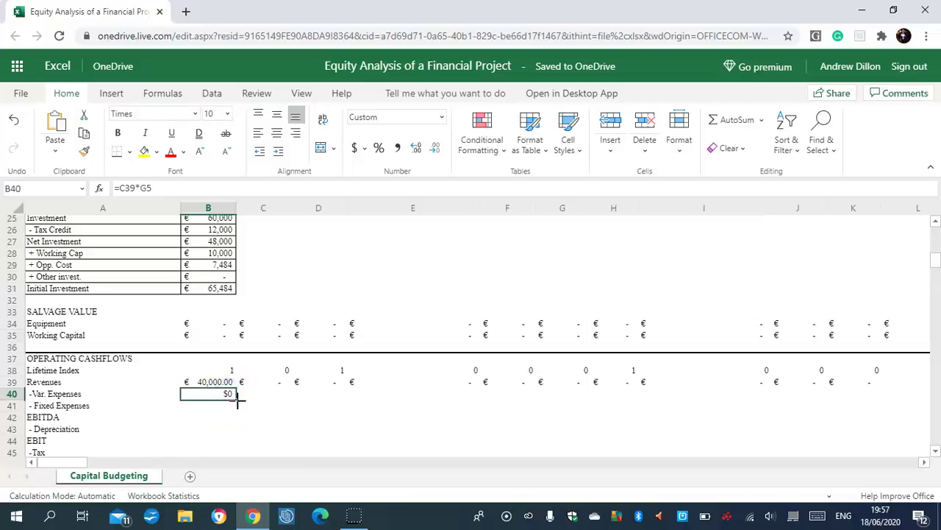
{"action": "left_click_drag", "start_coordinate": [237, 400], "coordinate": [902, 407]}
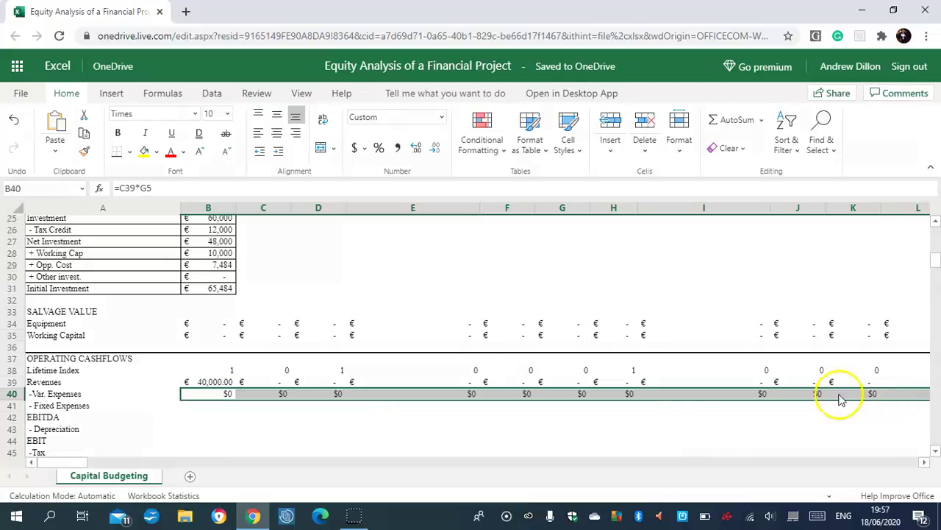
{"action": "left_click", "coordinate": [262, 402]}
{"action": "left_click_drag", "start_coordinate": [230, 394], "coordinate": [565, 398]}
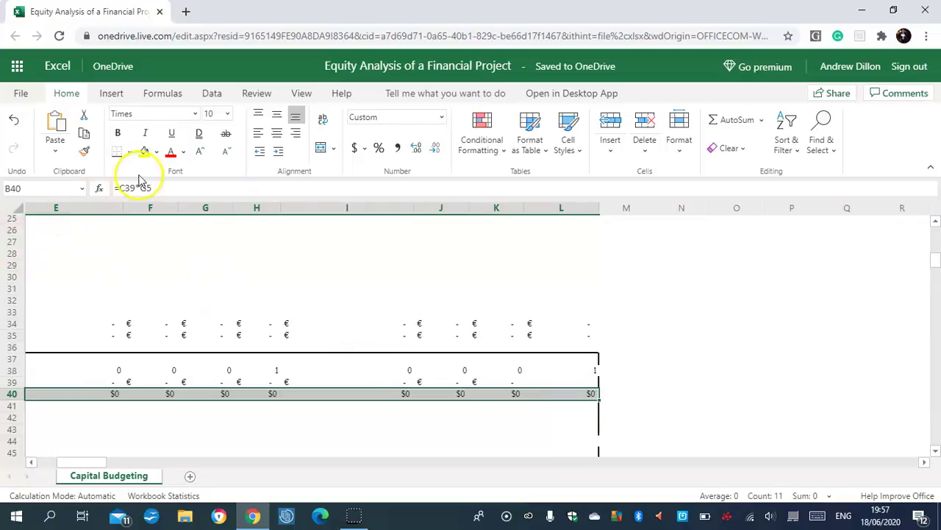
{"action": "left_click", "coordinate": [363, 148]}
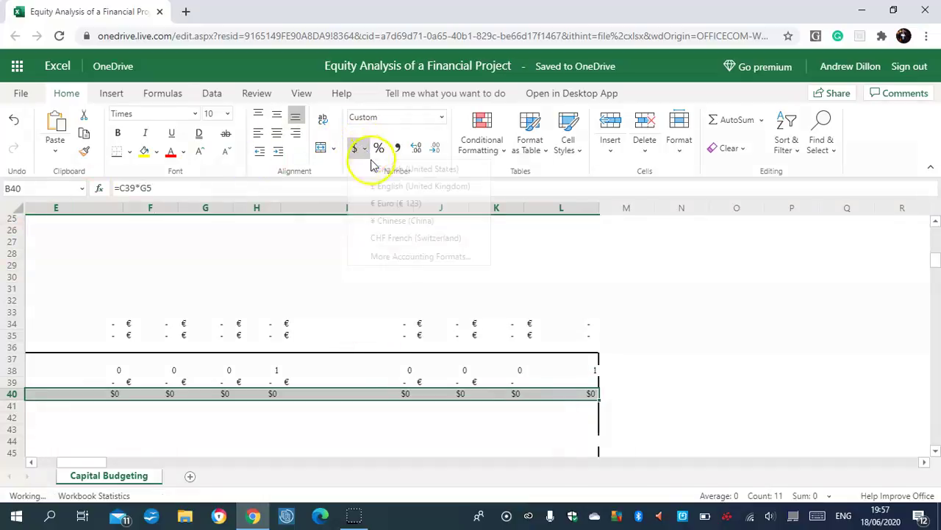
{"action": "left_click", "coordinate": [392, 208]}
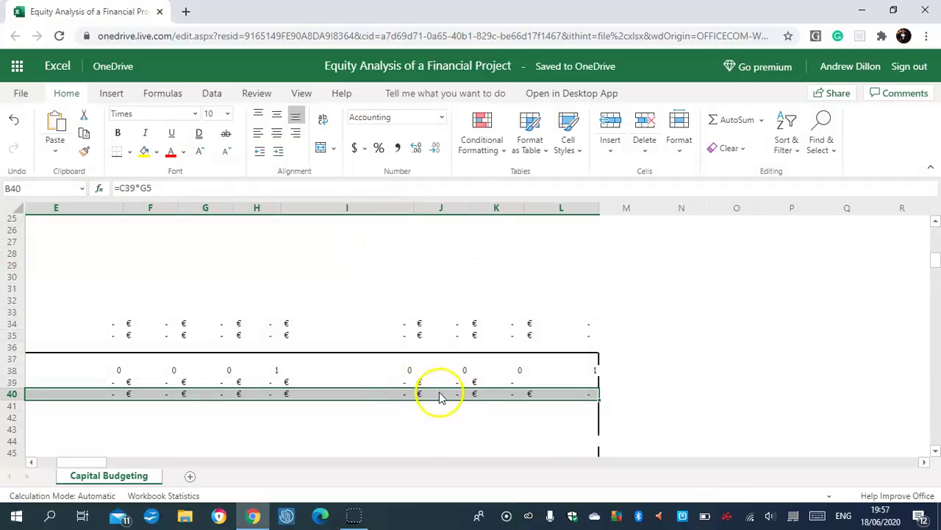
Link the fixed expenses cell B41 to the input with =G6 and check the source cell in the cashflow details.
{"action": "left_click_drag", "start_coordinate": [92, 461], "coordinate": [26, 457]}
{"action": "left_click", "coordinate": [217, 409]}
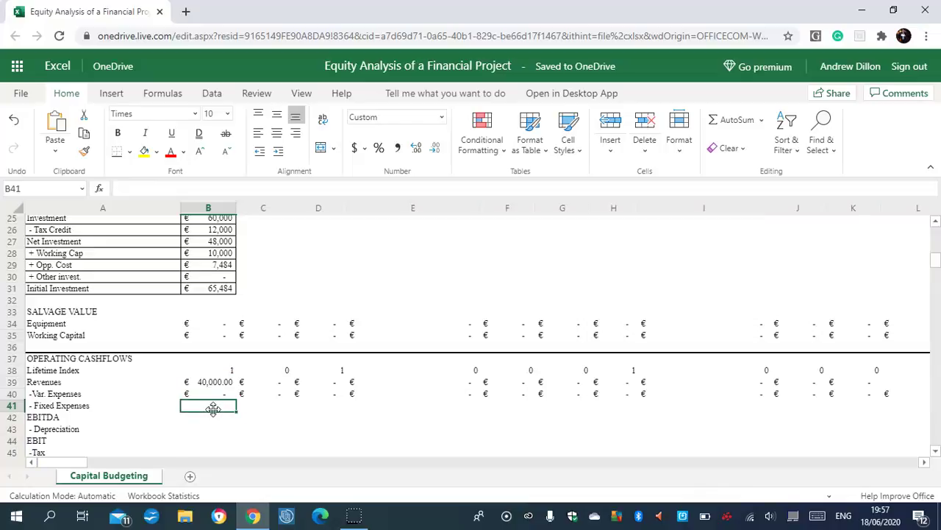
{"action": "type", "text": "=g6"}
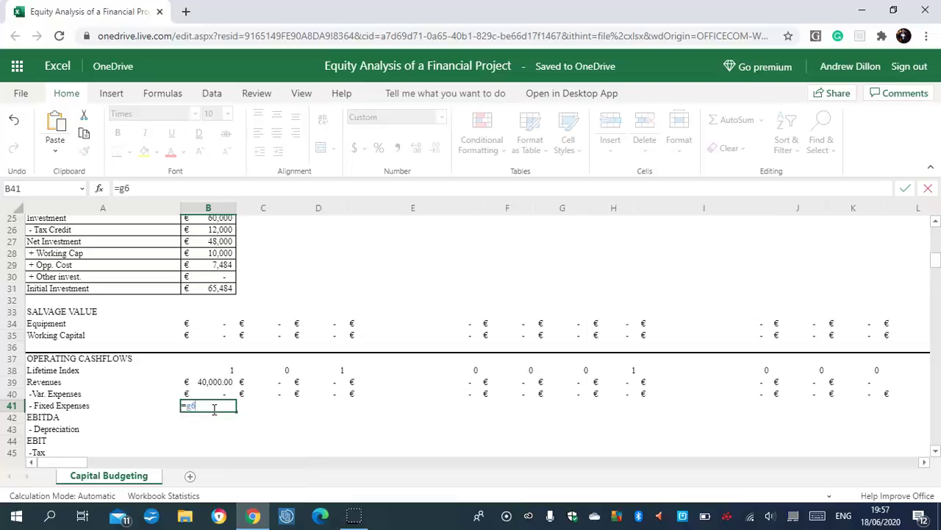
{"action": "key", "text": "Return"}
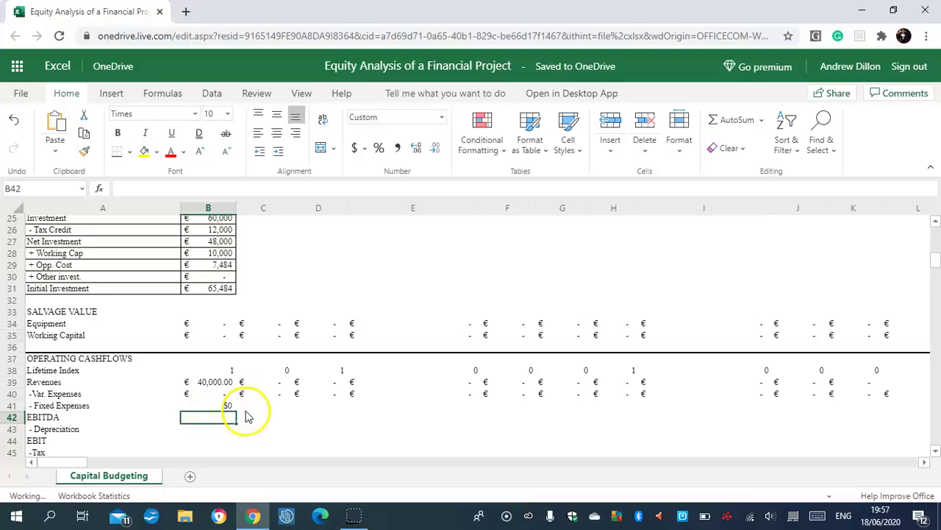
{"action": "left_click", "coordinate": [250, 406]}
{"action": "left_click", "coordinate": [226, 406]}
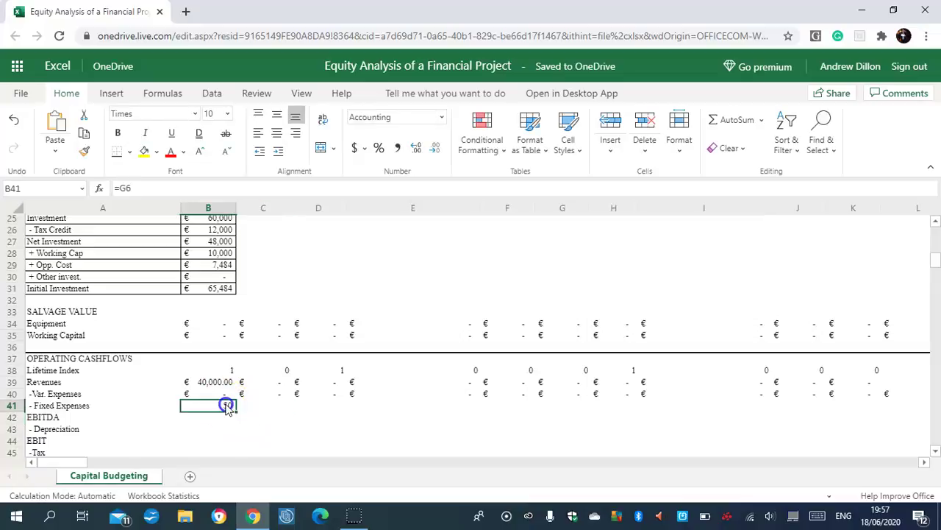
{"action": "scroll", "coordinate": [924, 257], "scroll_direction": "up", "scroll_amount": 7}
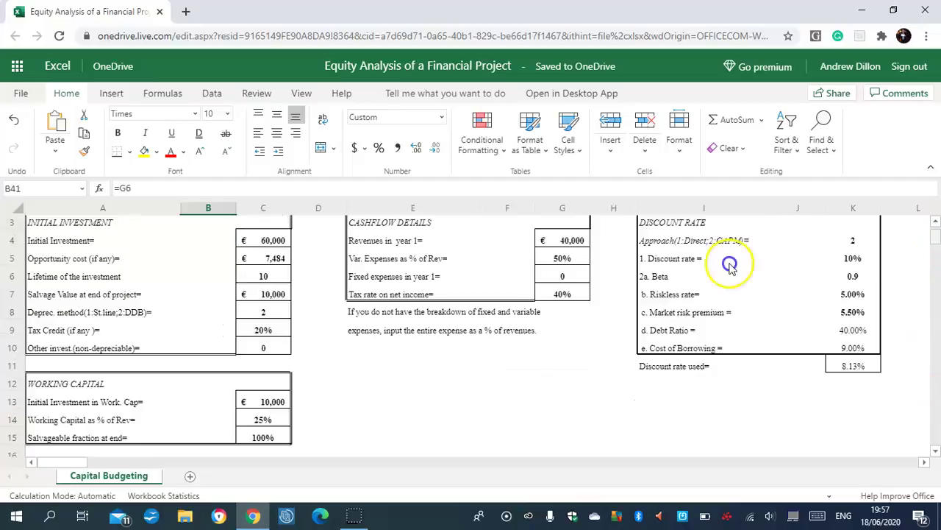
{"action": "left_click", "coordinate": [564, 278]}
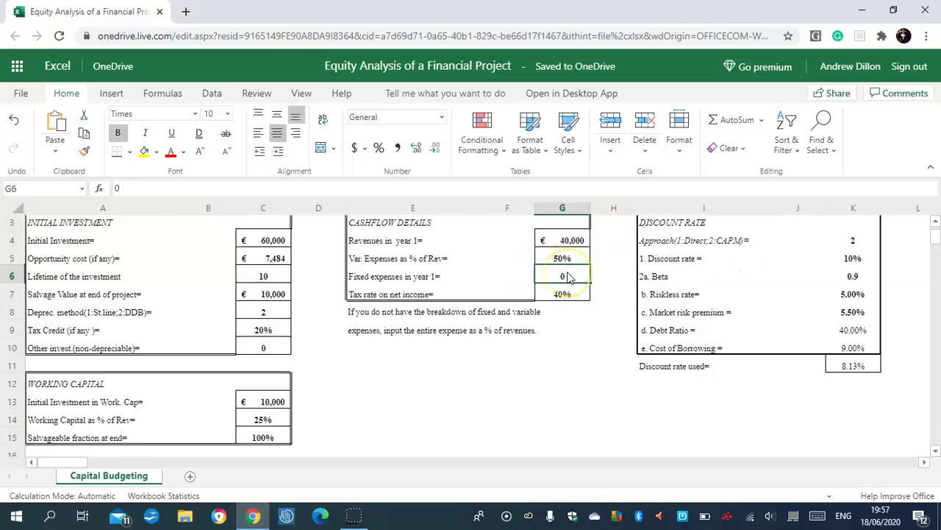
{"action": "left_click", "coordinate": [561, 277]}
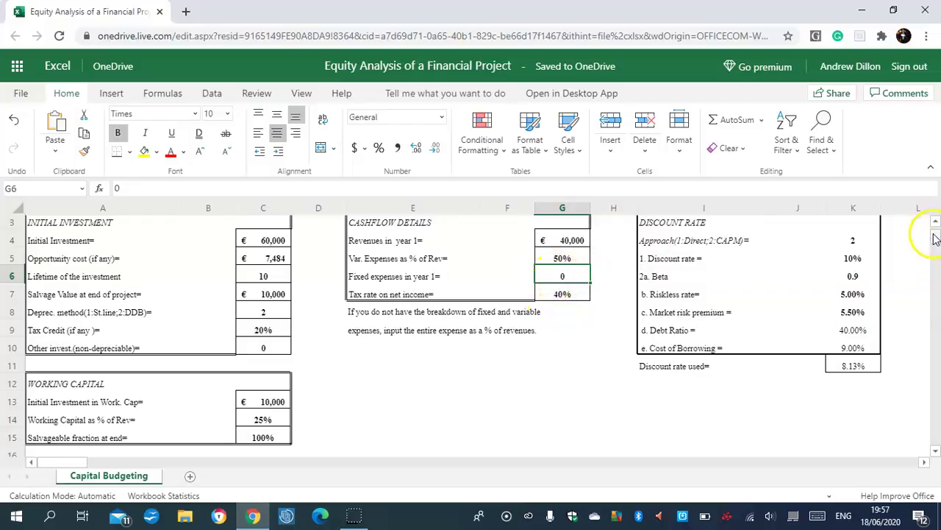
Apply the Euro accounting format to the fixed expenses cells from B41 through L41.
{"action": "left_click_drag", "start_coordinate": [937, 236], "coordinate": [937, 264]}
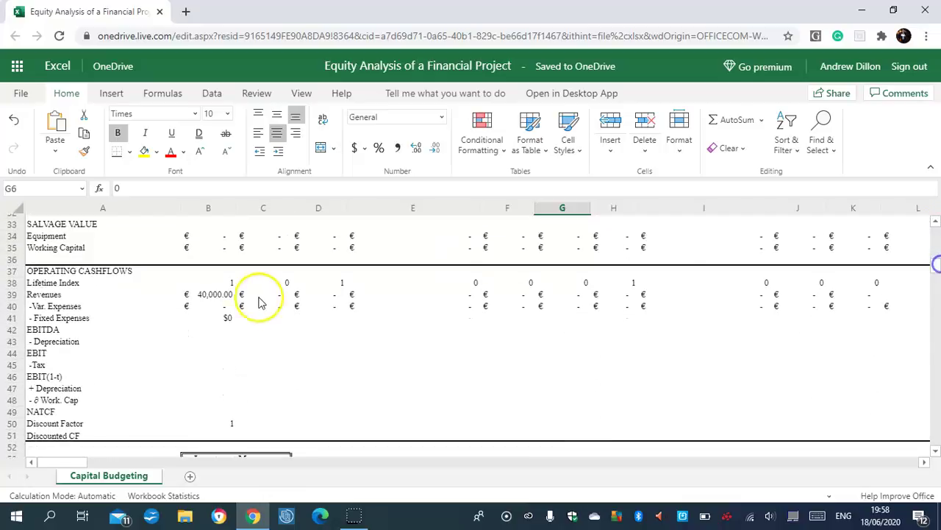
{"action": "left_click", "coordinate": [228, 319]}
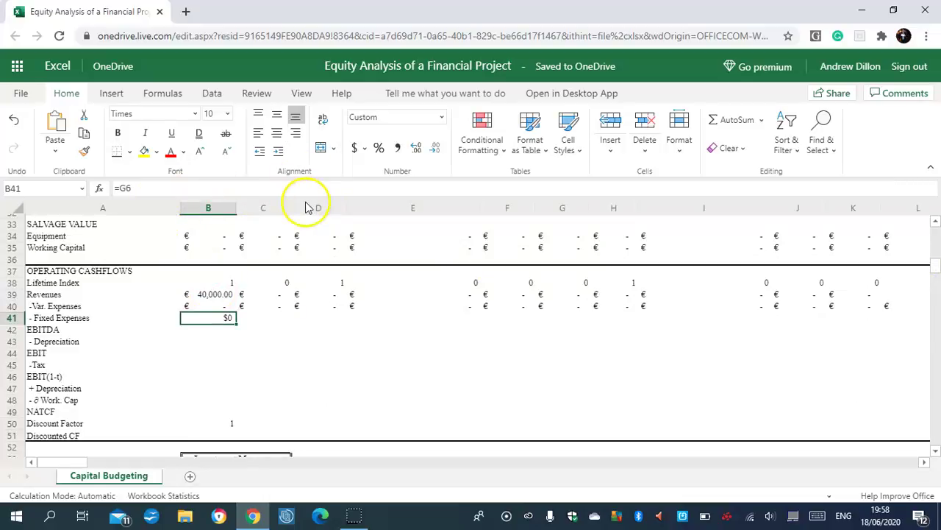
{"action": "key", "text": "Return"}
{"action": "left_click", "coordinate": [226, 317]}
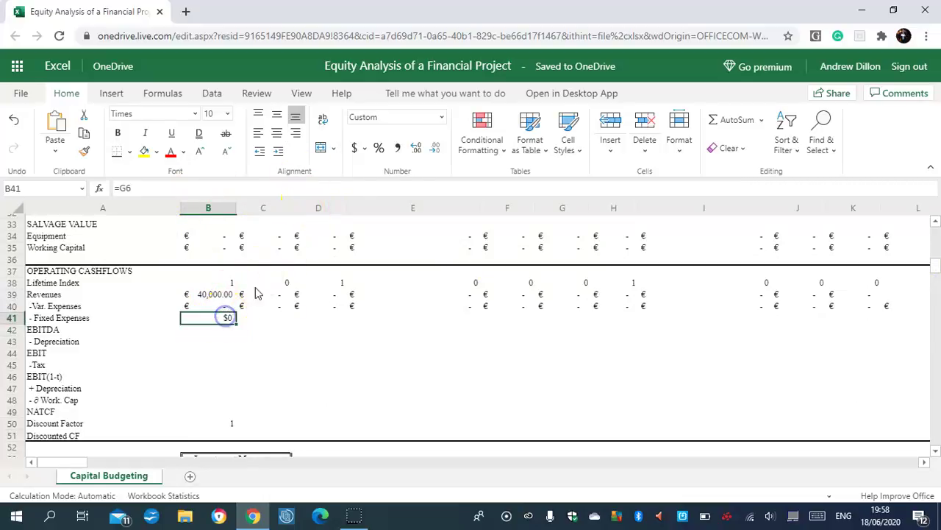
{"action": "left_click", "coordinate": [364, 150]}
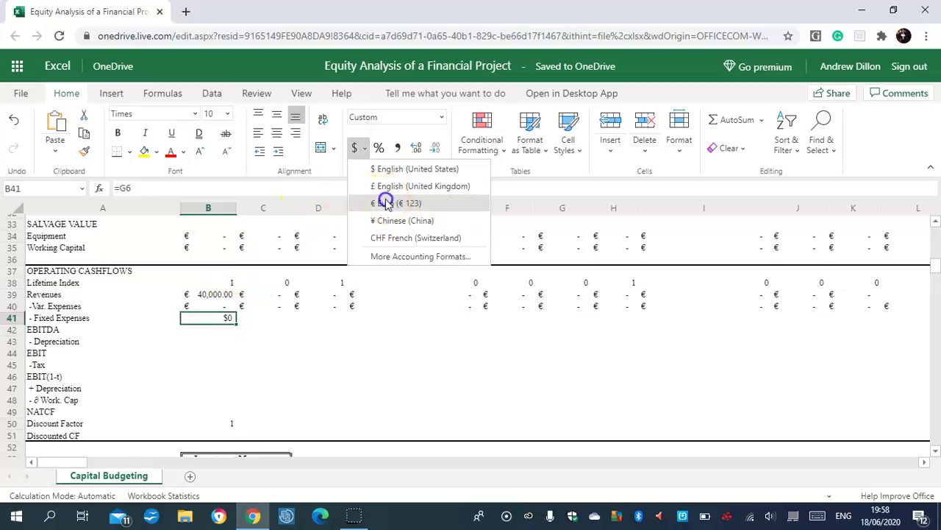
{"action": "left_click", "coordinate": [384, 200]}
{"action": "left_click_drag", "start_coordinate": [263, 317], "coordinate": [904, 315]}
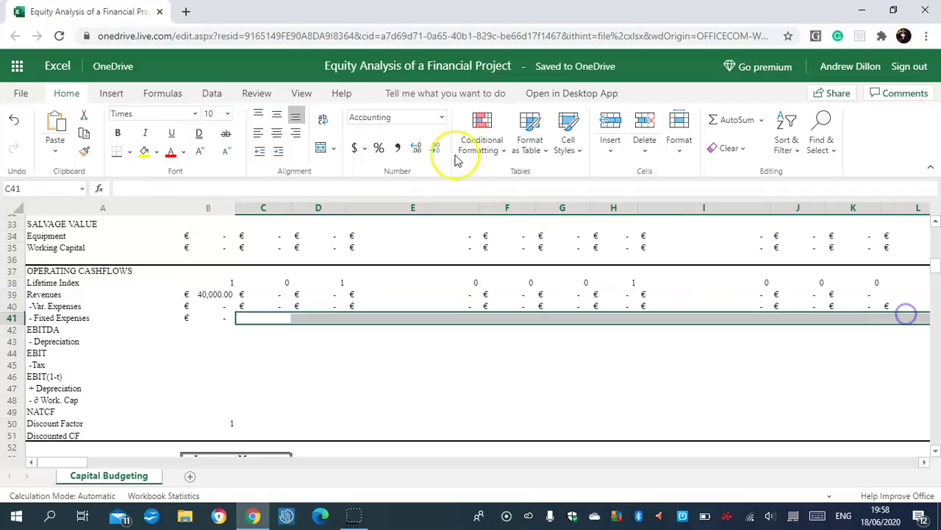
{"action": "left_click", "coordinate": [353, 149]}
{"action": "left_click", "coordinate": [385, 203]}
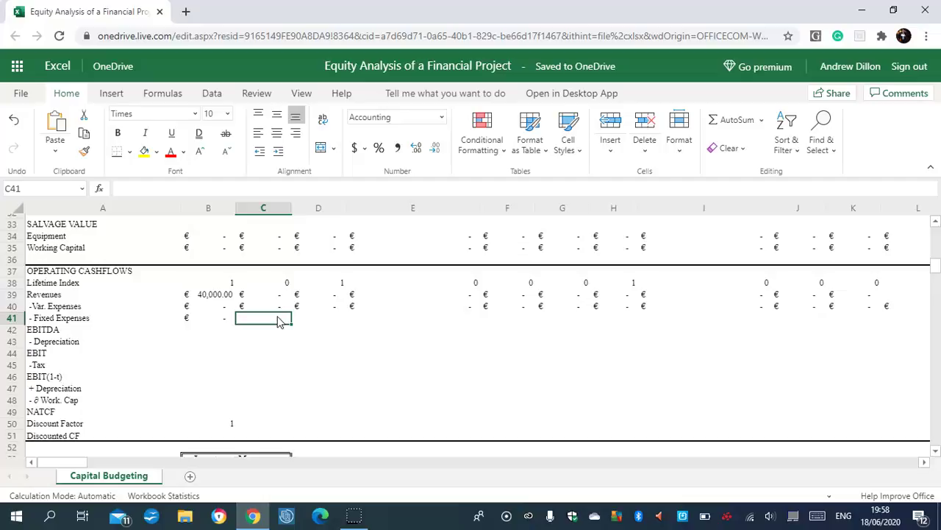
Enter the fixed expenses growth formula =C41*(1+D20)*D38 in cell C41.
{"action": "type", "text": "=c41*"}
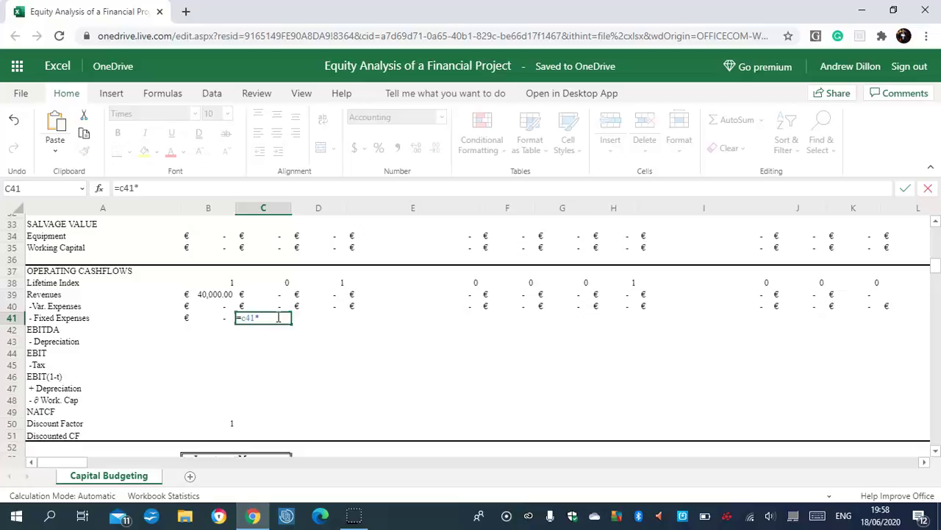
{"action": "type", "text": "(1+d19"}
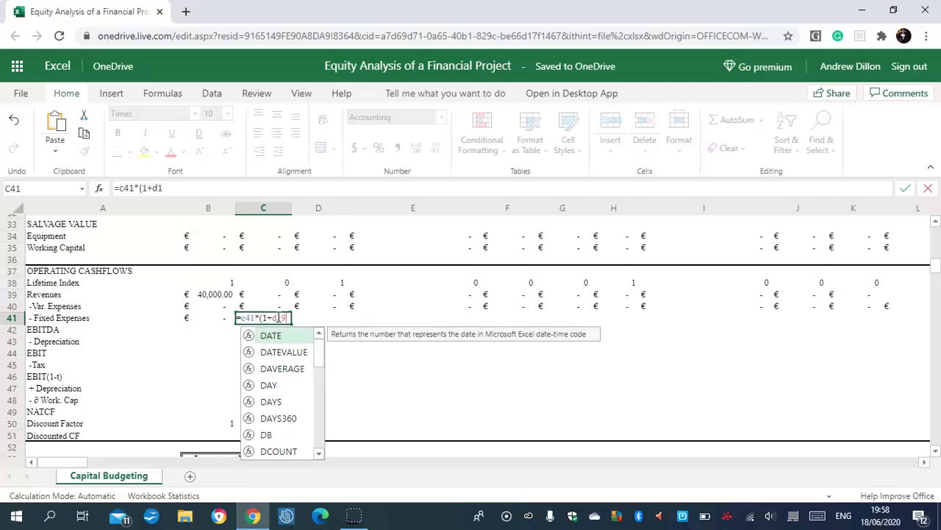
{"action": "type", "text": ")"}
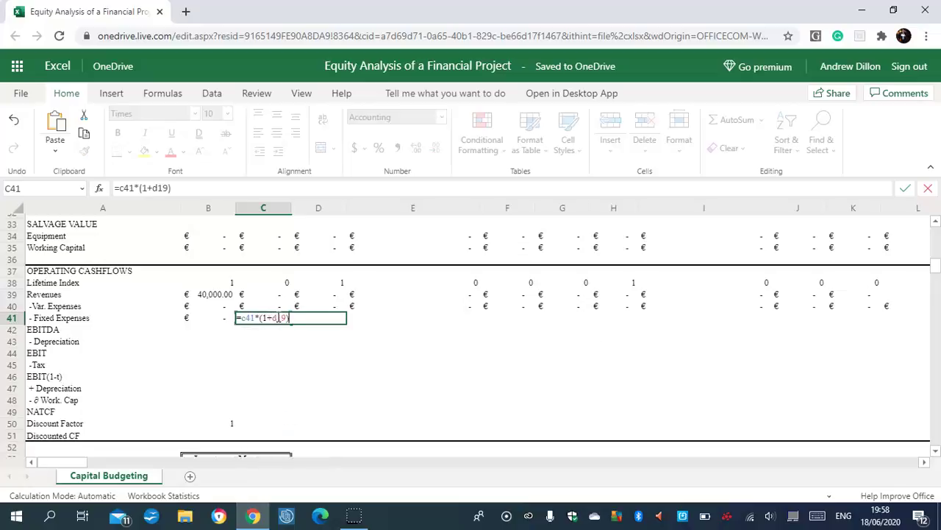
{"action": "type", "text": "*d38"}
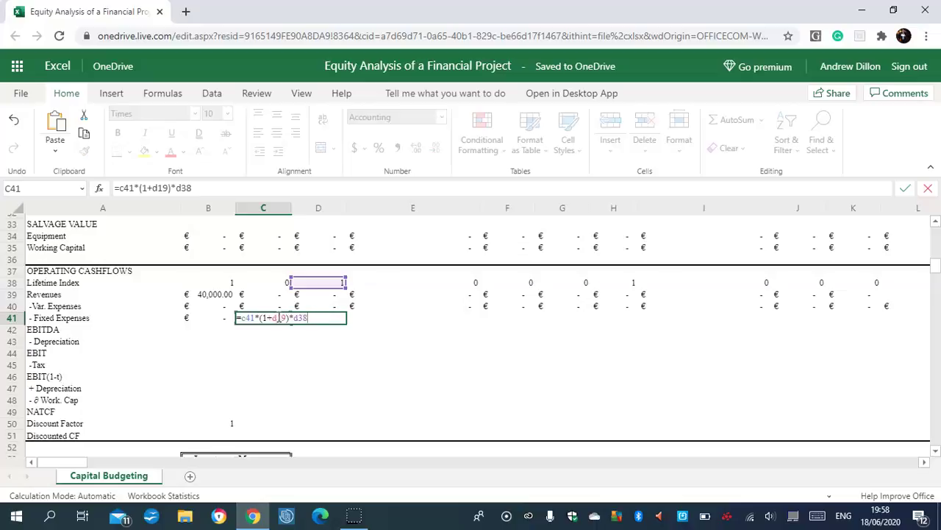
{"action": "left_click_drag", "start_coordinate": [287, 316], "coordinate": [277, 316]}
{"action": "type", "text": "20"}
{"action": "key", "text": "Return"}
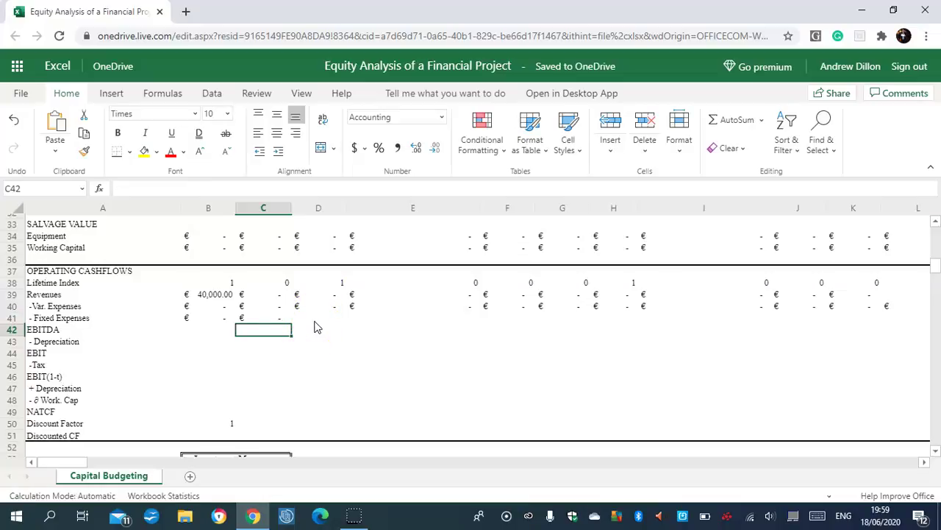
Fill the fixed expenses formula from C41 across to L41.
{"action": "left_click", "coordinate": [280, 316]}
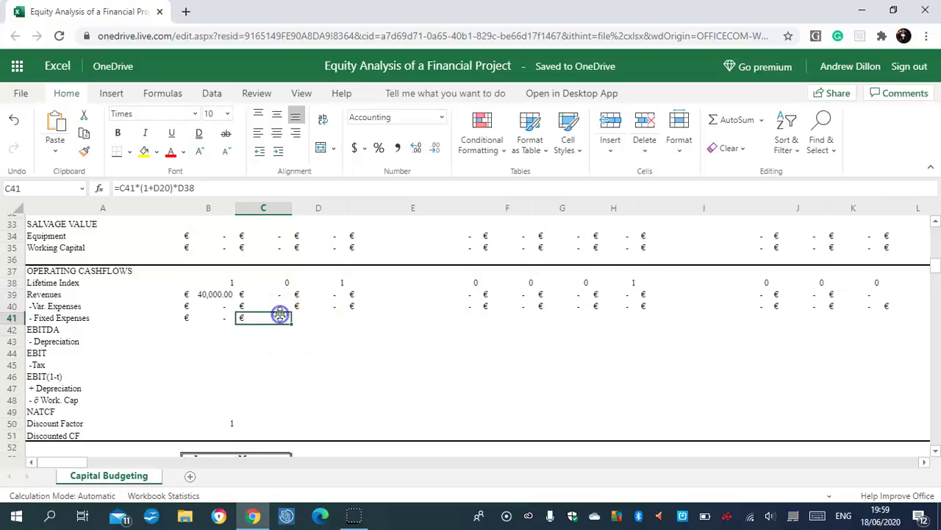
{"action": "left_click", "coordinate": [284, 315]}
{"action": "left_click", "coordinate": [290, 320]}
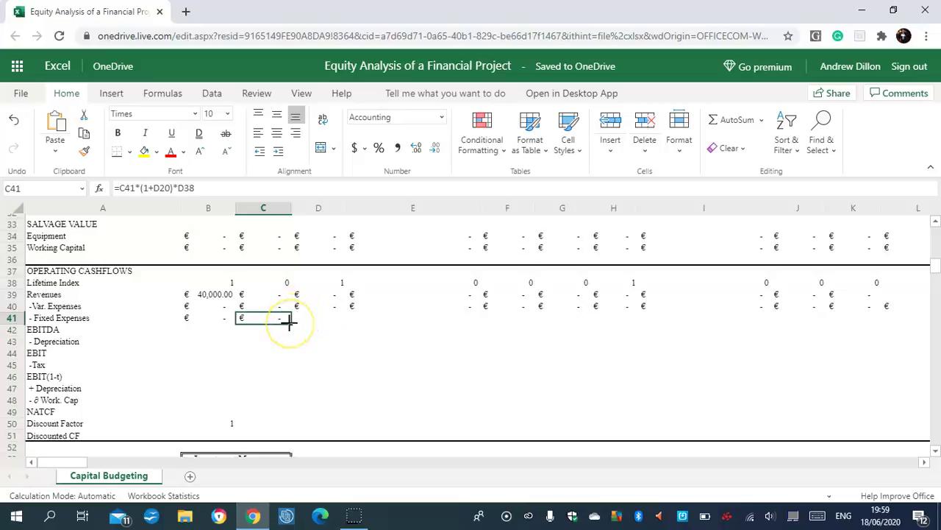
{"action": "left_click_drag", "start_coordinate": [290, 321], "coordinate": [896, 322]}
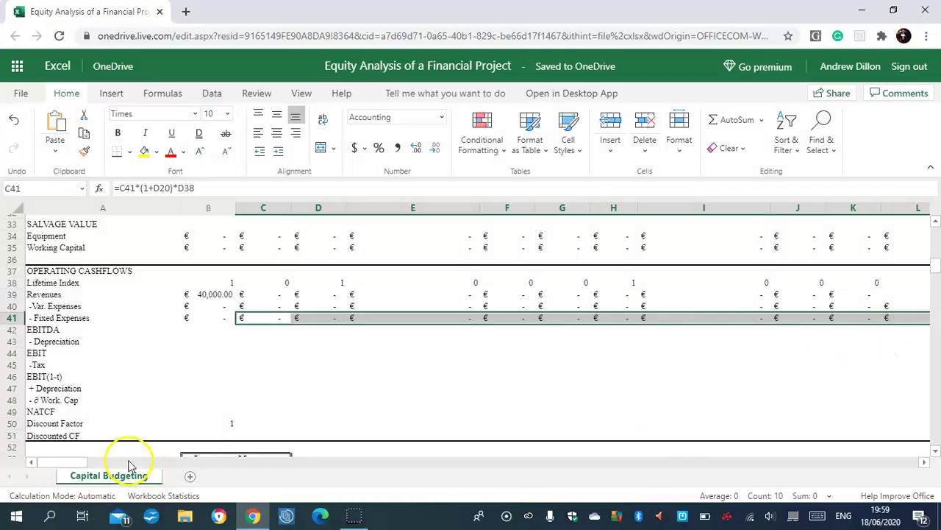
{"action": "mouse_move", "coordinate": [79, 463]}
{"action": "left_mouse_down"}
{"action": "mouse_move", "coordinate": [93, 461]}
{"action": "mouse_move", "coordinate": [63, 460]}
{"action": "left_mouse_up"}
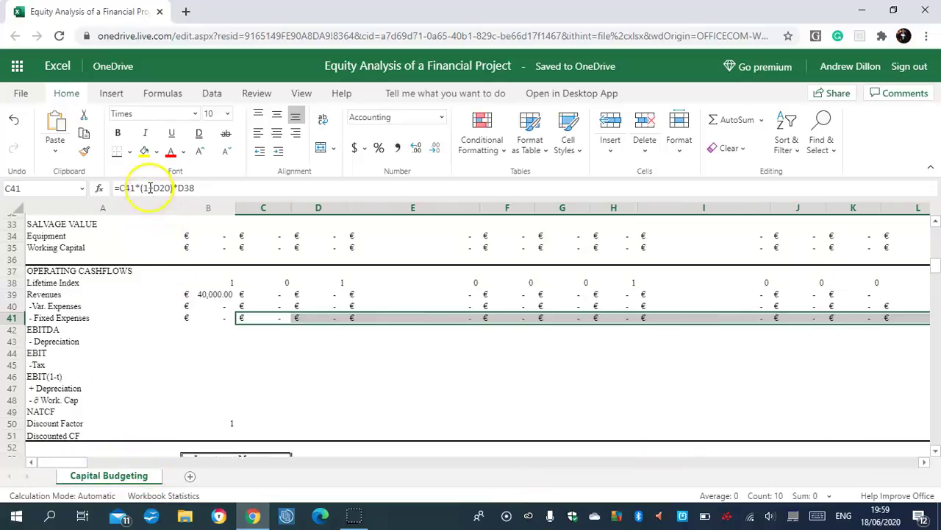
Enter the EBITDA formula =C39-C40-C41 in cell B42.
{"action": "left_click", "coordinate": [204, 339]}
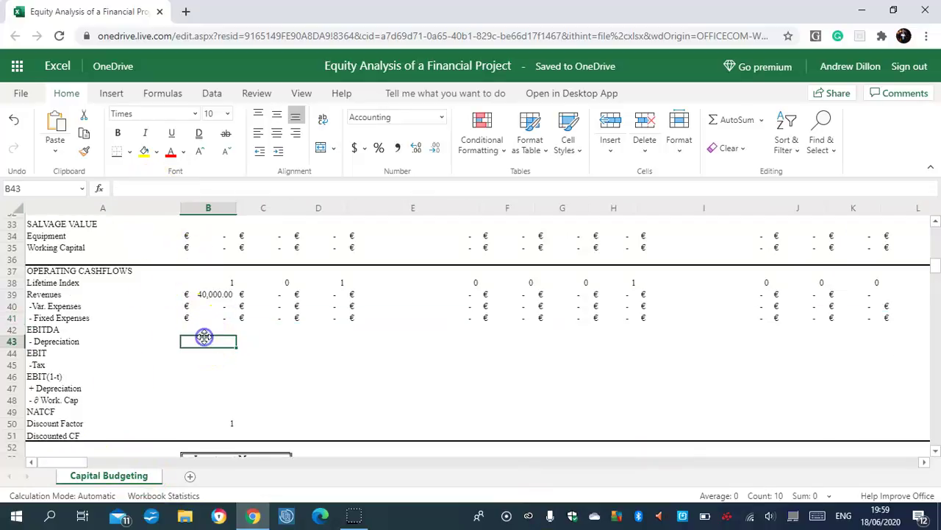
{"action": "left_click", "coordinate": [205, 330]}
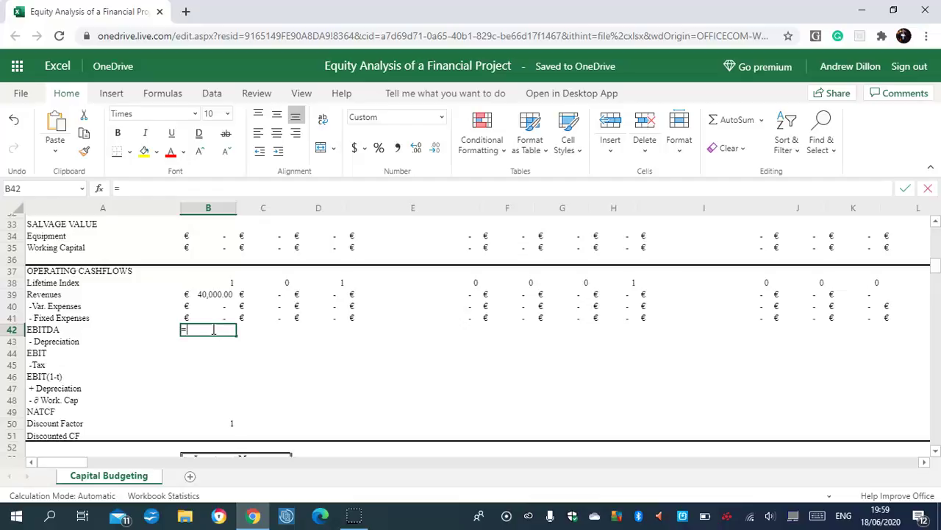
{"action": "type", "text": "=c39"}
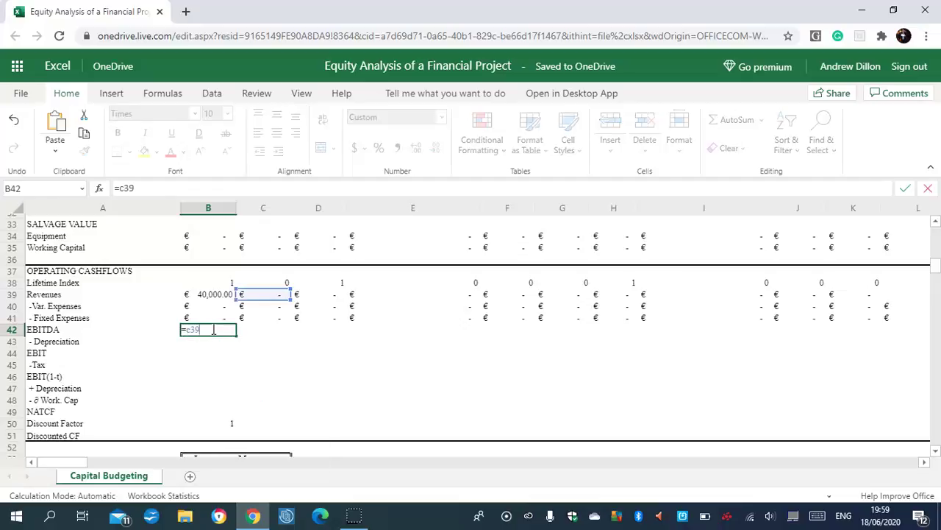
{"action": "type", "text": "-c40-"}
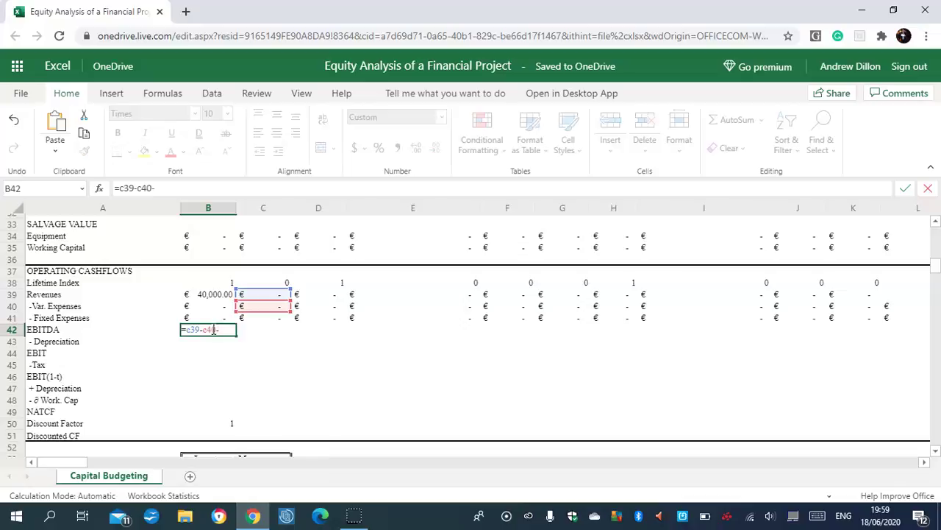
{"action": "type", "text": "c"}
{"action": "type", "text": "1"}
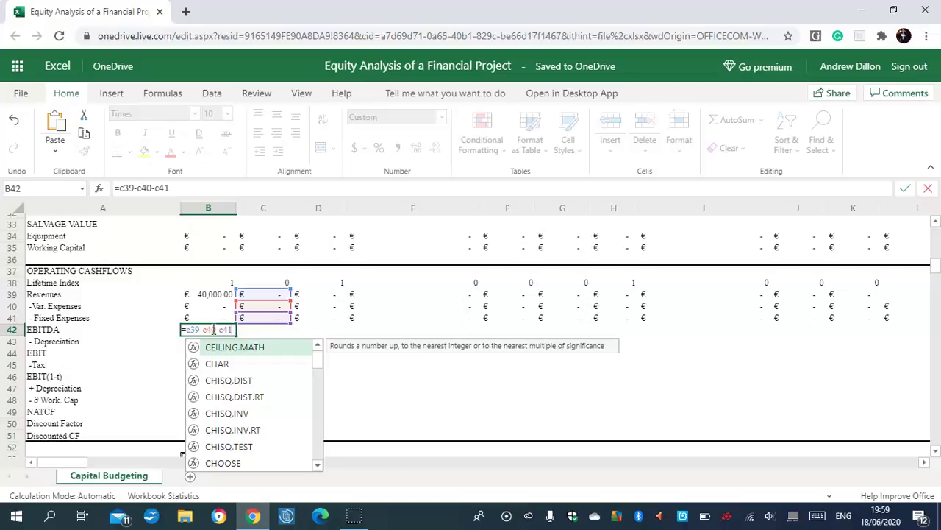
{"action": "key", "text": "Return"}
Fill the EBITDA formula from B42 across to L42 and apply the Euro accounting format to those cells.
{"action": "left_click", "coordinate": [219, 330]}
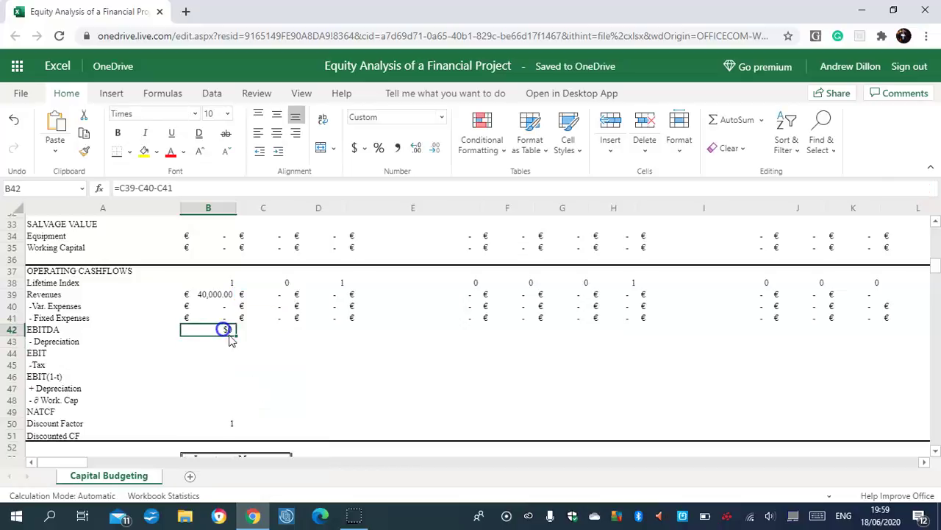
{"action": "left_click_drag", "start_coordinate": [238, 335], "coordinate": [404, 339]}
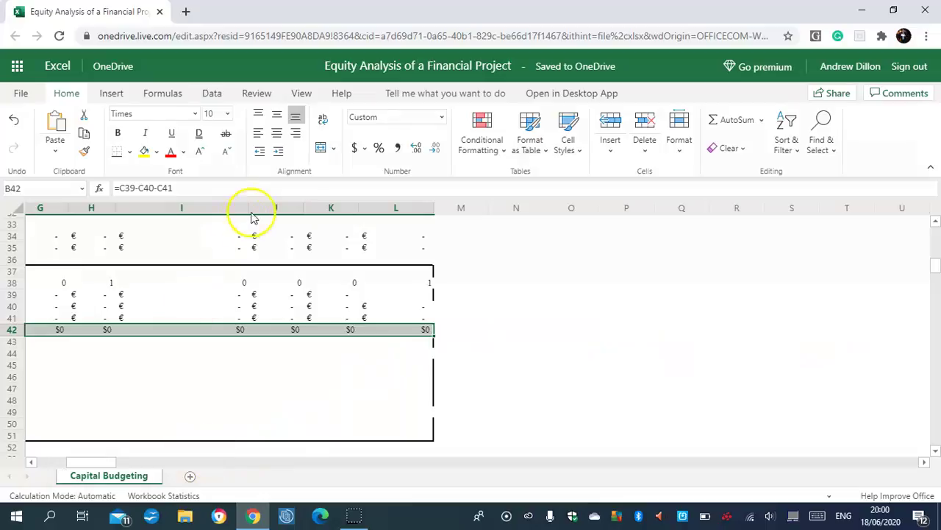
{"action": "left_click", "coordinate": [364, 150]}
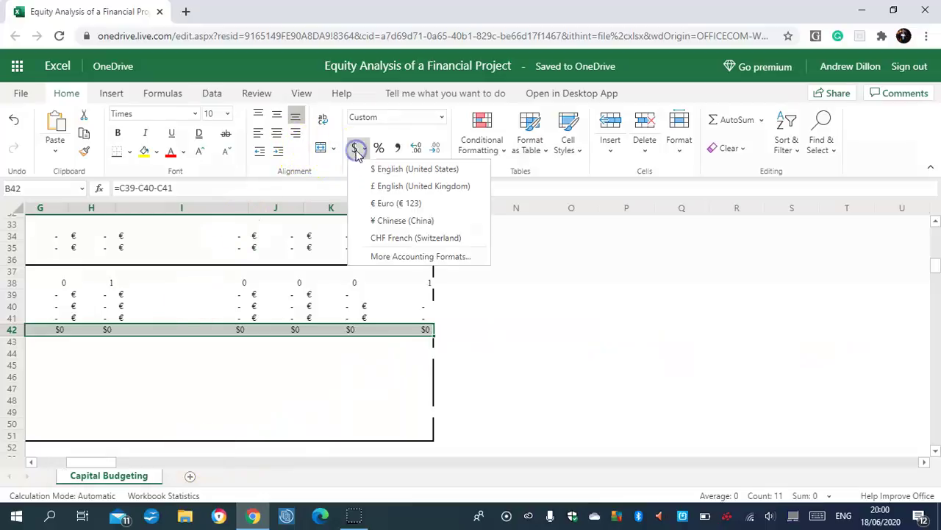
{"action": "left_click", "coordinate": [391, 204]}
{"action": "left_click_drag", "start_coordinate": [103, 466], "coordinate": [9, 462]}
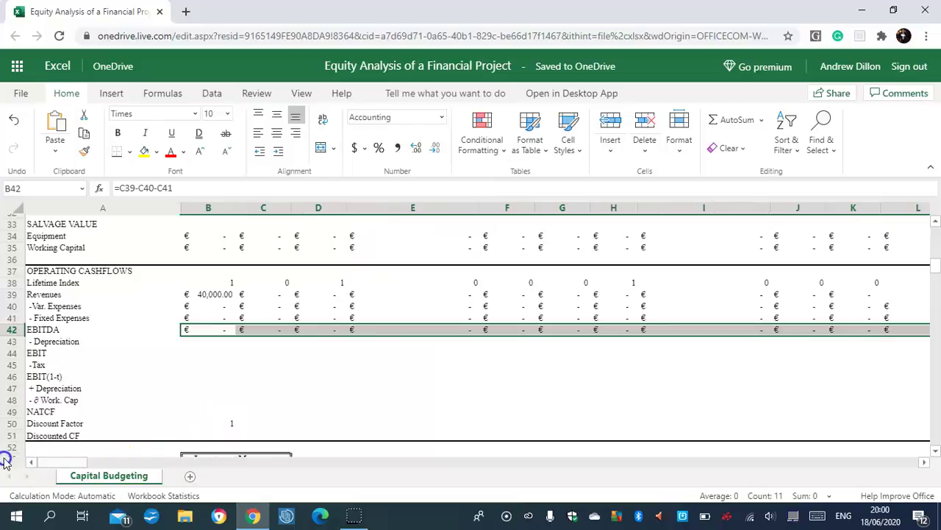
Link the depreciation cell B43 with =C61 and check the source row in the Book Value & Depreciation section.
{"action": "left_click", "coordinate": [197, 346]}
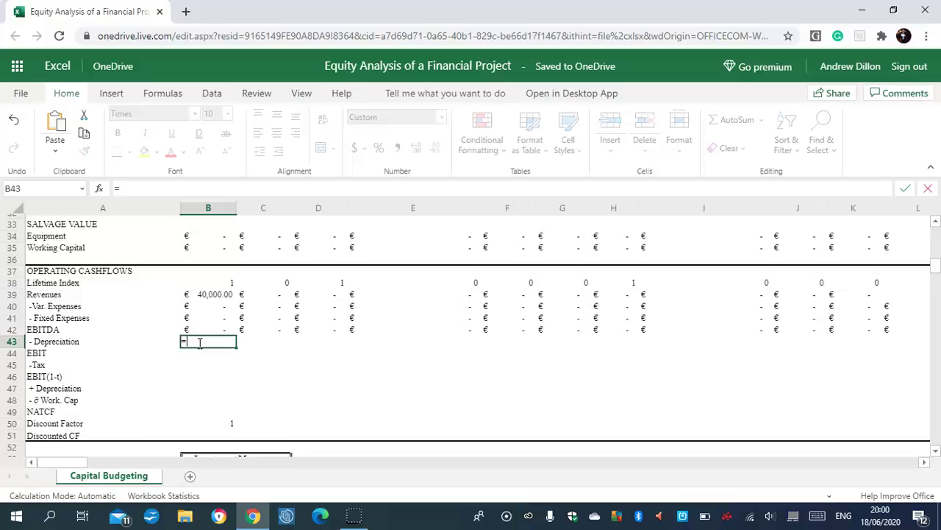
{"action": "type", "text": "c61"}
{"action": "key", "text": "Return"}
{"action": "left_click", "coordinate": [204, 351]}
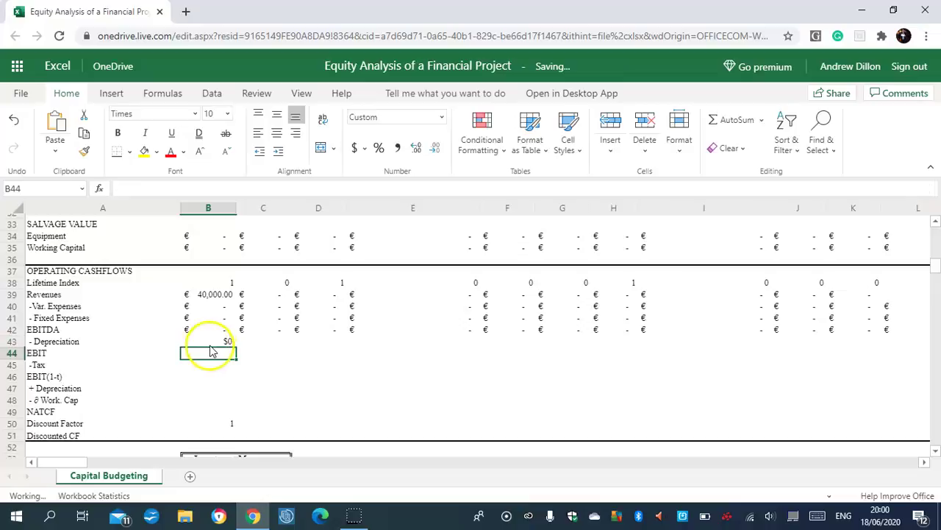
{"action": "left_click", "coordinate": [220, 343]}
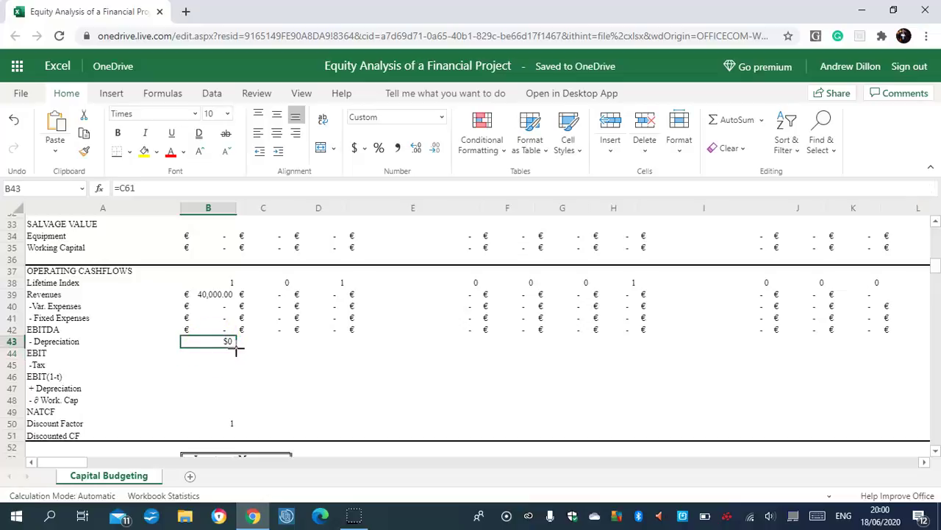
{"action": "left_click_drag", "start_coordinate": [928, 269], "coordinate": [936, 284]}
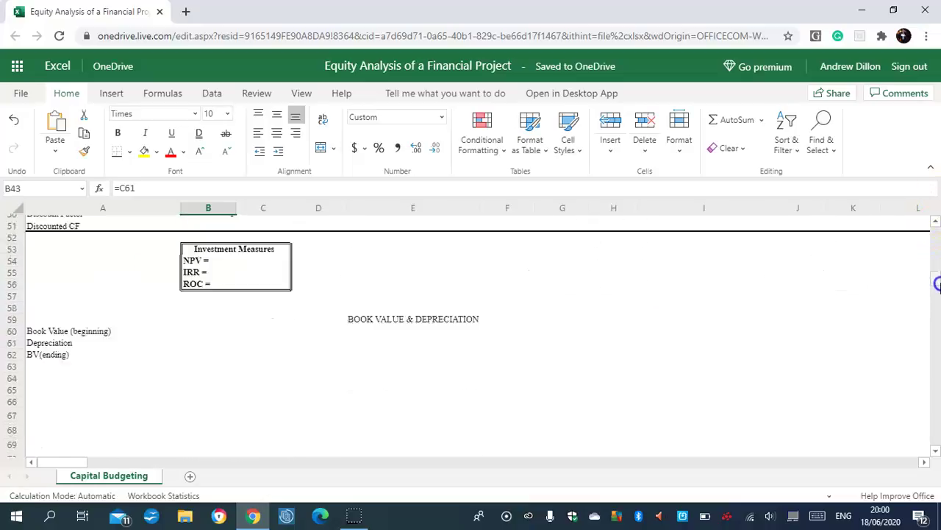
{"action": "left_click", "coordinate": [91, 343]}
{"action": "left_click", "coordinate": [219, 347]}
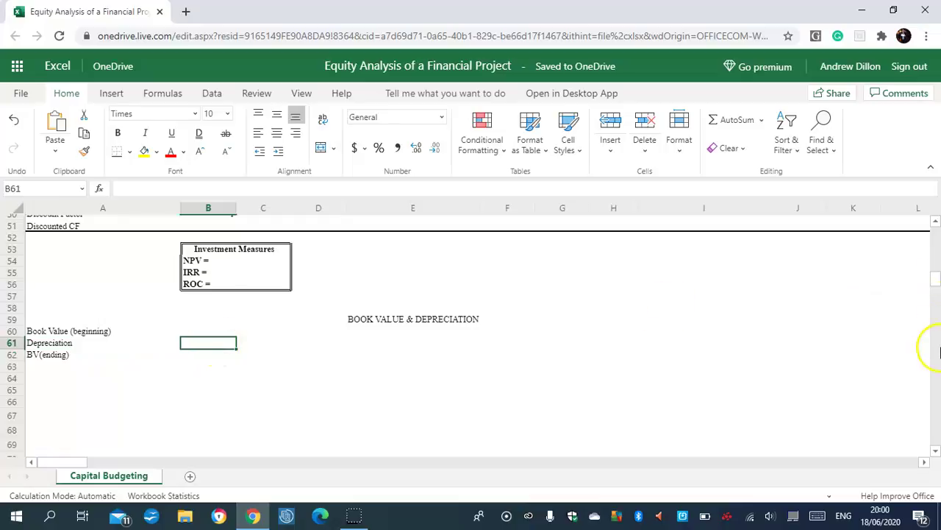
{"action": "left_click_drag", "start_coordinate": [936, 282], "coordinate": [937, 268]}
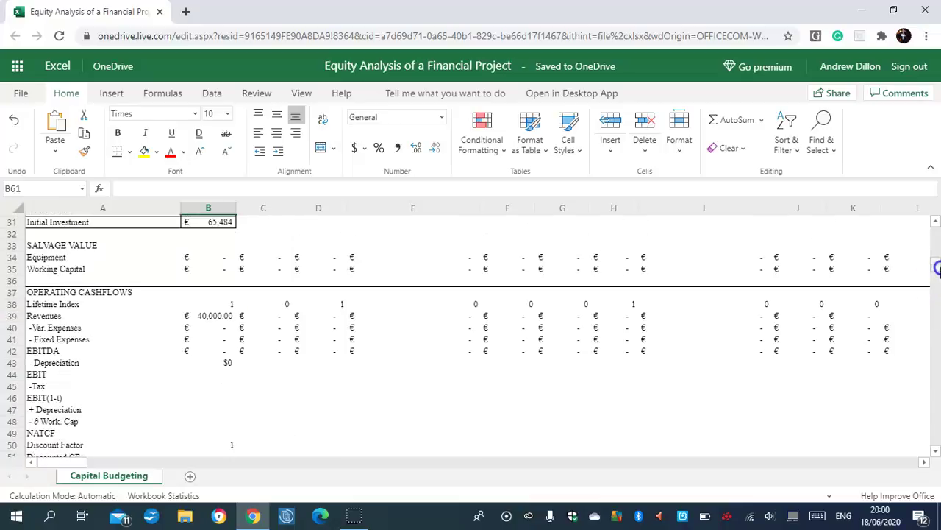
Fill the depreciation link from B43 across to L43, apply the Euro accounting format, and check the copied formula in F43.
{"action": "left_click", "coordinate": [228, 363]}
{"action": "left_click_drag", "start_coordinate": [248, 368], "coordinate": [410, 368]}
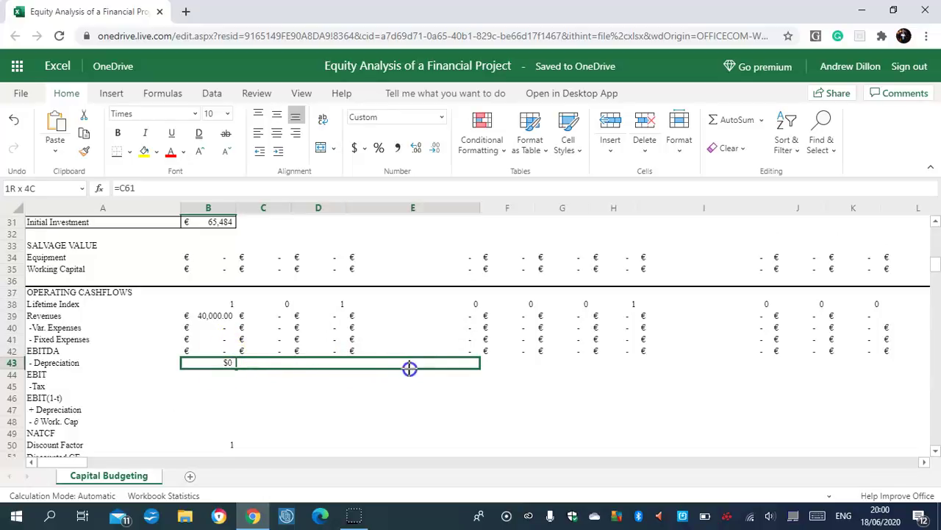
{"action": "left_click_drag", "start_coordinate": [473, 372], "coordinate": [636, 367]}
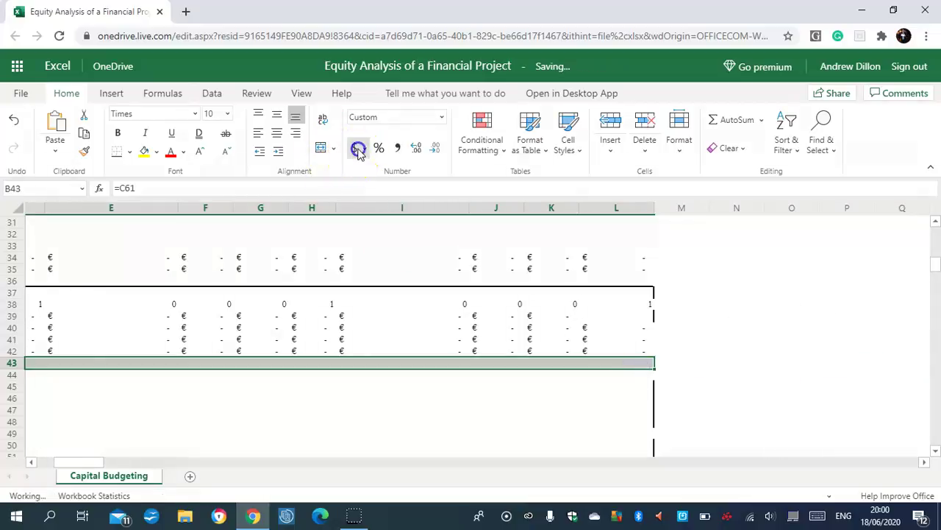
{"action": "left_click", "coordinate": [364, 147]}
{"action": "left_click", "coordinate": [385, 206]}
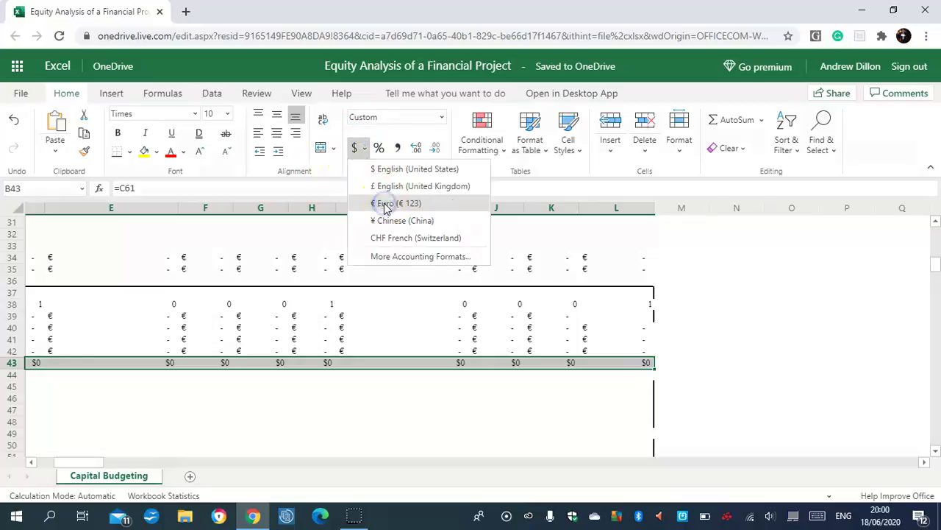
{"action": "left_click", "coordinate": [197, 359]}
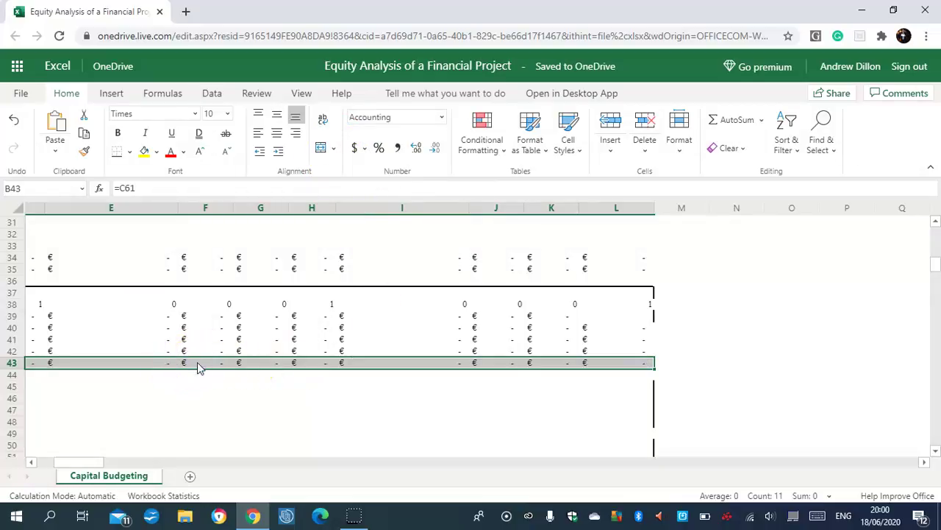
{"action": "left_click", "coordinate": [197, 361]}
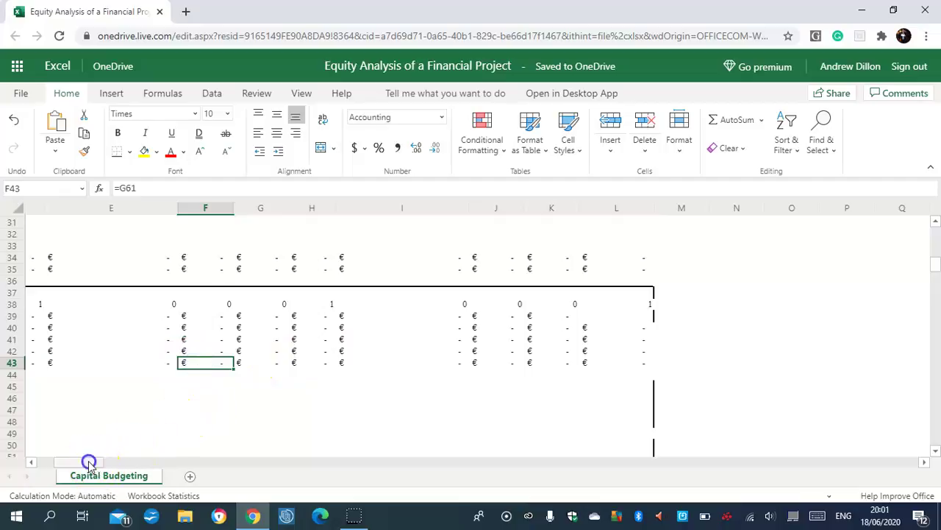
{"action": "left_click_drag", "start_coordinate": [88, 463], "coordinate": [35, 463]}
Enter the EBIT formula =C42-C43 in cell B44.
{"action": "left_click", "coordinate": [206, 378]}
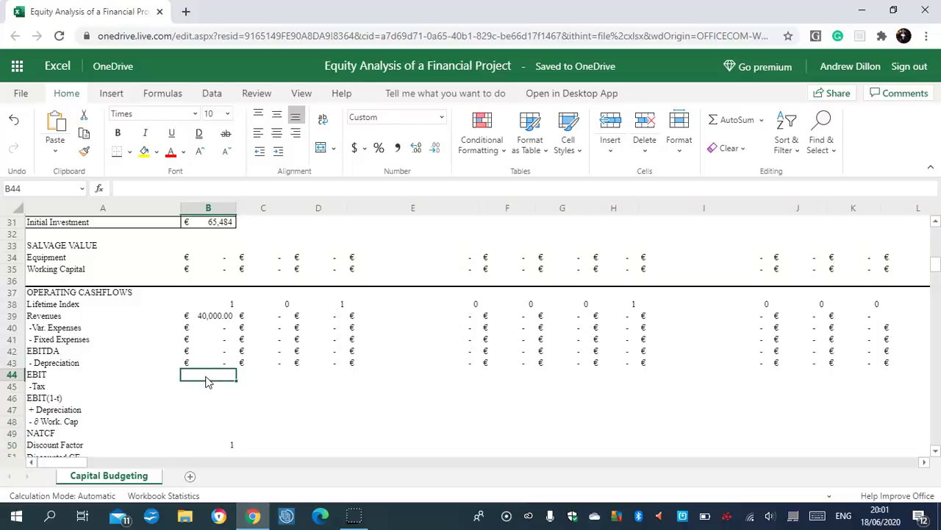
{"action": "type", "text": "=c42"}
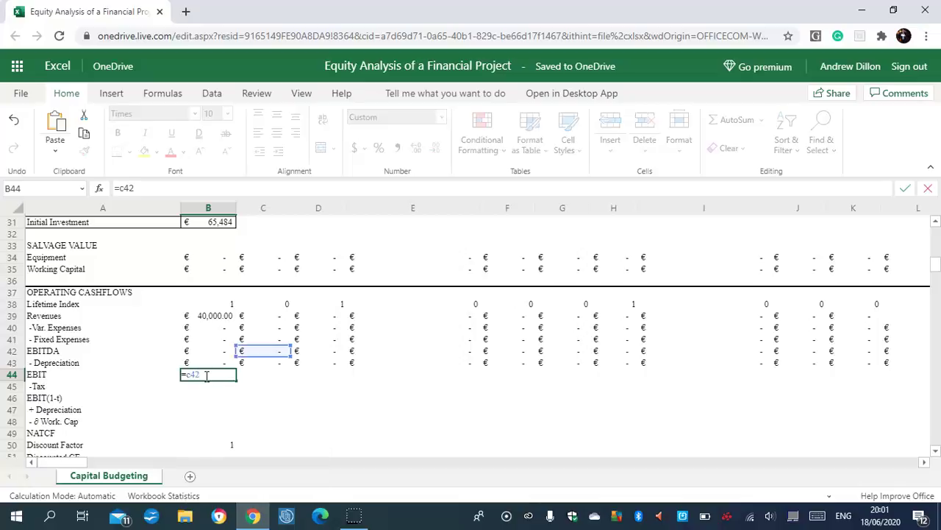
{"action": "type", "text": "-c43"}
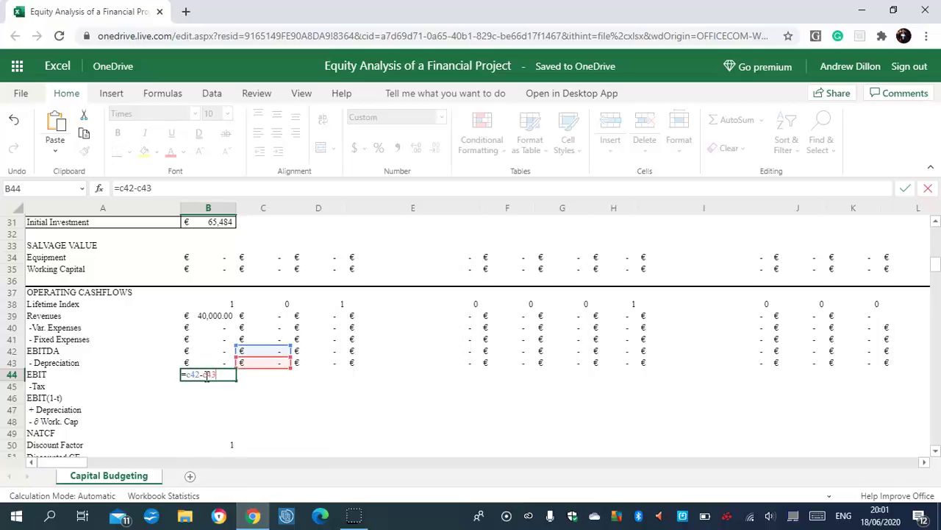
{"action": "key", "text": "Return"}
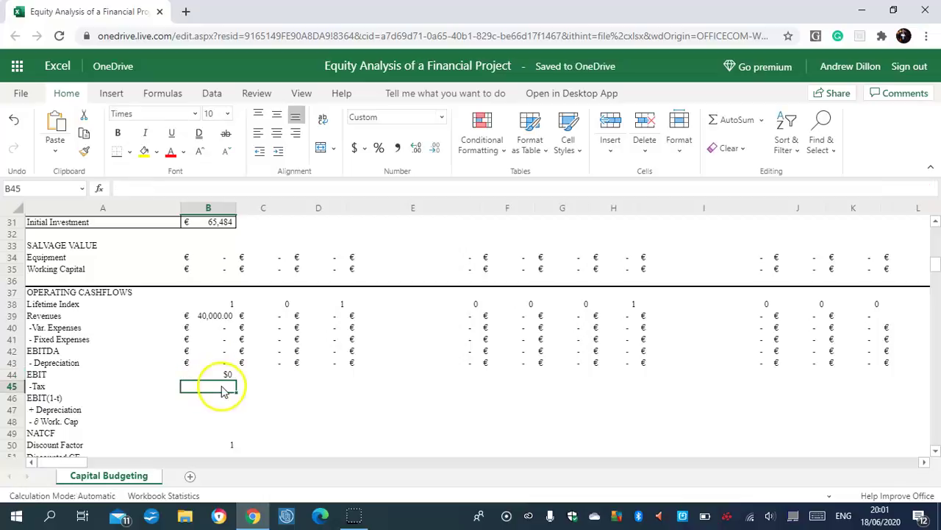
Fill the EBIT formula from B44 across to L44 and apply the Euro accounting format to those cells.
{"action": "left_click", "coordinate": [228, 375]}
{"action": "left_click", "coordinate": [237, 385]}
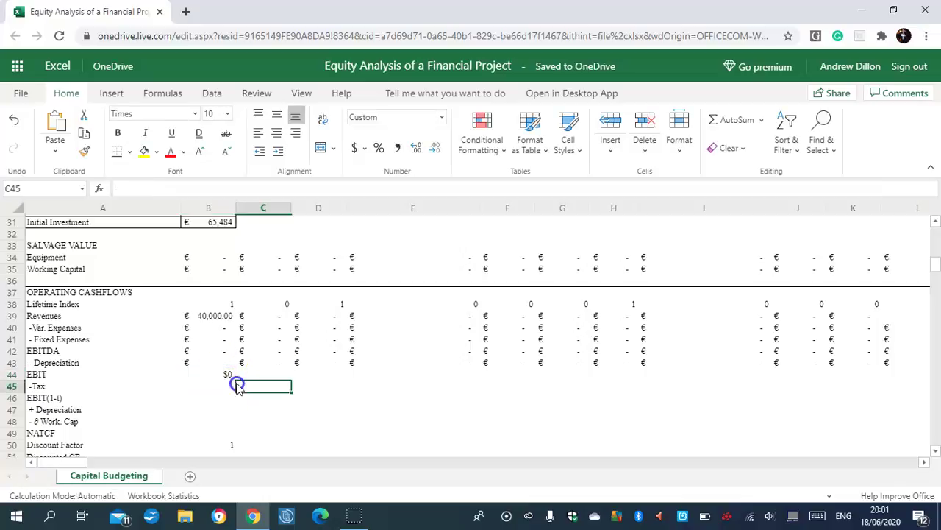
{"action": "left_click", "coordinate": [230, 376]}
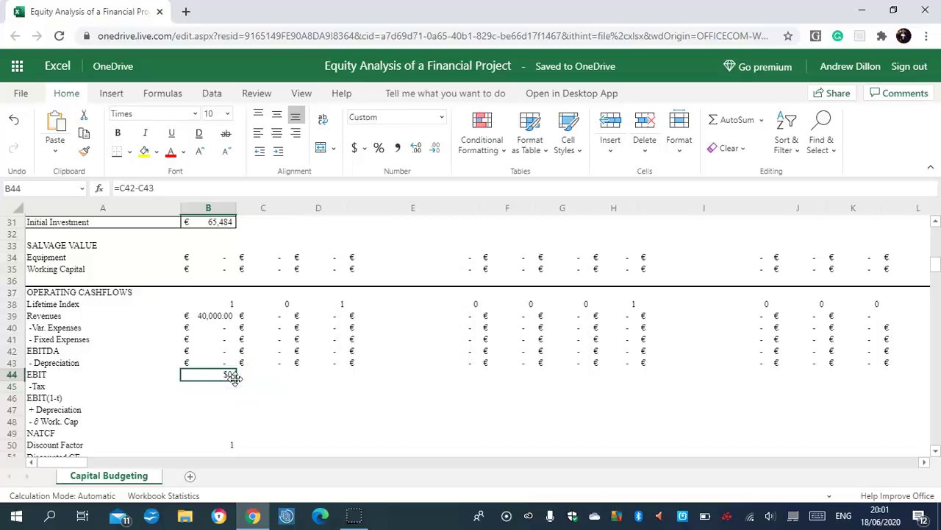
{"action": "left_click_drag", "start_coordinate": [235, 377], "coordinate": [899, 380]}
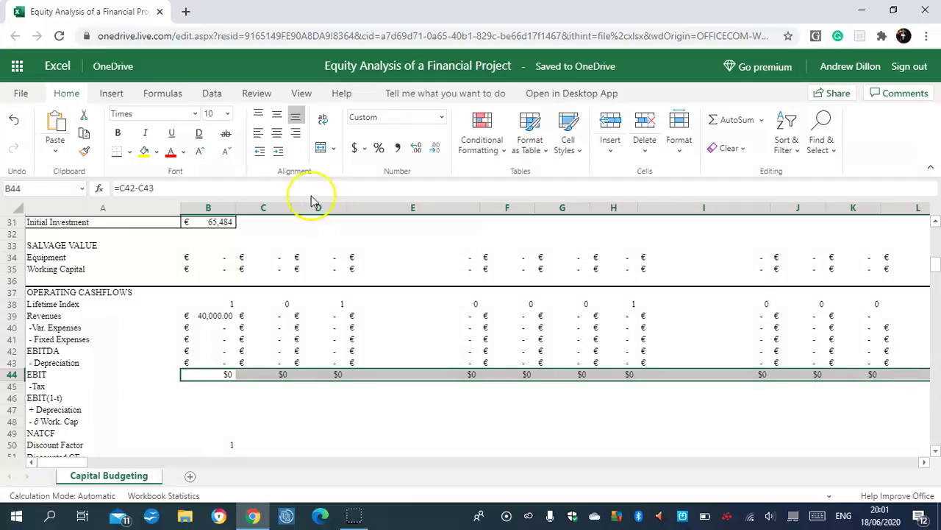
{"action": "left_click", "coordinate": [358, 149]}
{"action": "left_click", "coordinate": [395, 203]}
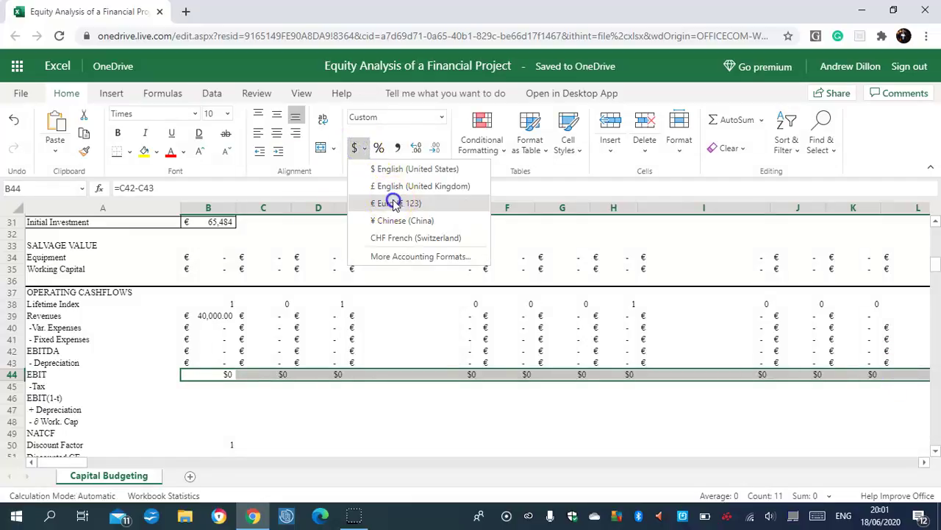
Enter the tax formula =C44*G7 in cell B45.
{"action": "left_click", "coordinate": [217, 387]}
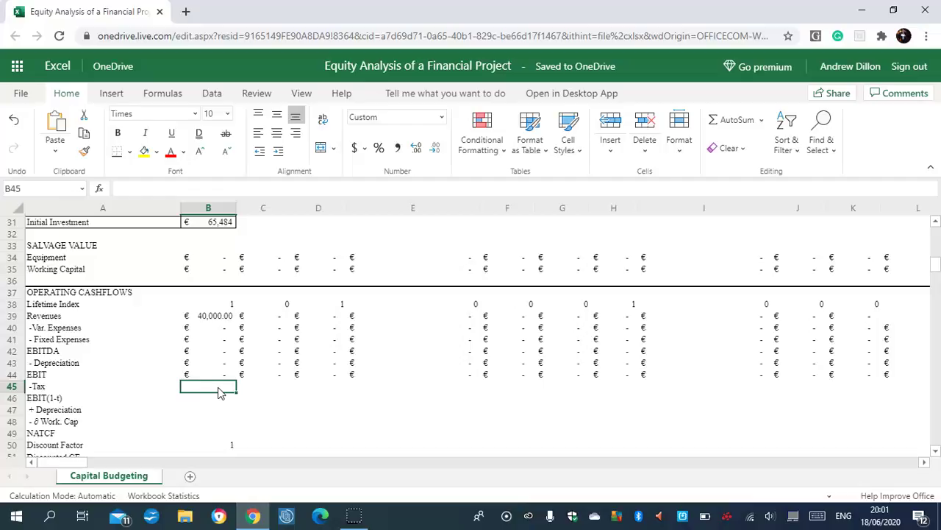
{"action": "type", "text": "="}
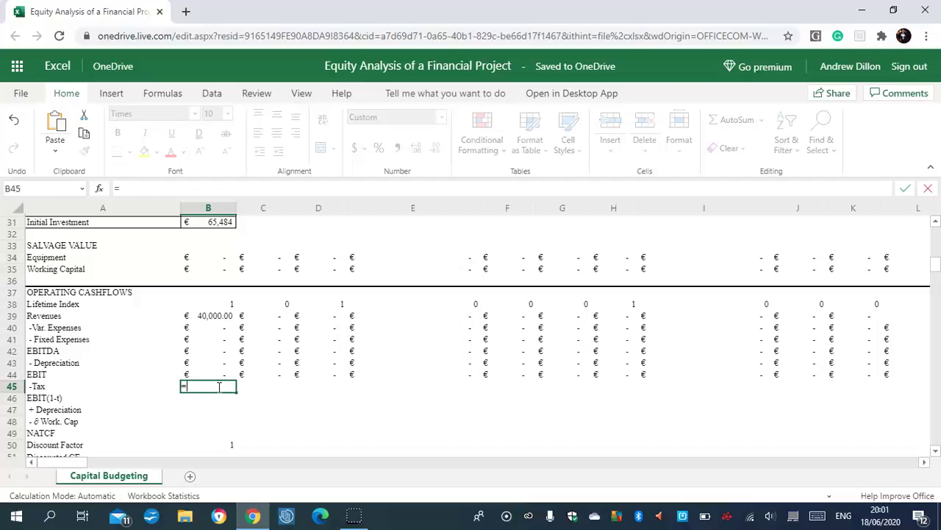
{"action": "type", "text": "c44*"}
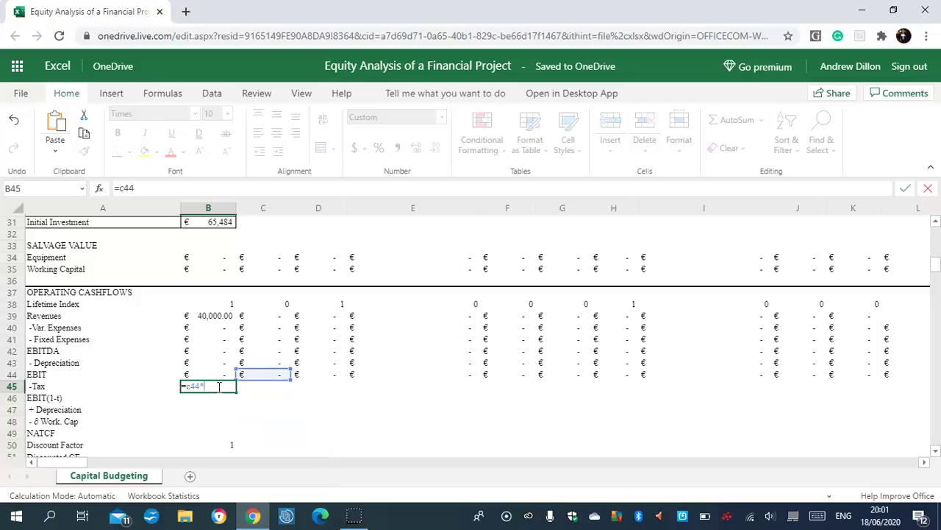
{"action": "type", "text": "g7"}
{"action": "key", "text": "Return"}
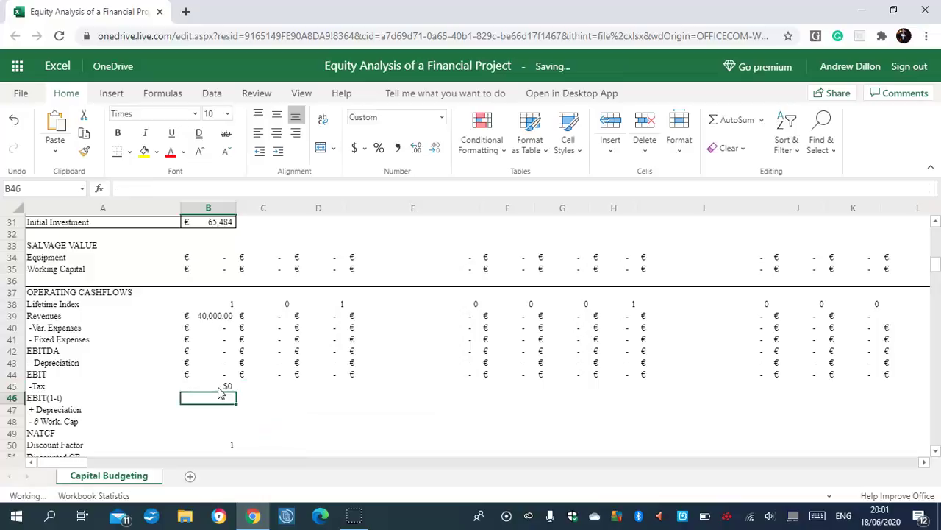
Fill the tax formula from B45 across to L45 and check the copied formula in C45 against the tax rate input.
{"action": "left_click", "coordinate": [229, 388]}
{"action": "left_click_drag", "start_coordinate": [235, 389], "coordinate": [921, 389]}
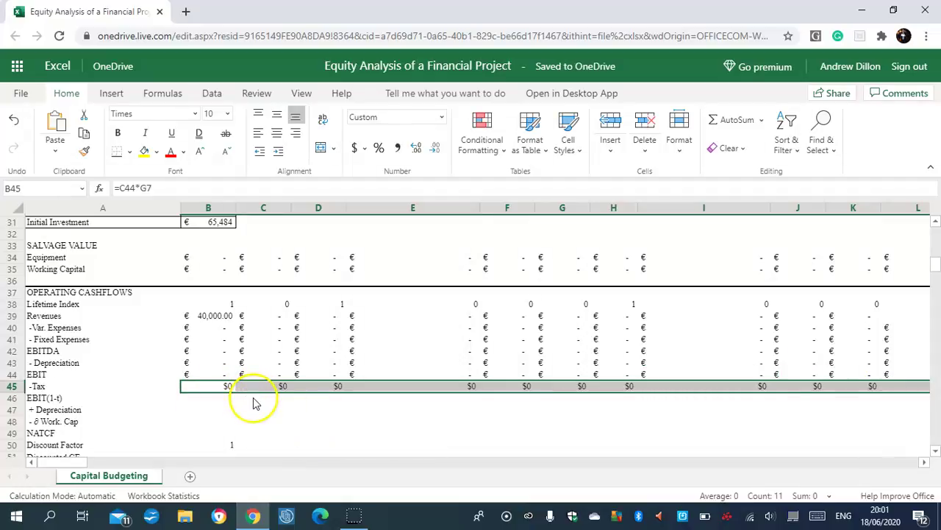
{"action": "left_click", "coordinate": [274, 386]}
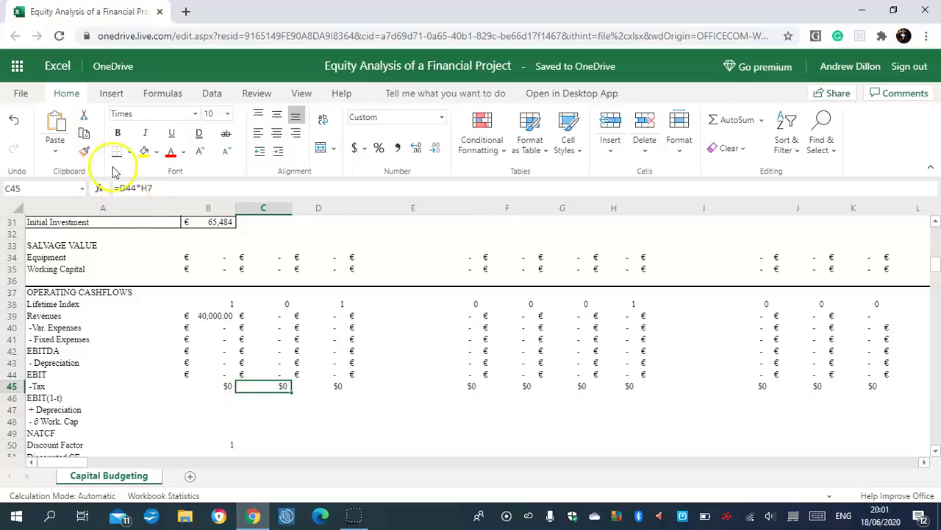
{"action": "left_click_drag", "start_coordinate": [936, 268], "coordinate": [937, 227]}
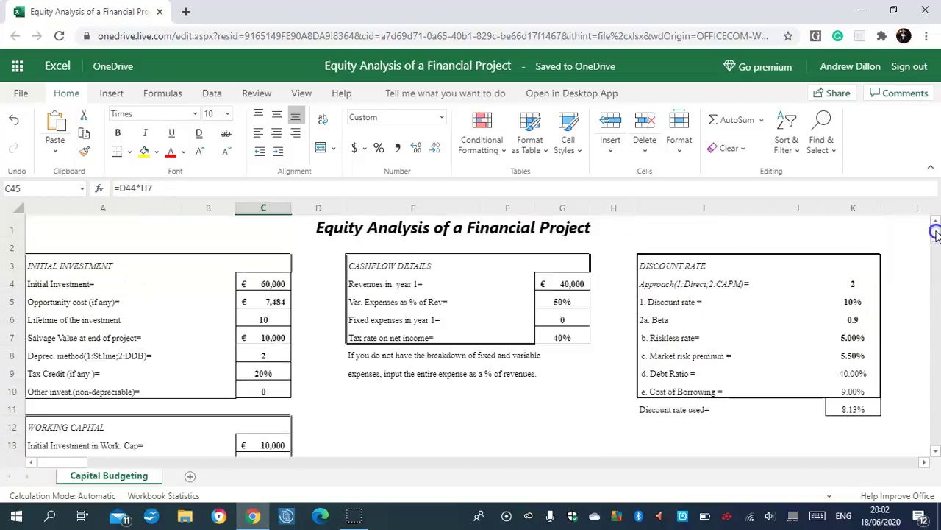
Check the tax rate input in G7 and correct the tax formula in C45 to =D44*G7.
{"action": "left_click", "coordinate": [565, 340]}
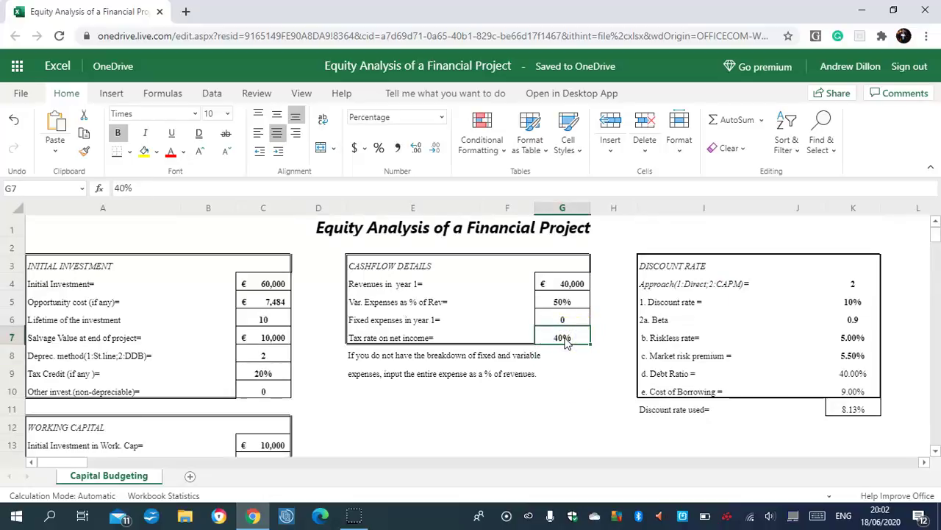
{"action": "left_click_drag", "start_coordinate": [934, 235], "coordinate": [936, 271]}
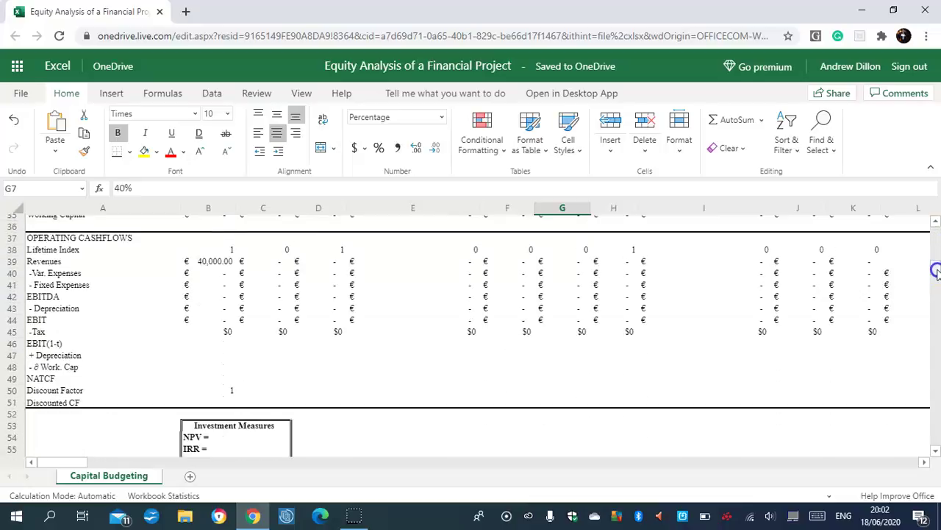
{"action": "left_click", "coordinate": [282, 331]}
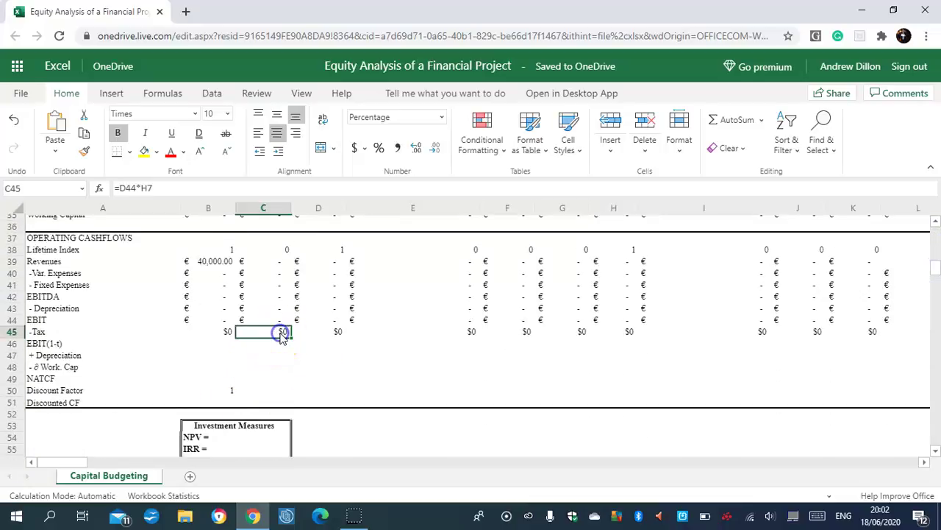
{"action": "left_click", "coordinate": [140, 188]}
{"action": "left_click_drag", "start_coordinate": [140, 189], "coordinate": [144, 189]}
{"action": "type", "text": "g"}
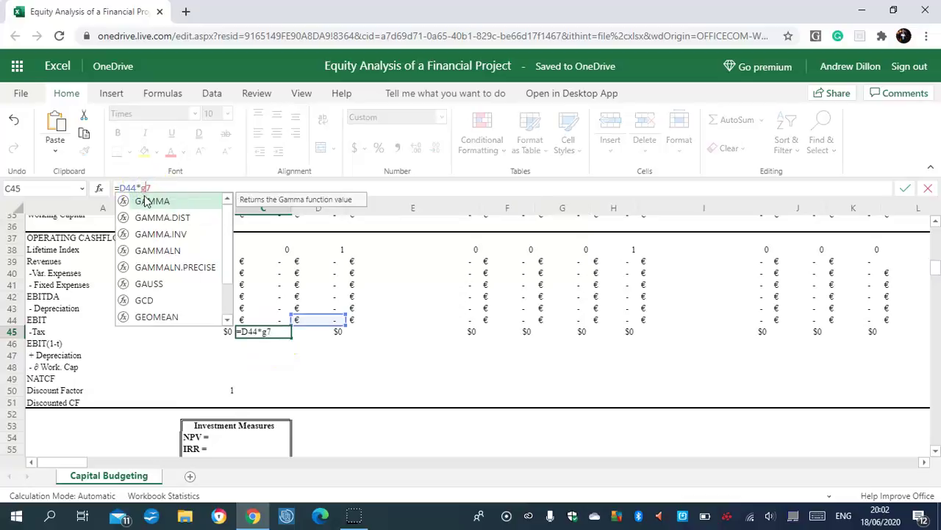
{"action": "key", "text": "Return"}
Point the tax formulas in D45 and E45 to the tax rate in G7, as =E44*G7 and =F44*G7.
{"action": "left_click", "coordinate": [338, 332]}
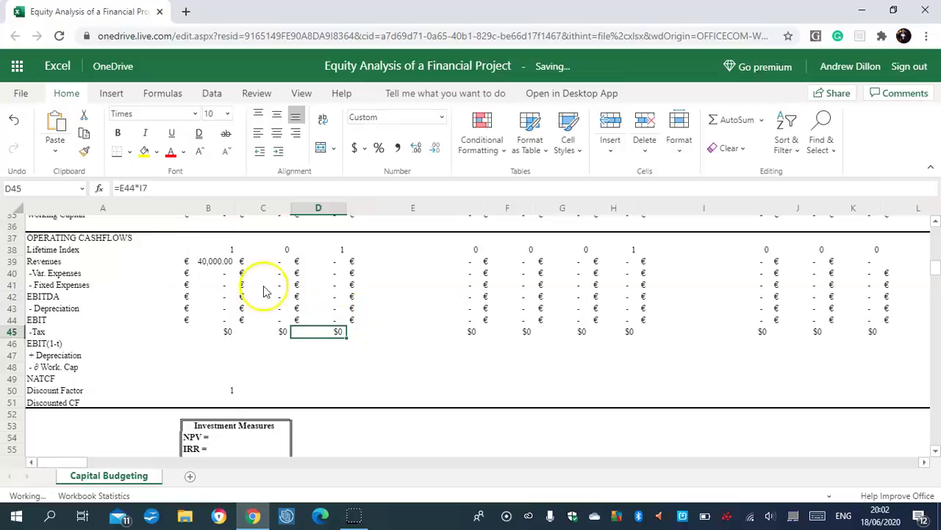
{"action": "left_click_drag", "start_coordinate": [146, 187], "coordinate": [140, 186]}
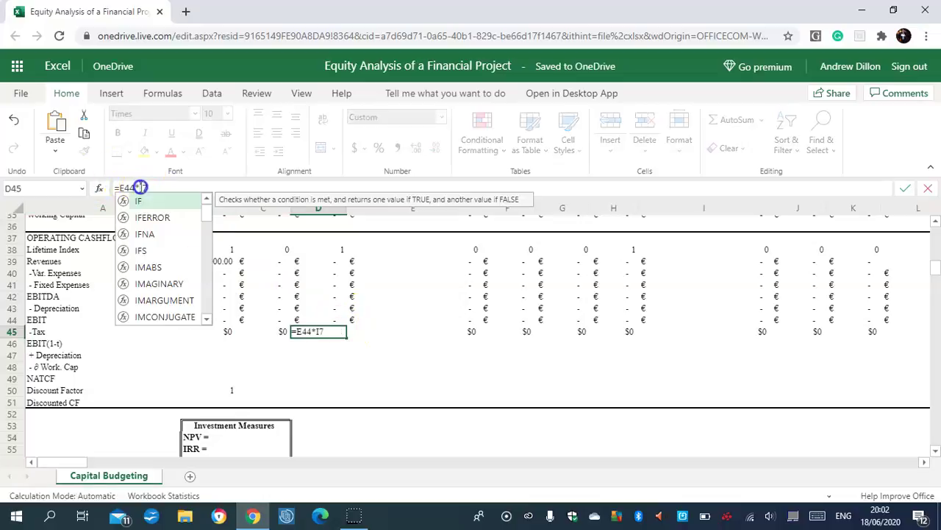
{"action": "type", "text": "g"}
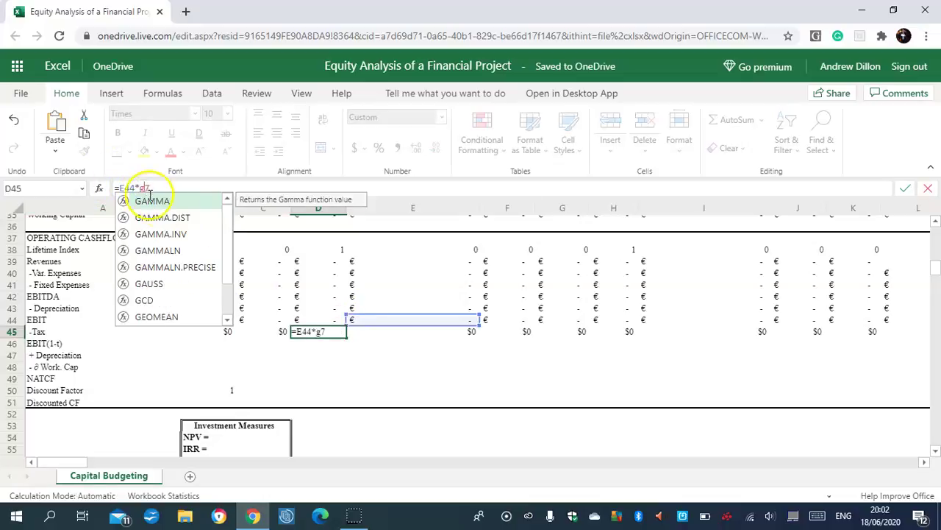
{"action": "key", "text": "Return"}
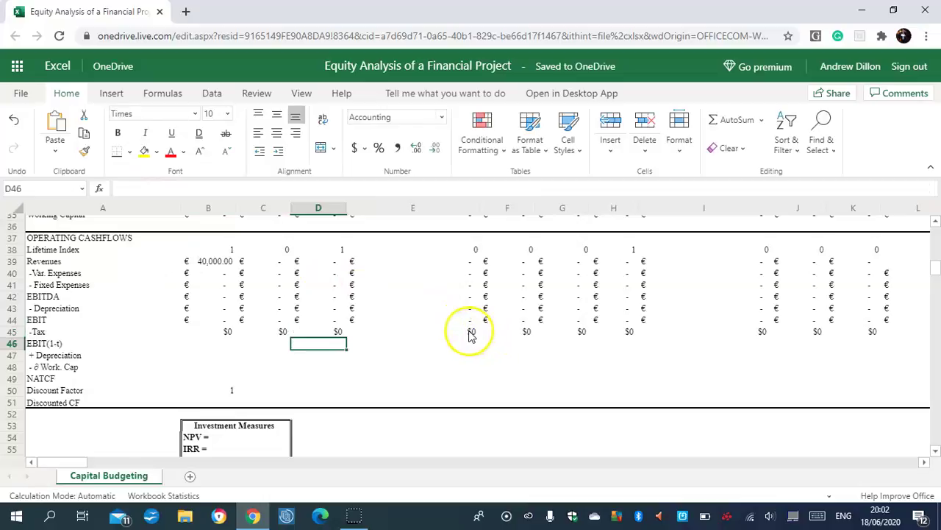
{"action": "left_click", "coordinate": [474, 335]}
{"action": "left_click", "coordinate": [144, 188]}
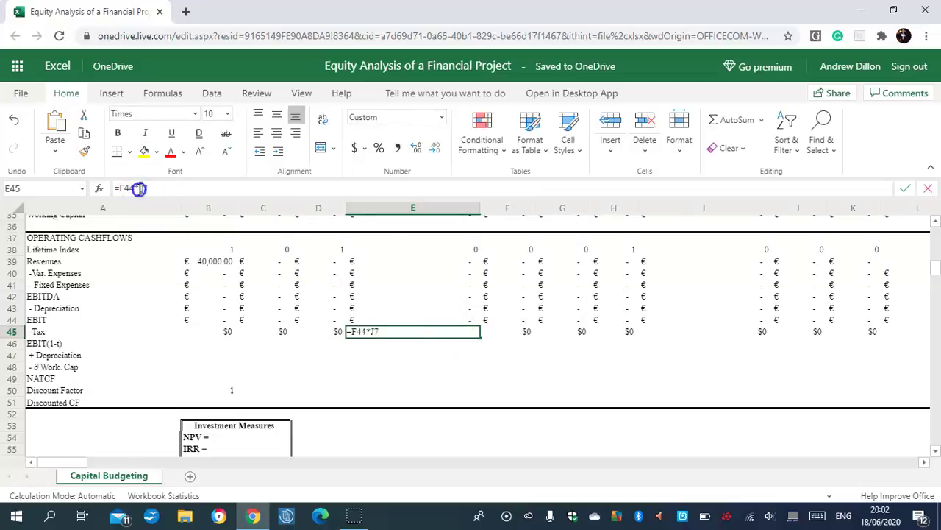
{"action": "type", "text": "g"}
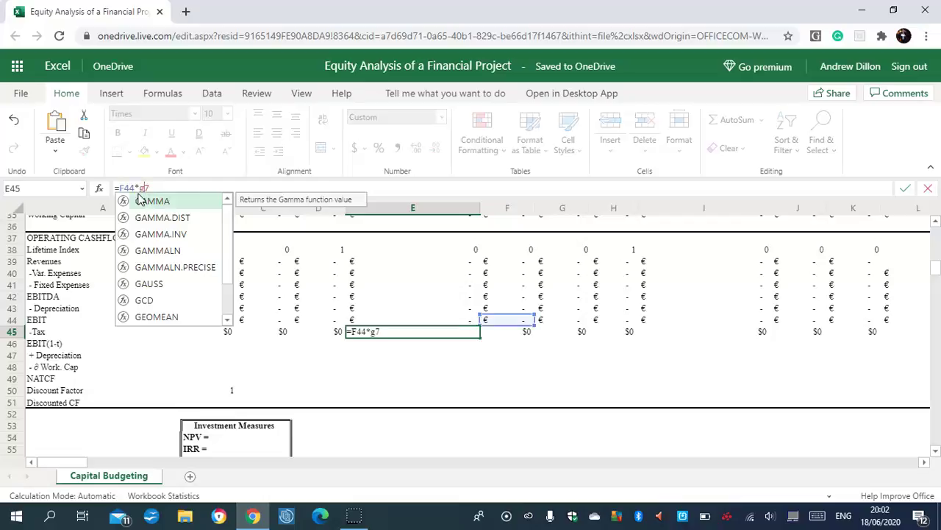
{"action": "key", "text": "Return"}
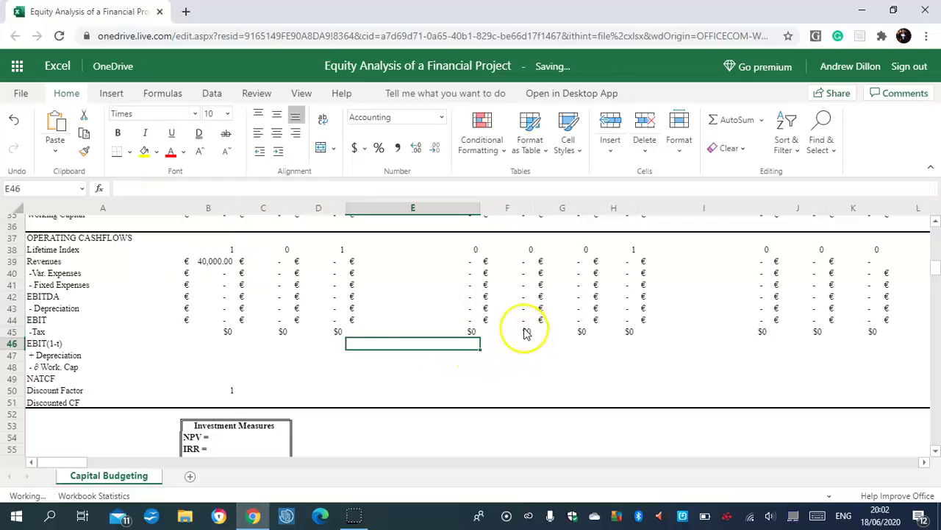
Change the tax formula in F45 to =G44*G7.
{"action": "left_click", "coordinate": [527, 331]}
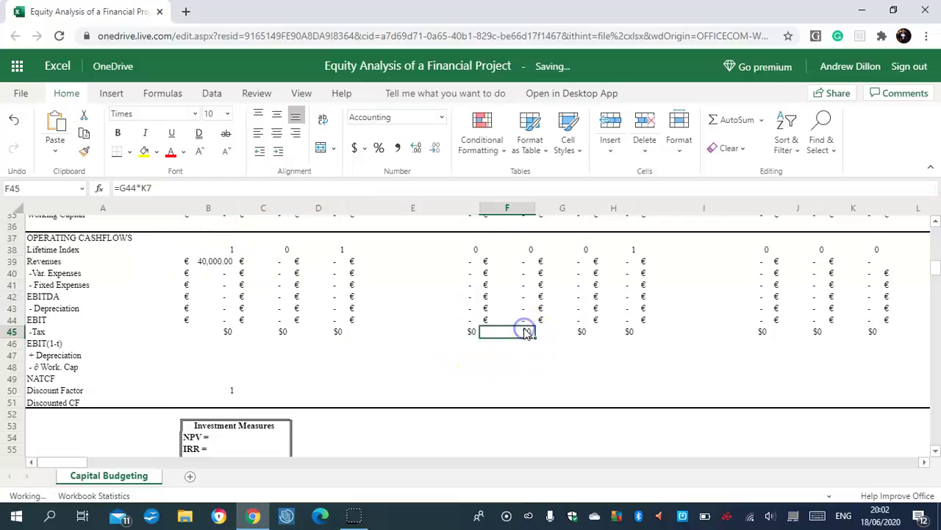
{"action": "left_click", "coordinate": [143, 188]}
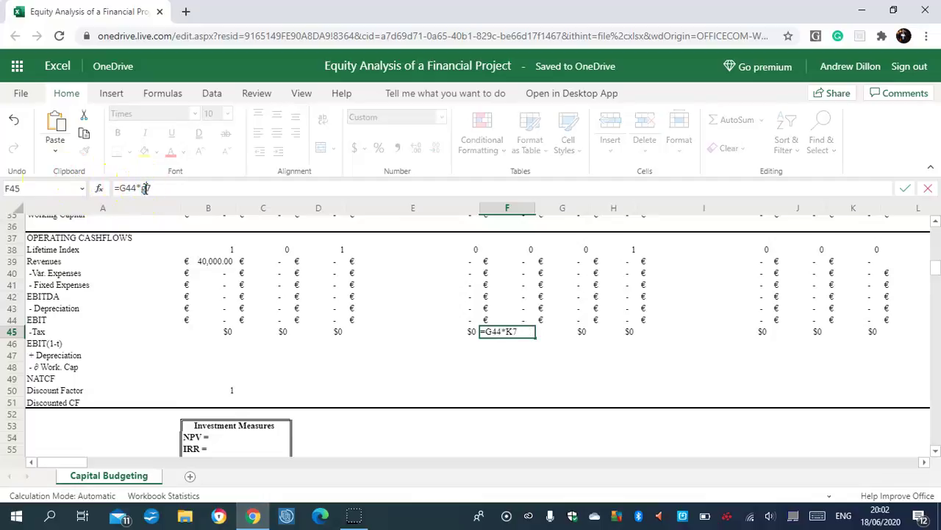
{"action": "key", "text": "BackSpace"}
{"action": "type", "text": "g"}
{"action": "key", "text": "Return"}
Review the formulas in E45 and F45, and correct the tax formula in G45 to =H44*G7.
{"action": "mouse_move", "coordinate": [68, 461]}
{"action": "left_mouse_down"}
{"action": "mouse_move", "coordinate": [90, 461]}
{"action": "mouse_move", "coordinate": [78, 459]}
{"action": "left_mouse_up"}
{"action": "left_click", "coordinate": [171, 332]}
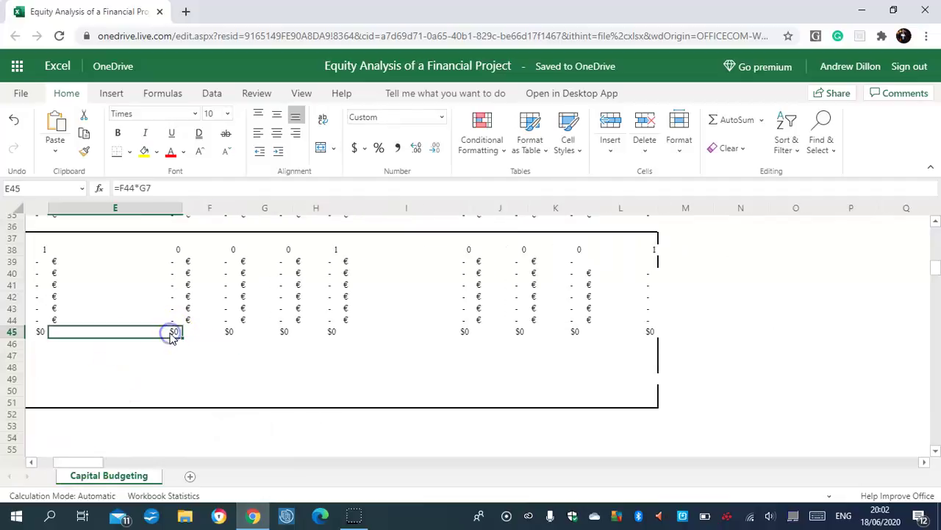
{"action": "left_click", "coordinate": [210, 333]}
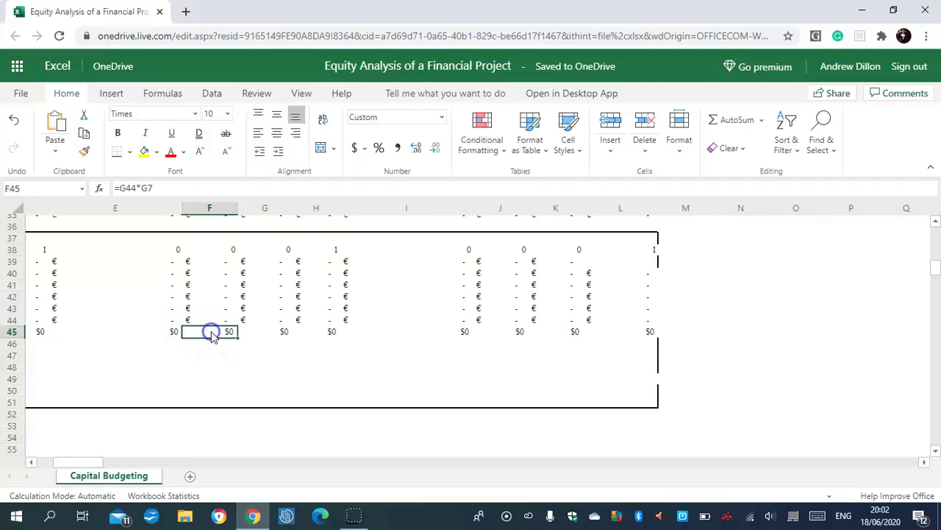
{"action": "left_click", "coordinate": [269, 333]}
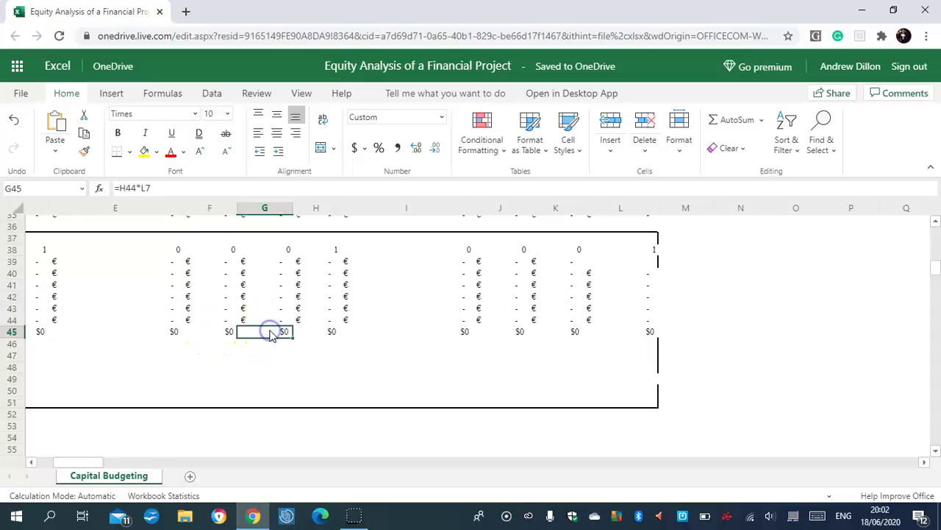
{"action": "left_click", "coordinate": [144, 188]}
{"action": "type", "text": "G"}
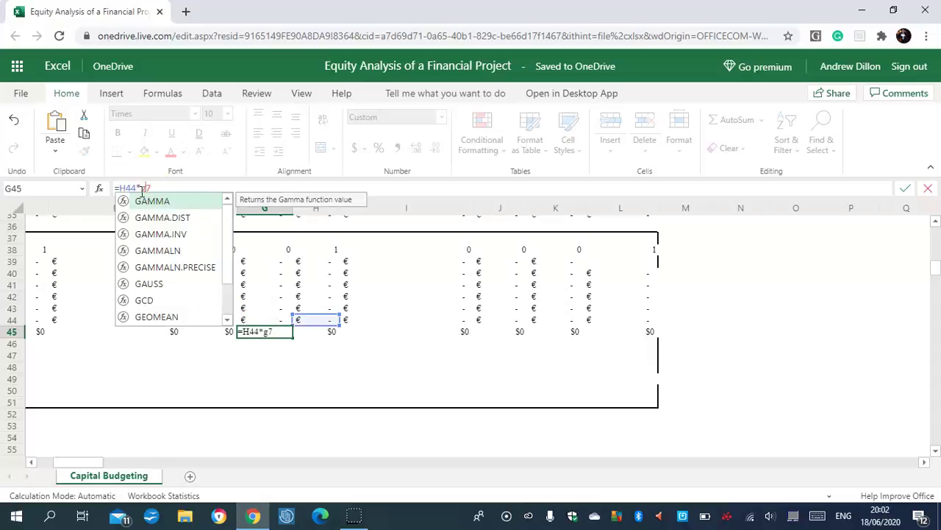
{"action": "key", "text": "Return"}
Replace the tax rate reference in H45 and I45 with G7, making the formulas =I44*G7 and =J44*G7.
{"action": "left_click", "coordinate": [335, 333]}
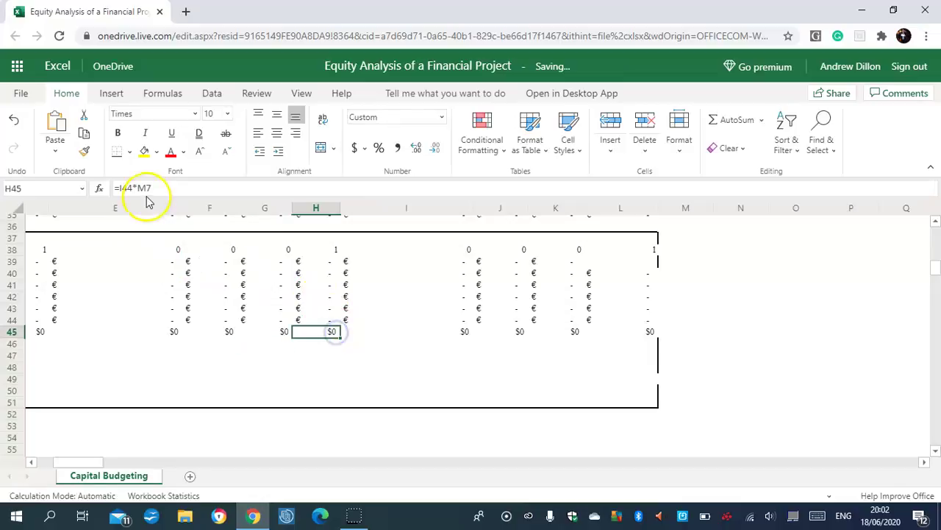
{"action": "left_click", "coordinate": [142, 189]}
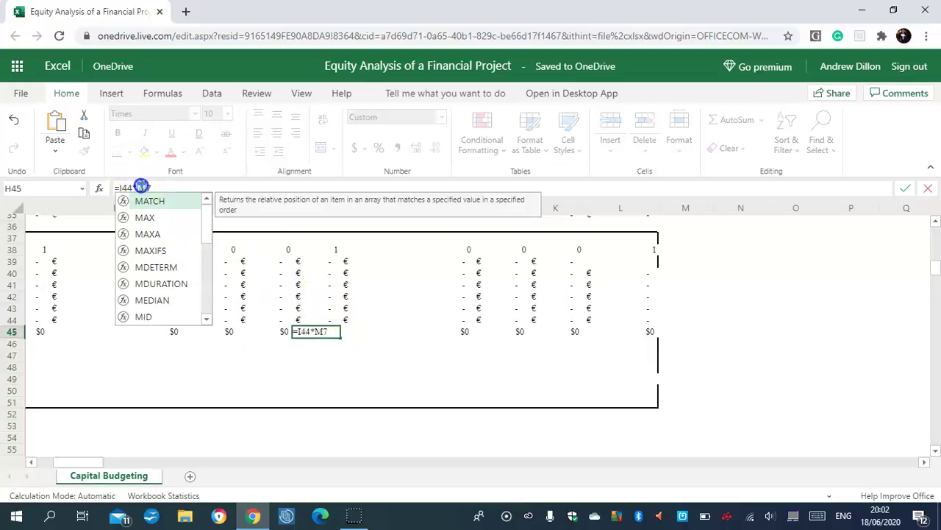
{"action": "type", "text": "g"}
{"action": "key", "text": "Return"}
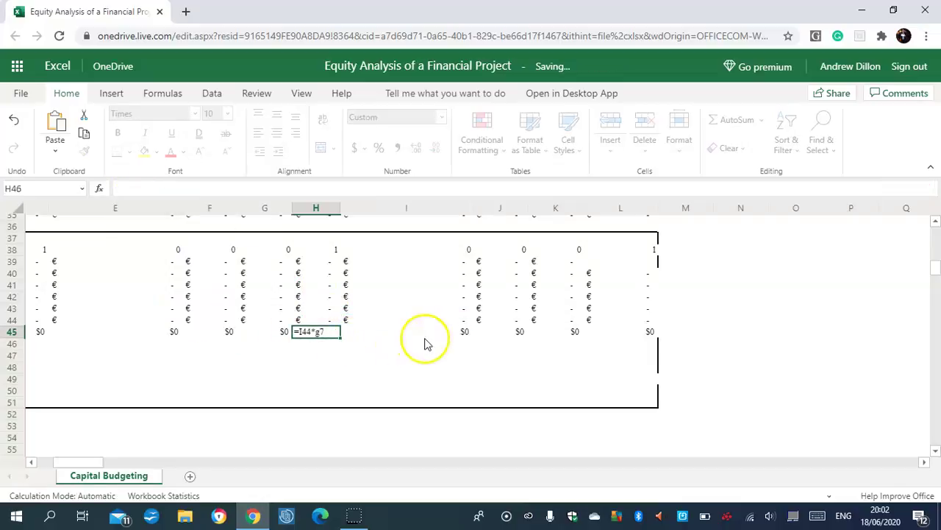
{"action": "left_click", "coordinate": [464, 332]}
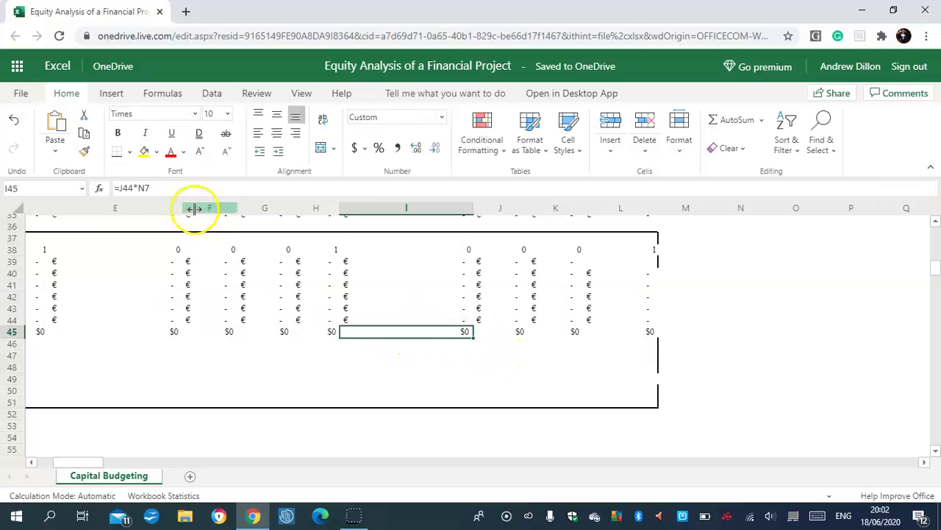
{"action": "left_click", "coordinate": [141, 188]}
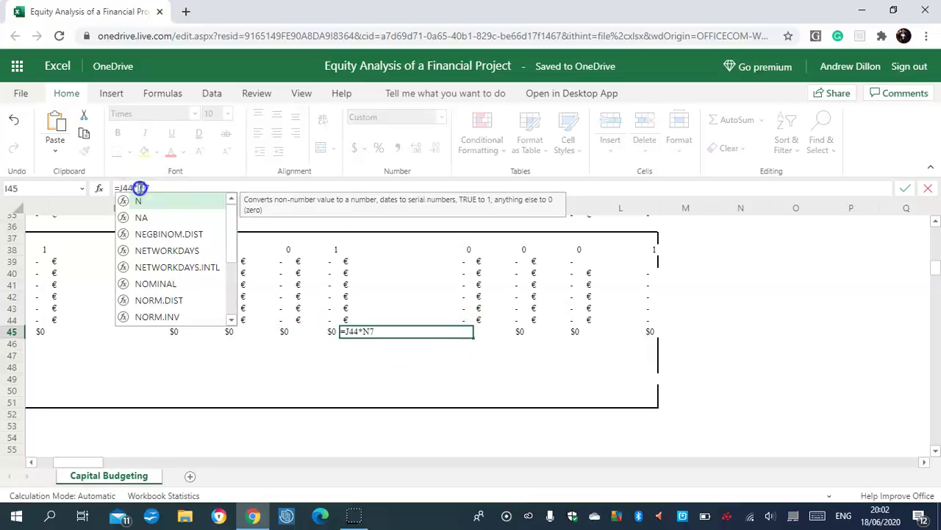
{"action": "type", "text": "g"}
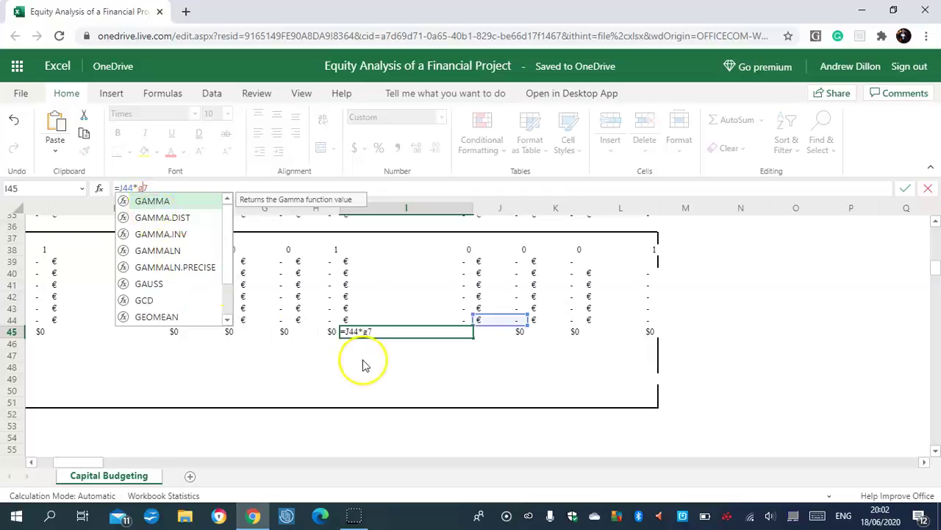
{"action": "key", "text": "Return"}
Correct the tax formula in J45 to =K44*G7 and check the edited cell.
{"action": "left_click", "coordinate": [518, 332]}
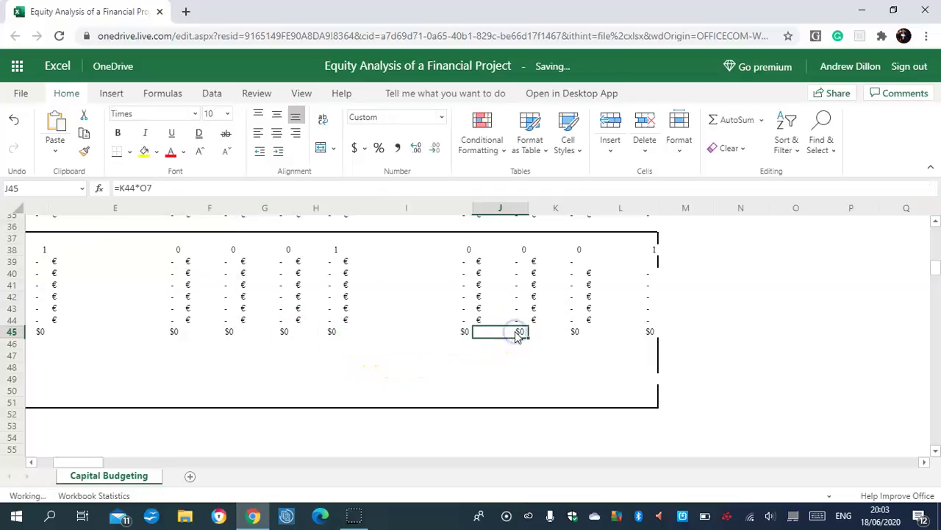
{"action": "left_click", "coordinate": [147, 187]}
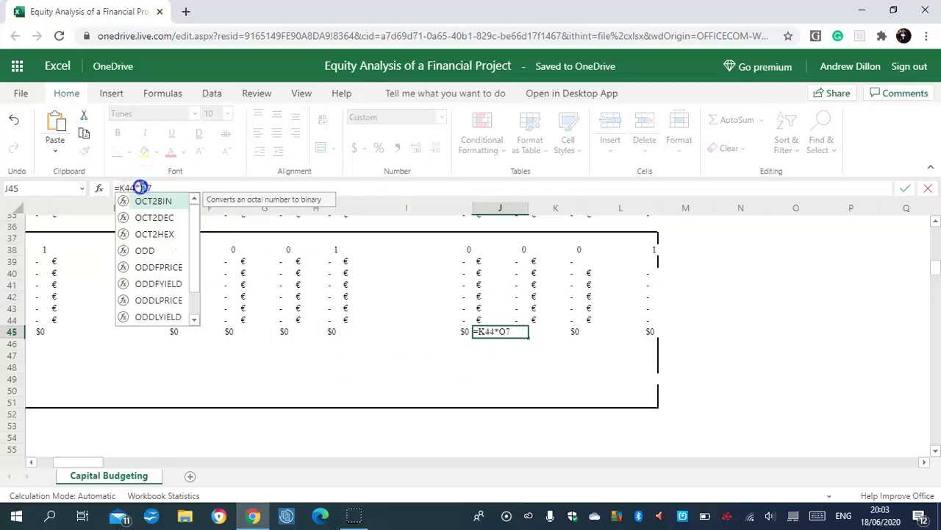
{"action": "type", "text": "g"}
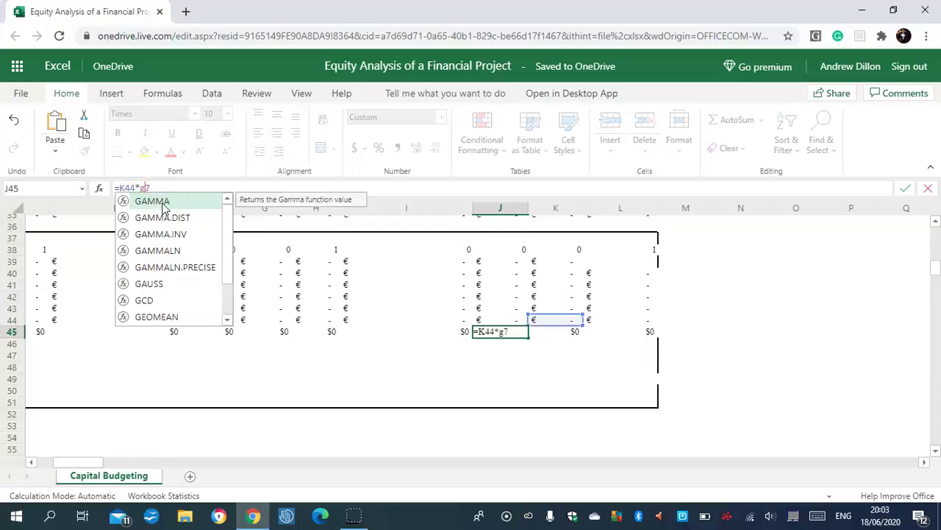
{"action": "key", "text": "Return"}
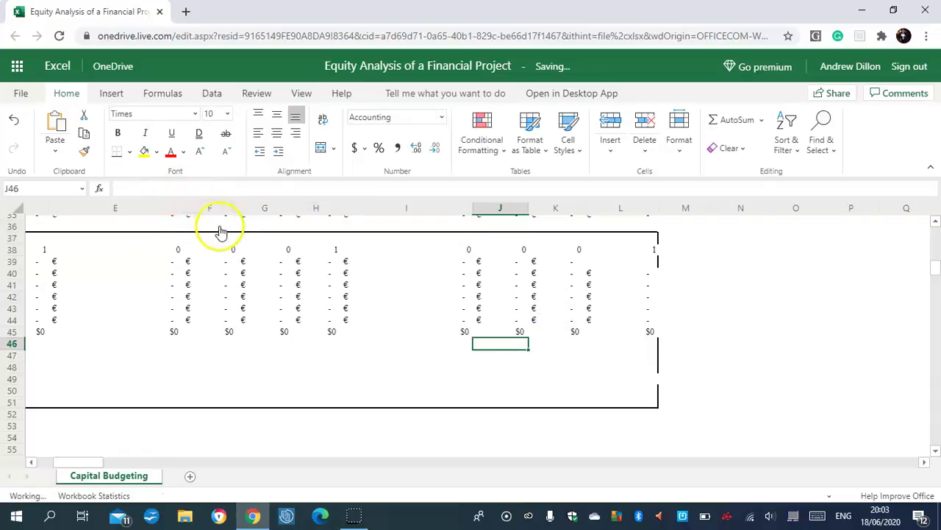
{"action": "left_click", "coordinate": [518, 331]}
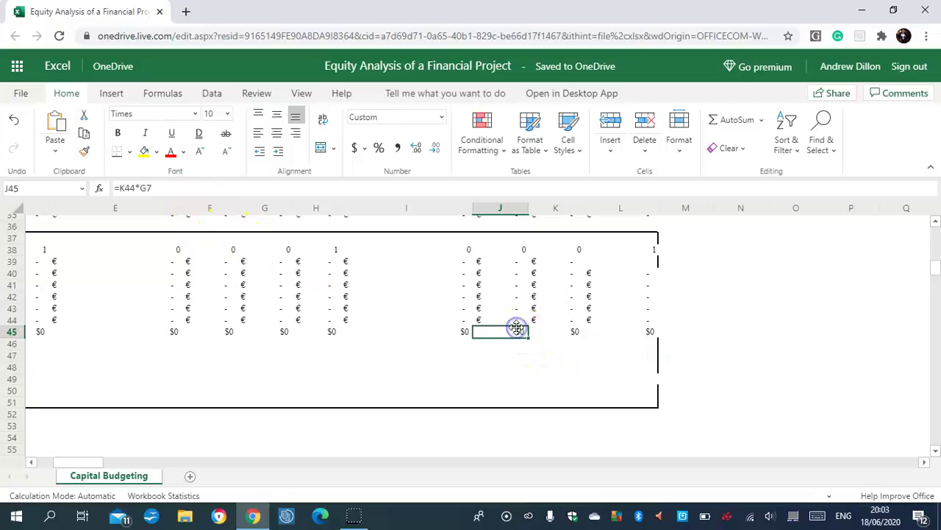
Edit the tax formula in K45 so it reads =L44*G7.
{"action": "left_click", "coordinate": [565, 334]}
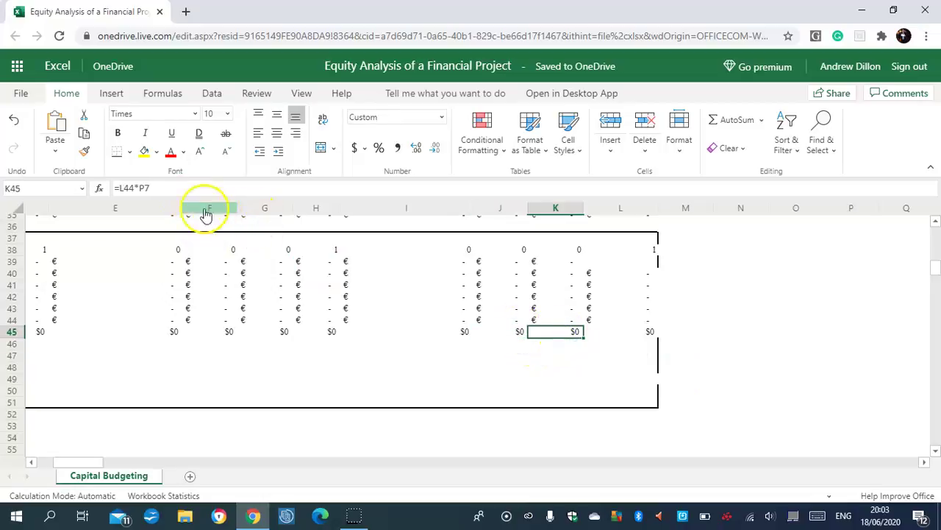
{"action": "left_click", "coordinate": [139, 185]}
{"action": "key", "text": "BackSpace"}
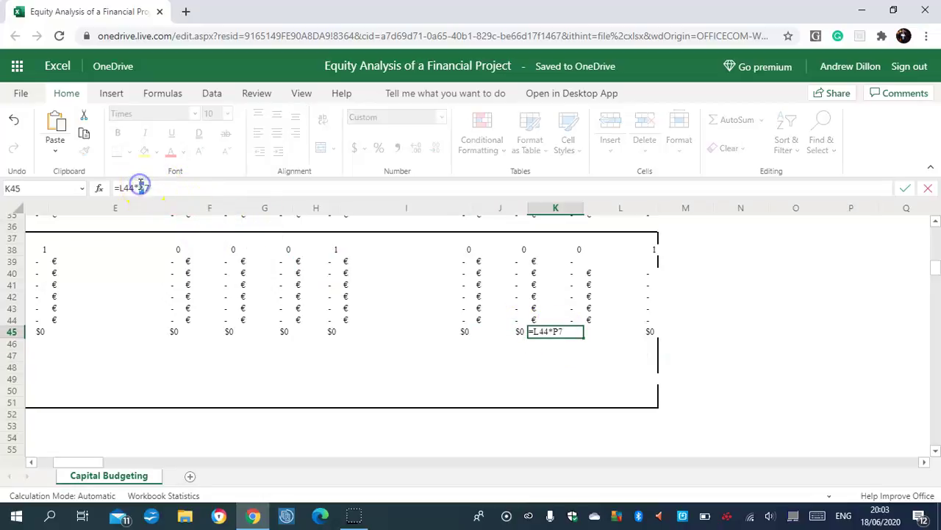
{"action": "type", "text": "g"}
{"action": "key", "text": "Return"}
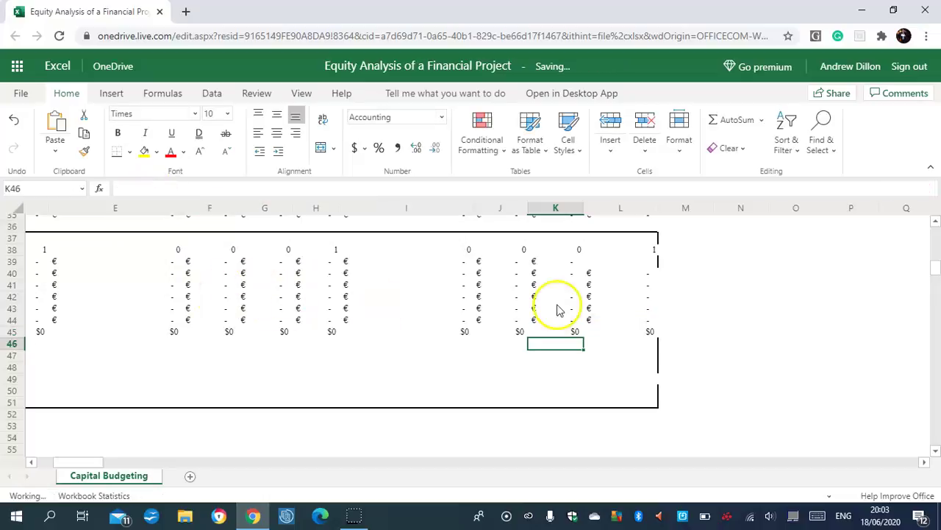
Set the last tax formula, in L45, to =M44*G7.
{"action": "left_click", "coordinate": [642, 324]}
{"action": "left_click", "coordinate": [646, 331]}
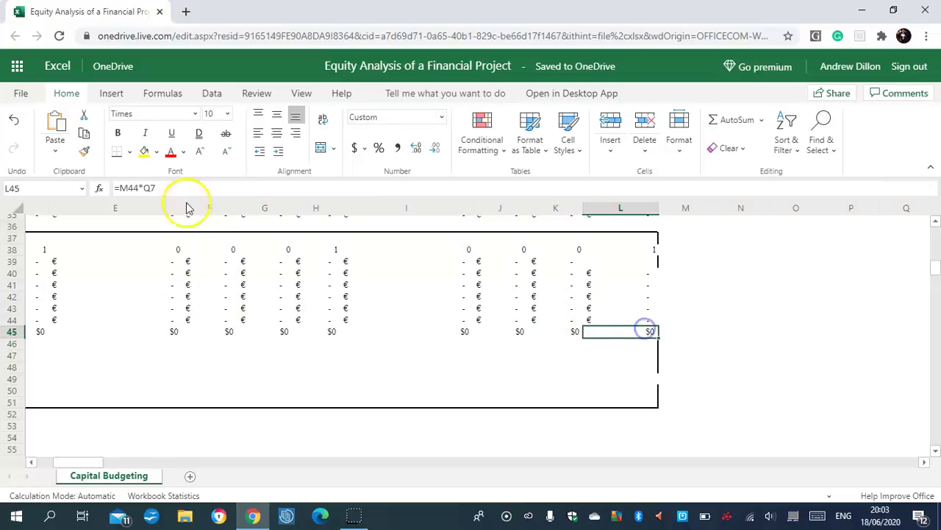
{"action": "left_click", "coordinate": [145, 186]}
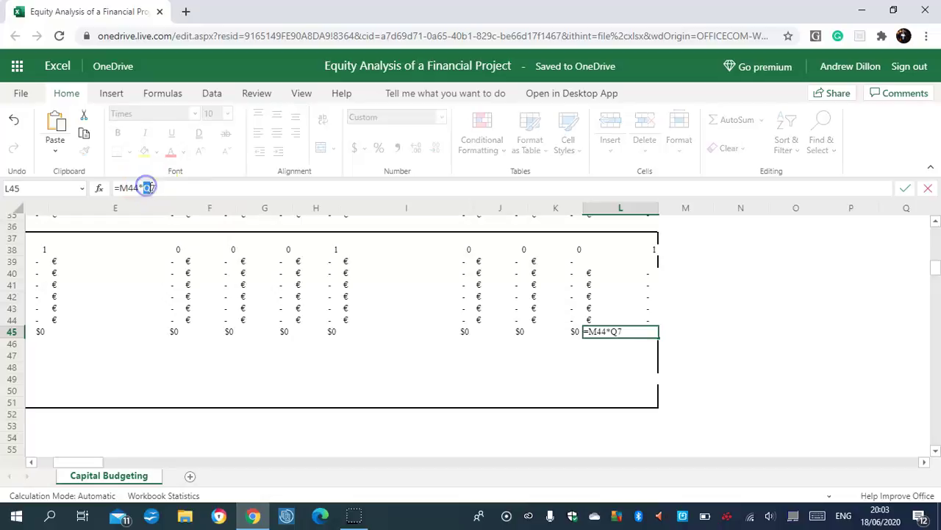
{"action": "key", "text": "BackSpace"}
{"action": "type", "text": "g"}
{"action": "key", "text": "Return"}
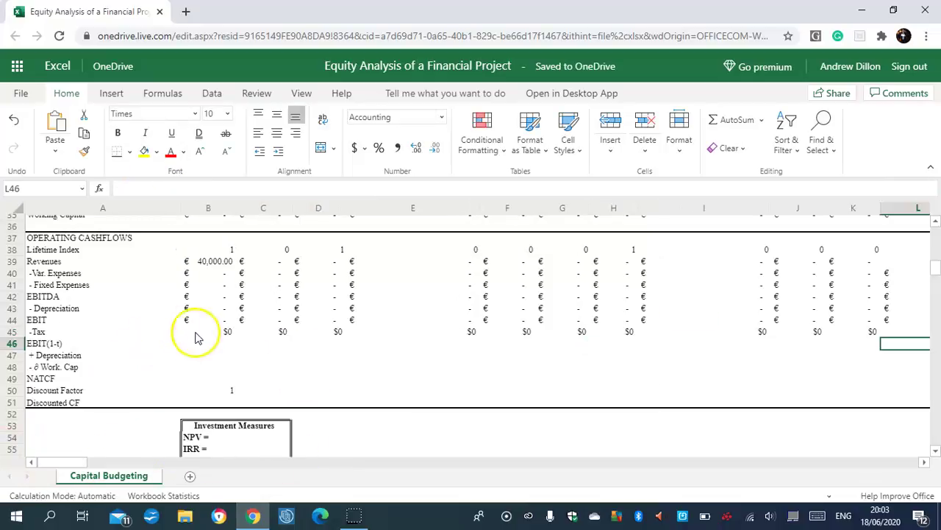
Apply the Euro accounting format to the tax cells B45 through L45.
{"action": "left_click_drag", "start_coordinate": [210, 330], "coordinate": [574, 333]}
{"action": "left_click", "coordinate": [362, 150]}
{"action": "left_click", "coordinate": [385, 205]}
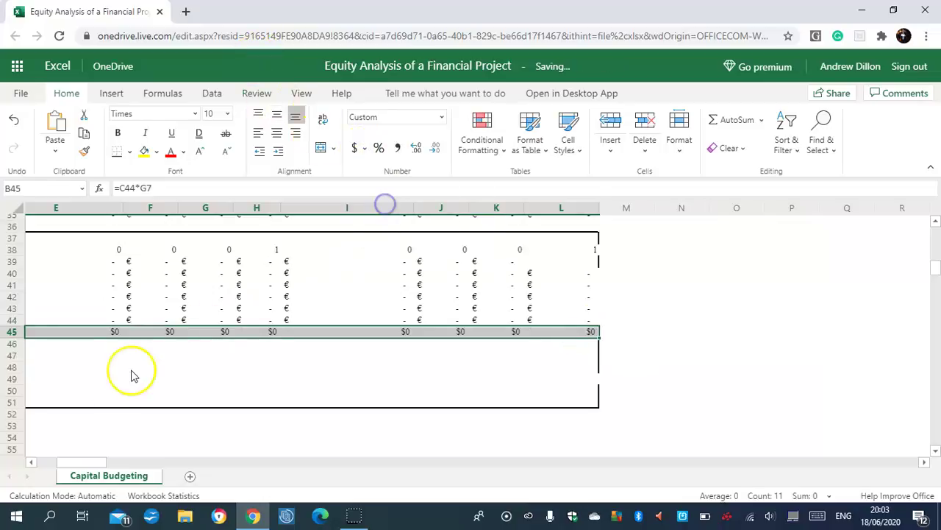
Enter the EBIT(1-t) formula =C44-C45 in cell B46.
{"action": "left_click_drag", "start_coordinate": [87, 464], "coordinate": [11, 456]}
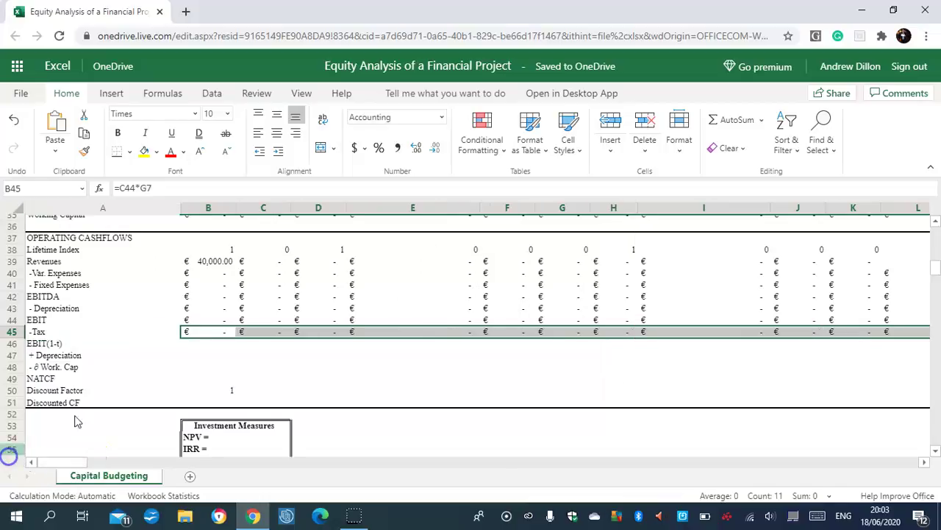
{"action": "left_click", "coordinate": [201, 344]}
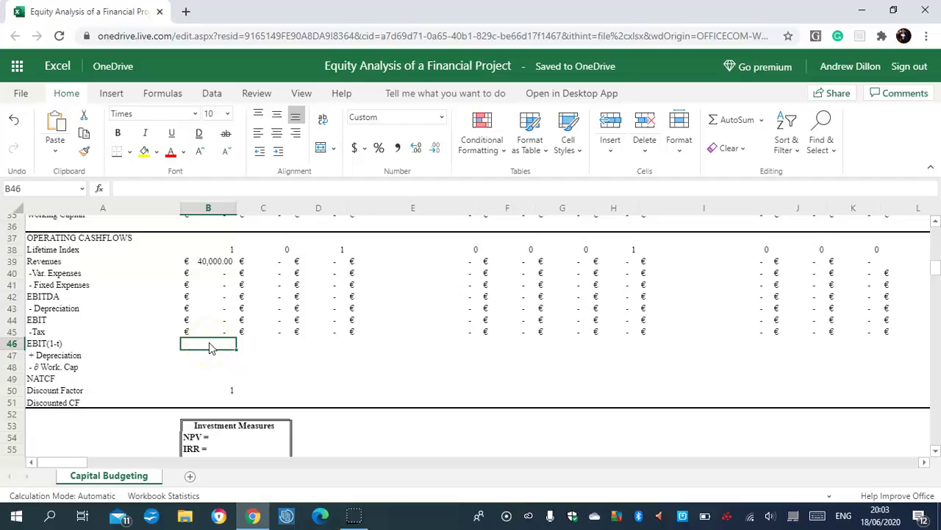
{"action": "type", "text": "=c44-"}
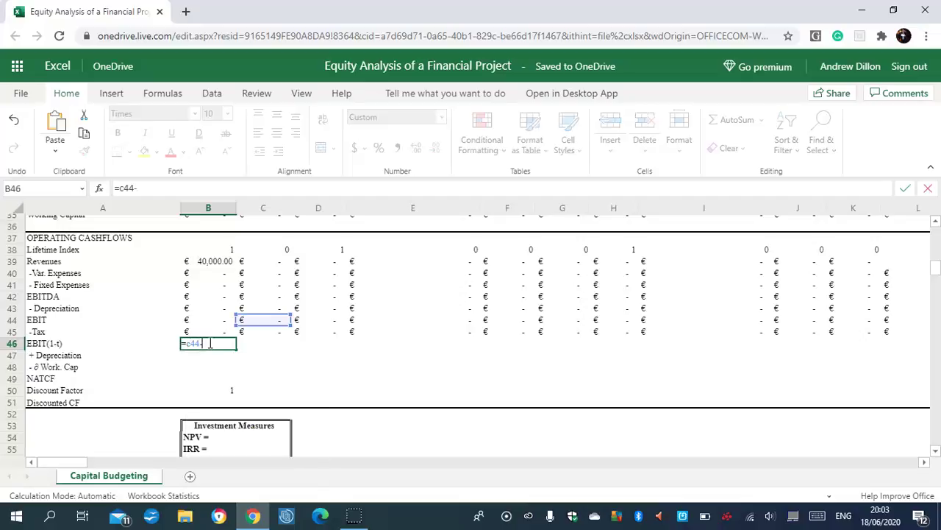
{"action": "type", "text": "c45"}
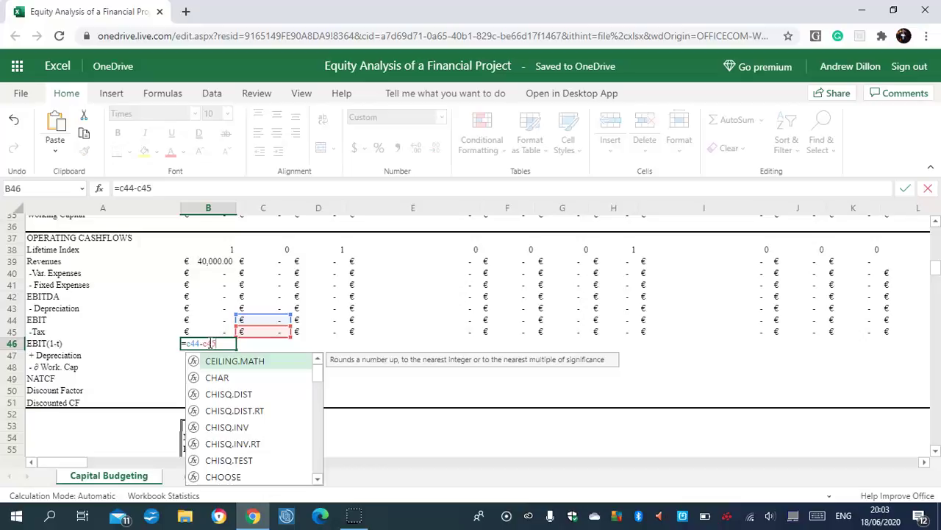
{"action": "key", "text": "Return"}
{"action": "left_click", "coordinate": [205, 353]}
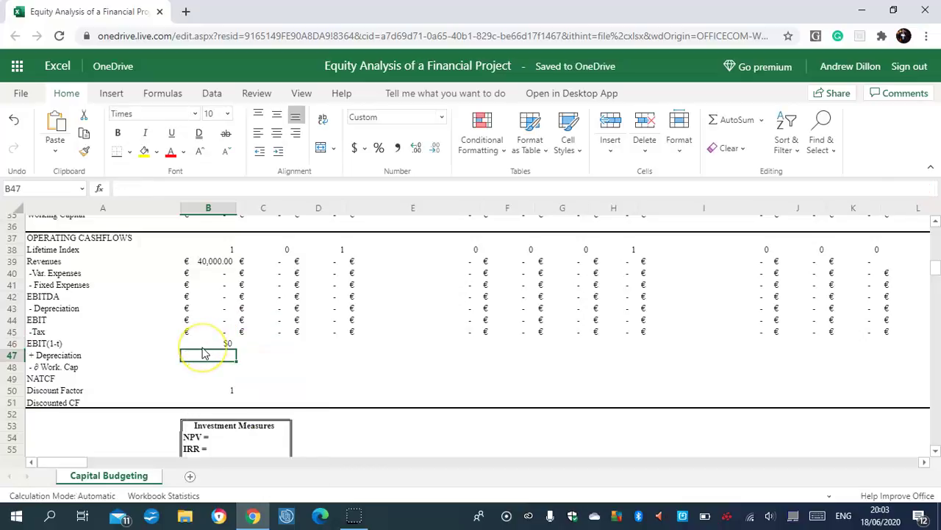
Fill the EBIT(1-t) formula from B46 across to L46 and apply the Euro accounting format to those cells.
{"action": "left_click", "coordinate": [213, 343]}
{"action": "left_click", "coordinate": [217, 331]}
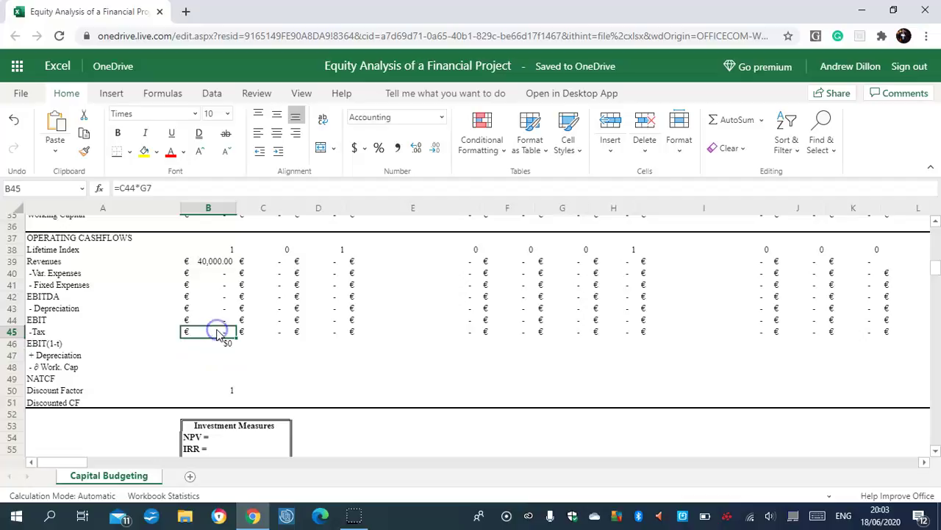
{"action": "mouse_move", "coordinate": [220, 342]}
{"action": "left_mouse_down"}
{"action": "mouse_move", "coordinate": [241, 353]}
{"action": "mouse_move", "coordinate": [913, 359]}
{"action": "left_mouse_up"}
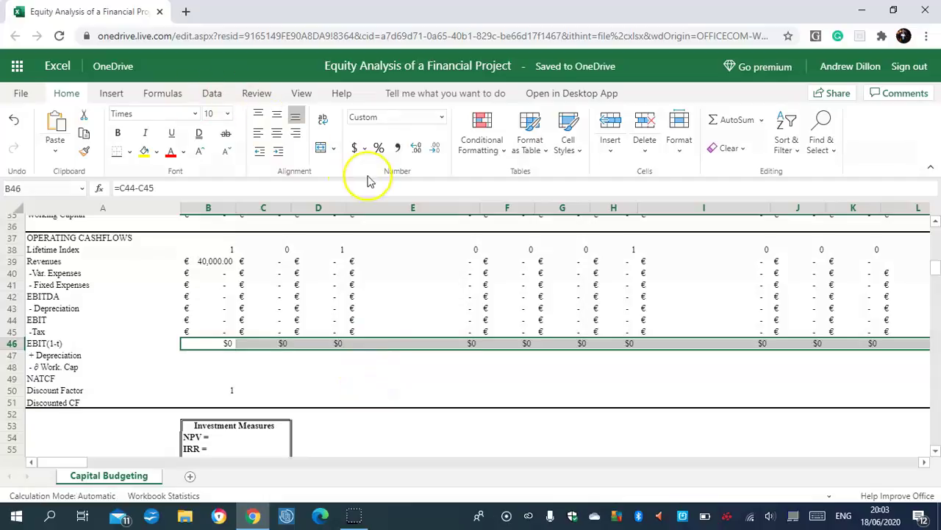
{"action": "left_click", "coordinate": [363, 148]}
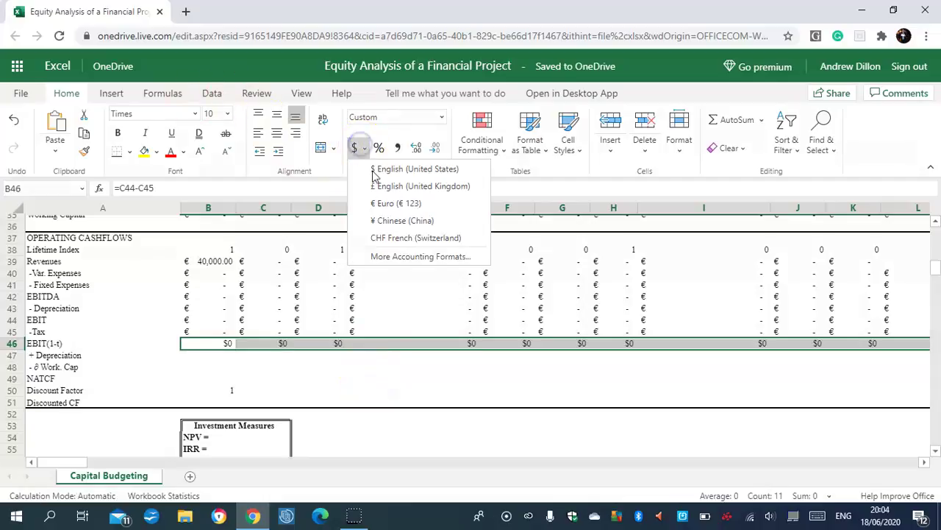
{"action": "left_click", "coordinate": [396, 204]}
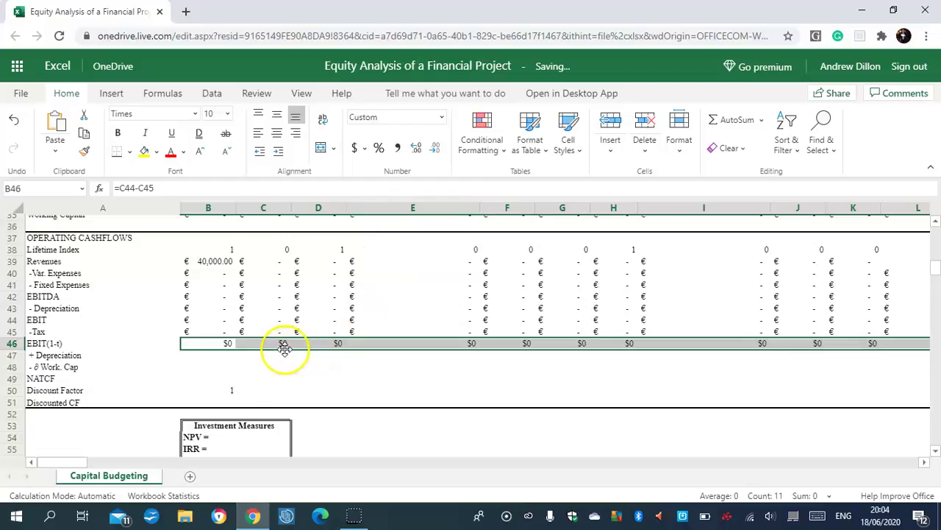
{"action": "left_click", "coordinate": [283, 346]}
Try entering =C43 in the added-back depreciation cell B47 and filling it across to L47.
{"action": "left_click", "coordinate": [228, 358]}
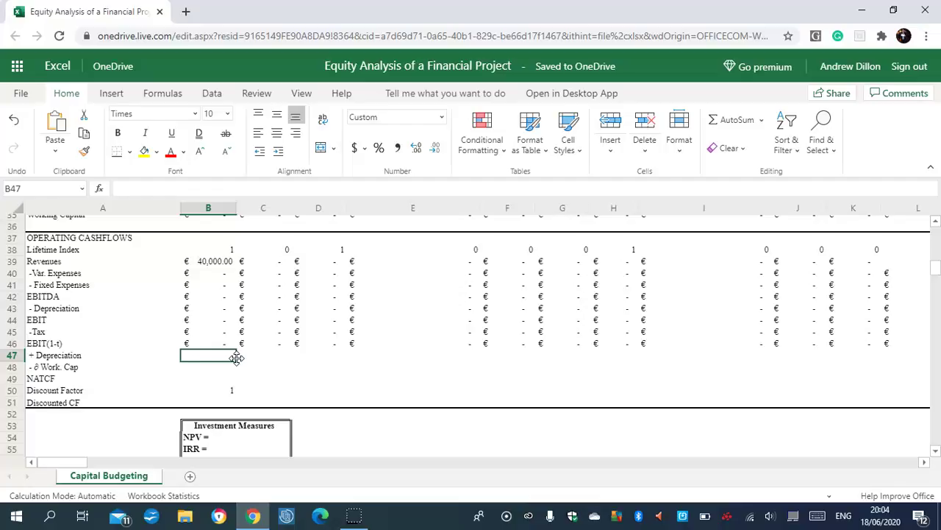
{"action": "type", "text": "=c43"}
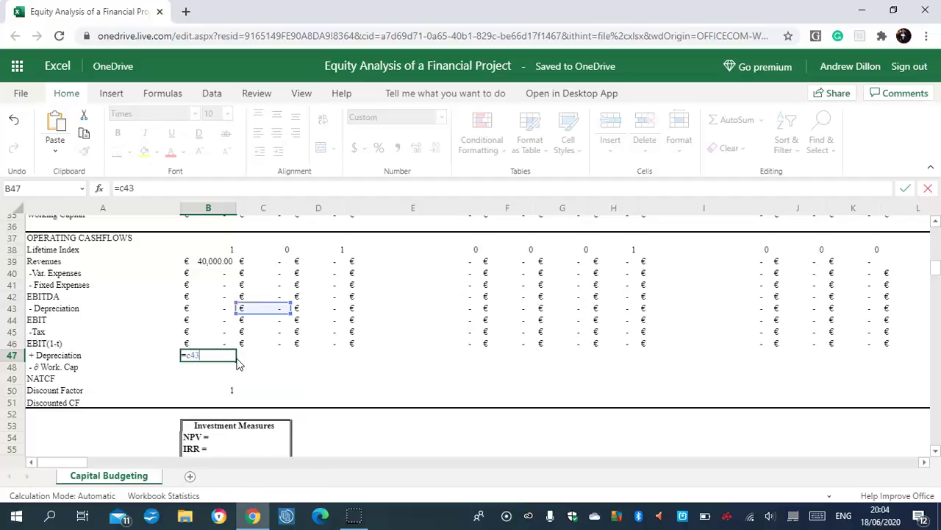
{"action": "left_click", "coordinate": [211, 356]}
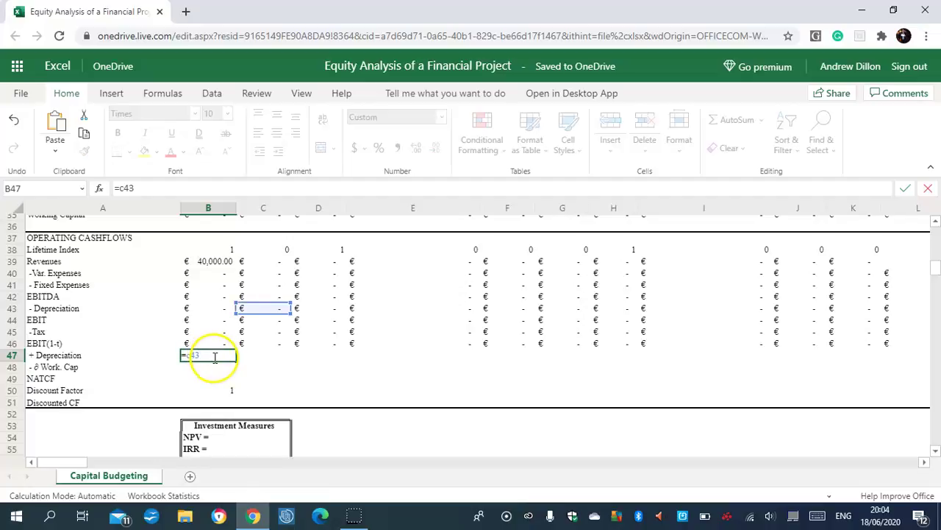
{"action": "key", "text": "Return"}
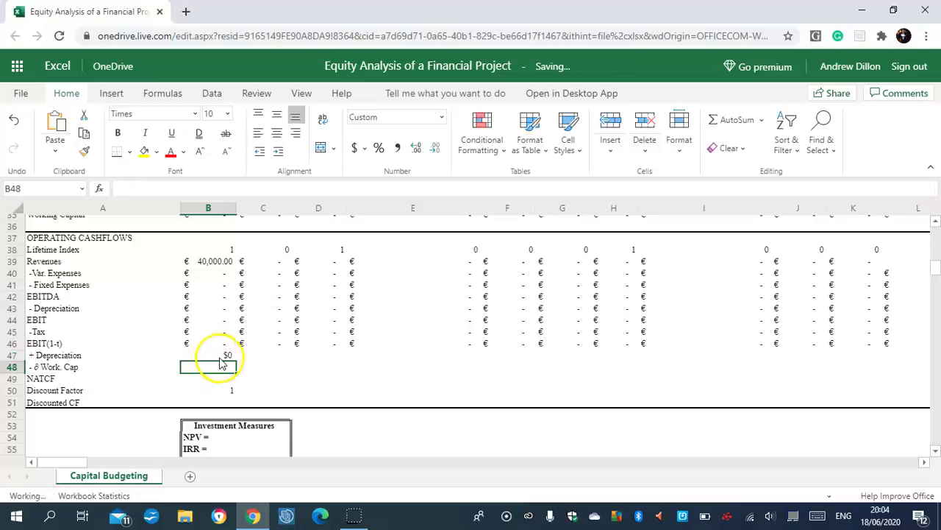
{"action": "left_click", "coordinate": [225, 355]}
{"action": "left_click_drag", "start_coordinate": [237, 361], "coordinate": [893, 346]}
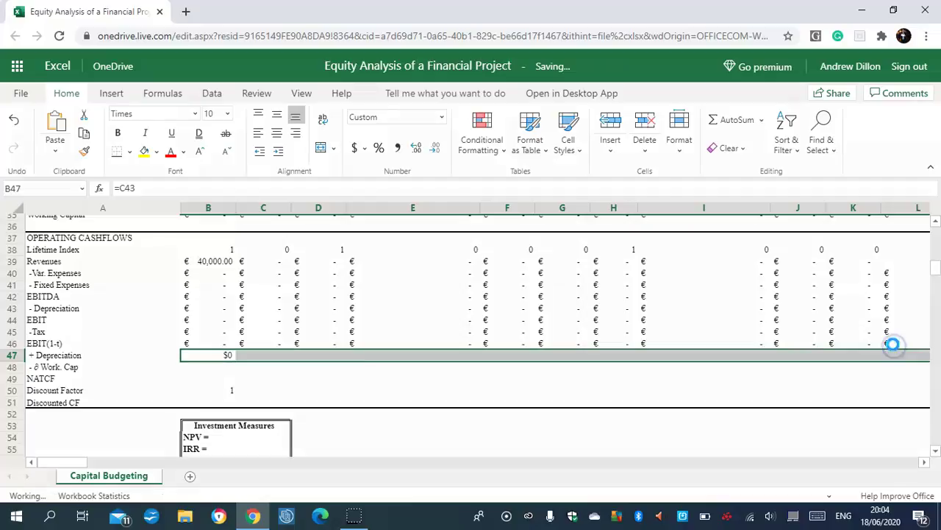
{"action": "left_click", "coordinate": [284, 358]}
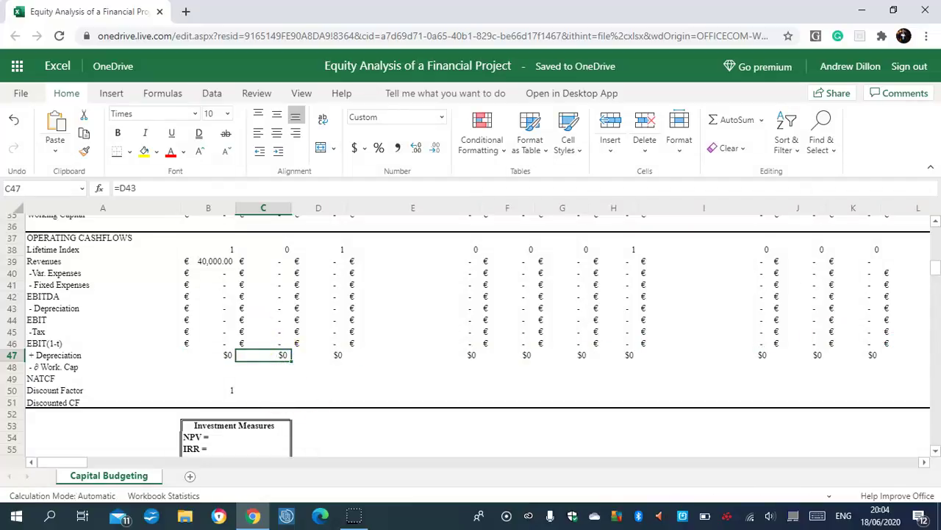
Undo the fill across row 47 and clear the depreciation formula from B47.
{"action": "left_click", "coordinate": [14, 119]}
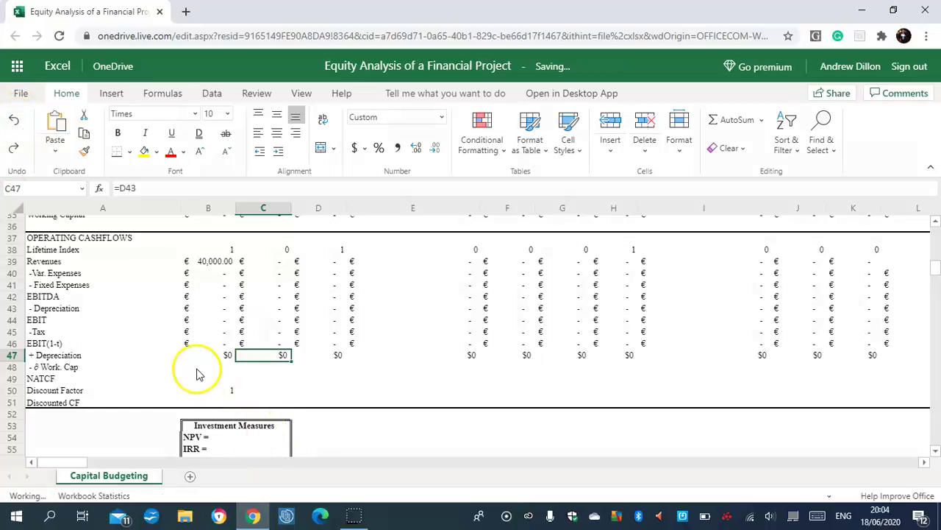
{"action": "left_click", "coordinate": [232, 357]}
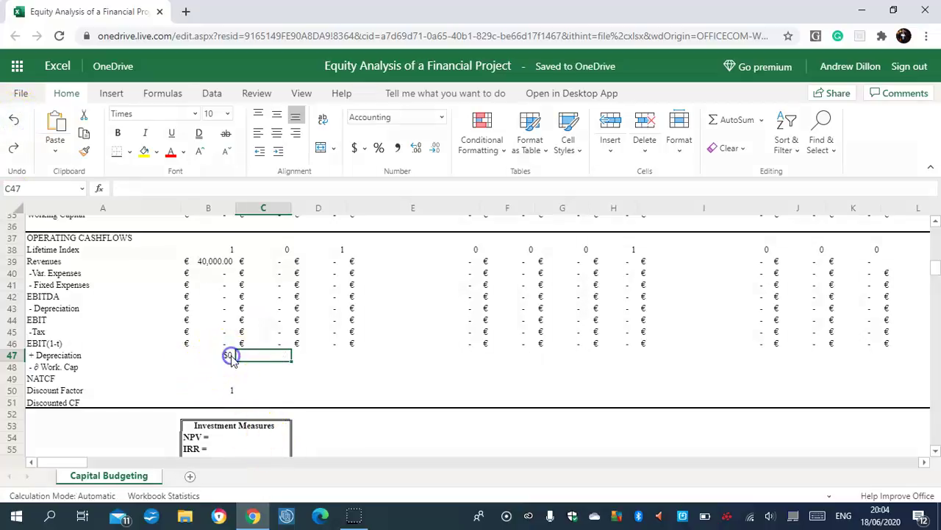
{"action": "left_click", "coordinate": [269, 353]}
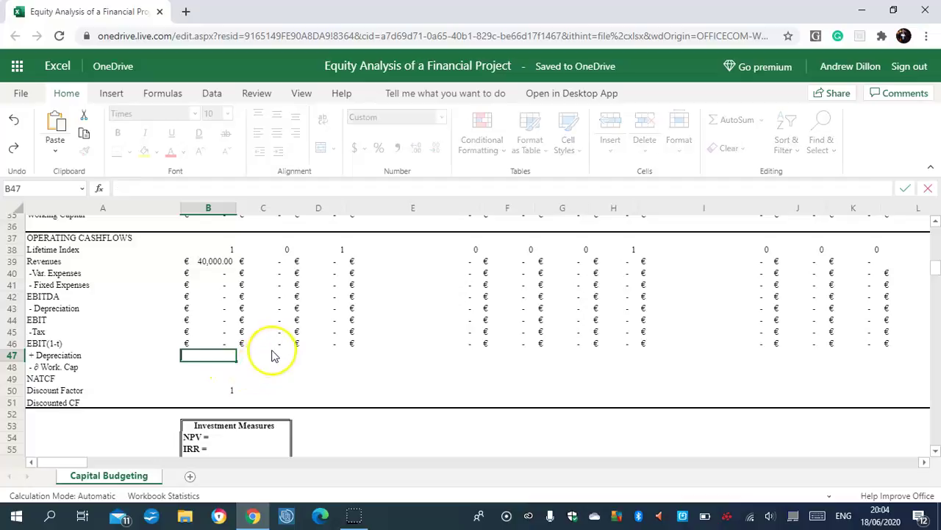
Enter the added-back depreciation formula =C43 in cell C47.
{"action": "double_click", "coordinate": [272, 352]}
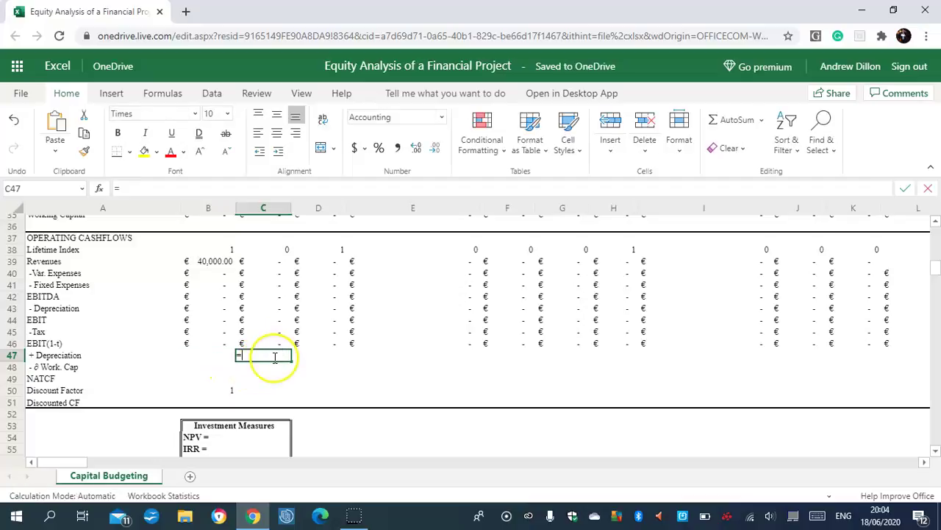
{"action": "type", "text": "=c43"}
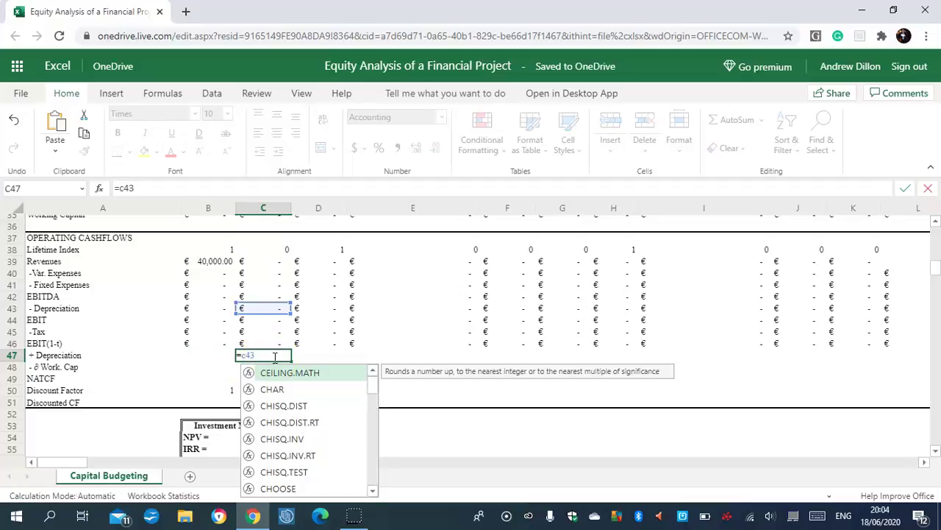
{"action": "key", "text": "Return"}
Fill the added-back depreciation formula from C47 across to L47.
{"action": "left_click", "coordinate": [289, 371]}
{"action": "left_click_drag", "start_coordinate": [292, 372], "coordinate": [898, 353]}
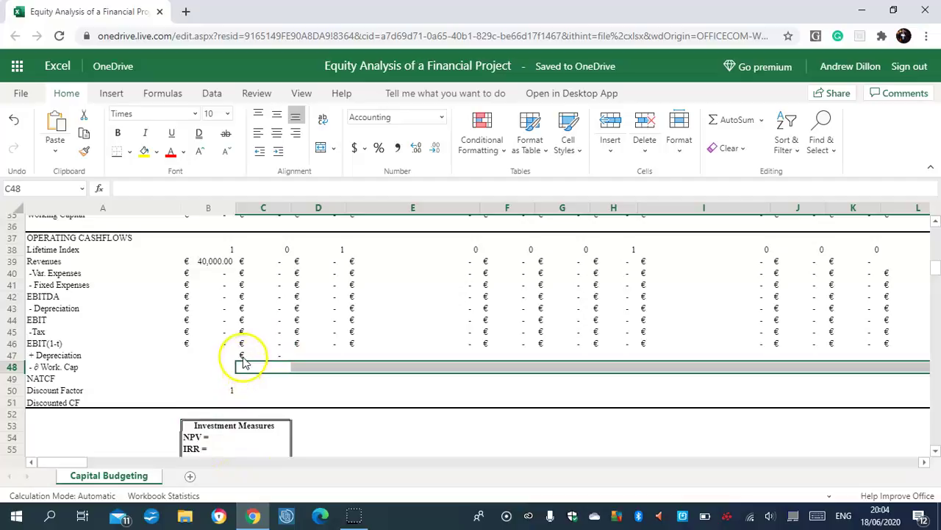
{"action": "left_click", "coordinate": [260, 354]}
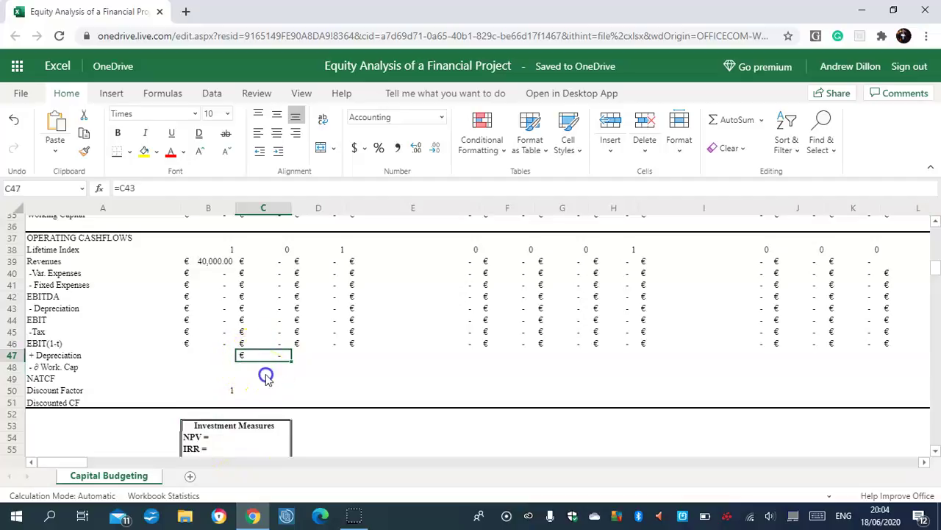
{"action": "left_click", "coordinate": [266, 378]}
{"action": "left_click", "coordinate": [269, 367]}
{"action": "left_click", "coordinate": [270, 359]}
{"action": "mouse_move", "coordinate": [291, 360]}
{"action": "left_mouse_down"}
{"action": "mouse_move", "coordinate": [915, 338]}
{"action": "mouse_move", "coordinate": [870, 357]}
{"action": "mouse_move", "coordinate": [746, 361]}
{"action": "left_mouse_up"}
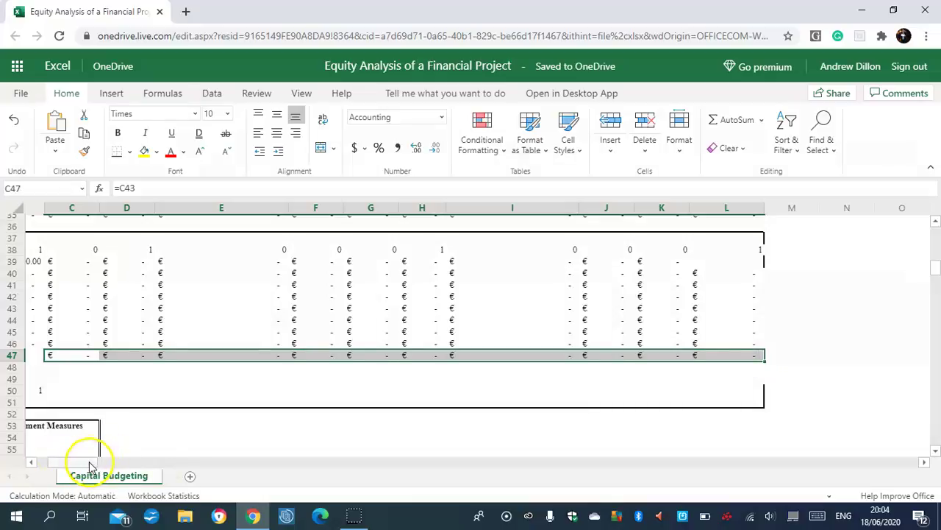
Enter the change in working capital formula =(C14*C39-B28)*C38 in cell C48.
{"action": "left_click_drag", "start_coordinate": [71, 461], "coordinate": [32, 456]}
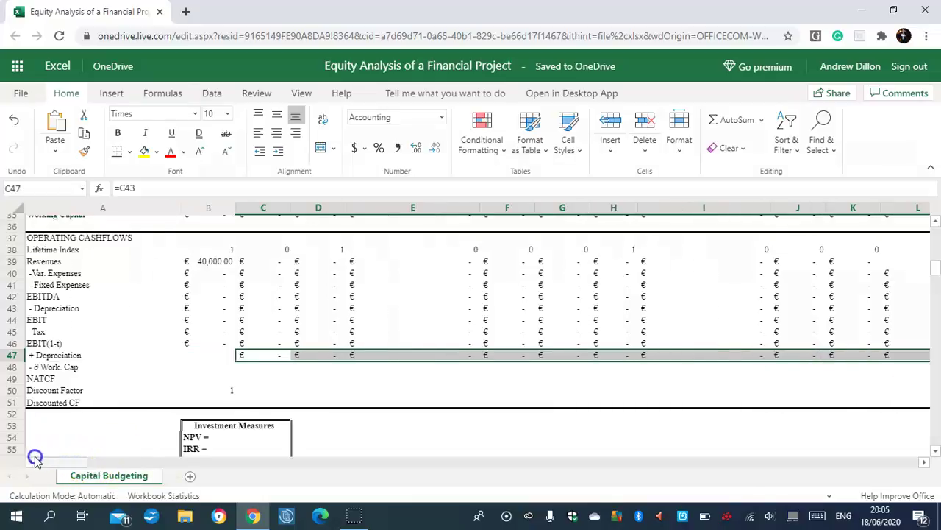
{"action": "left_click", "coordinate": [244, 367]}
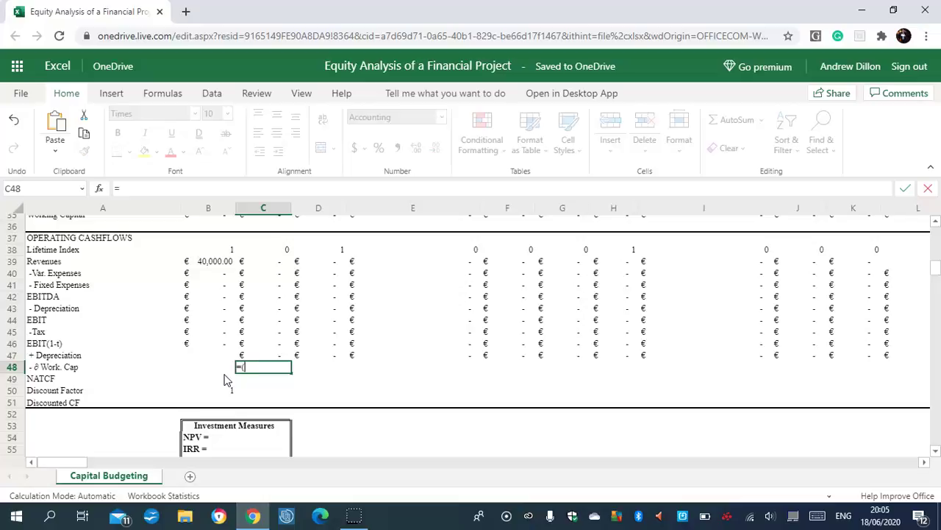
{"action": "type", "text": "14*c39-b"}
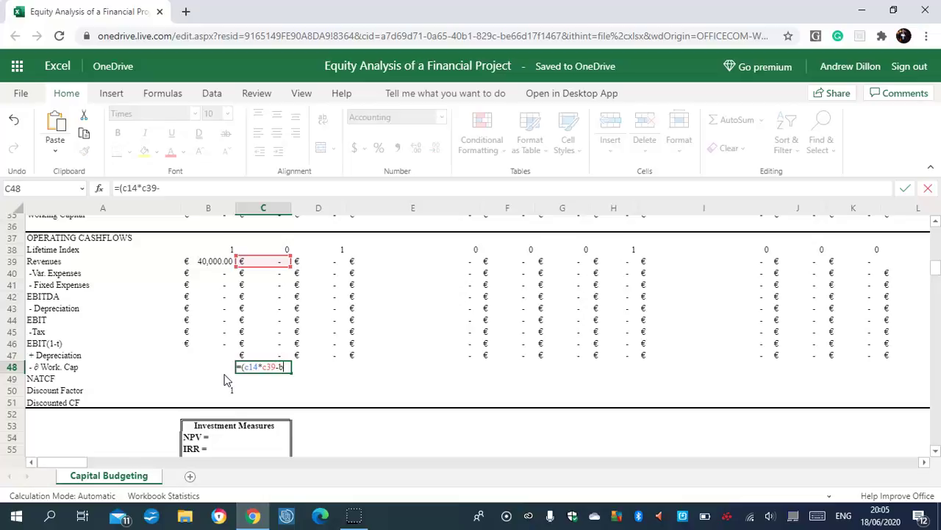
{"action": "type", "text": "28"}
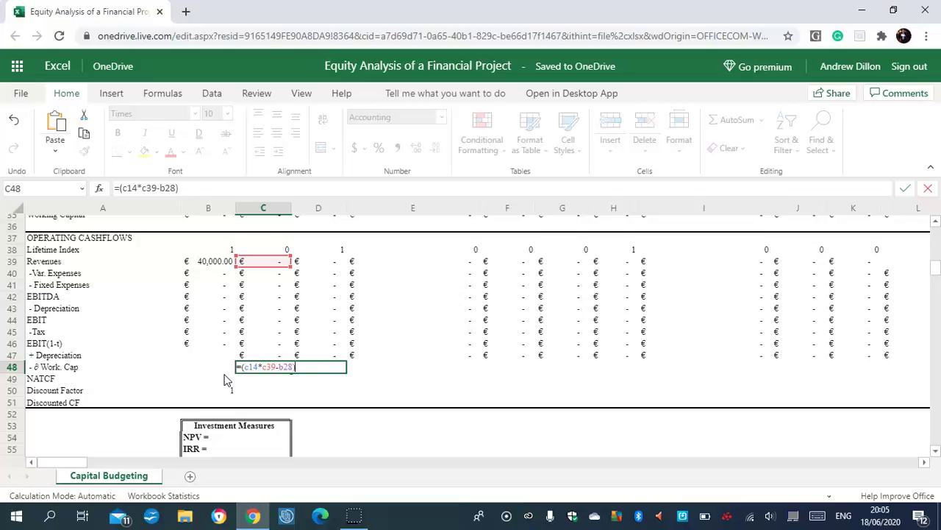
{"action": "type", "text": ")*c38"}
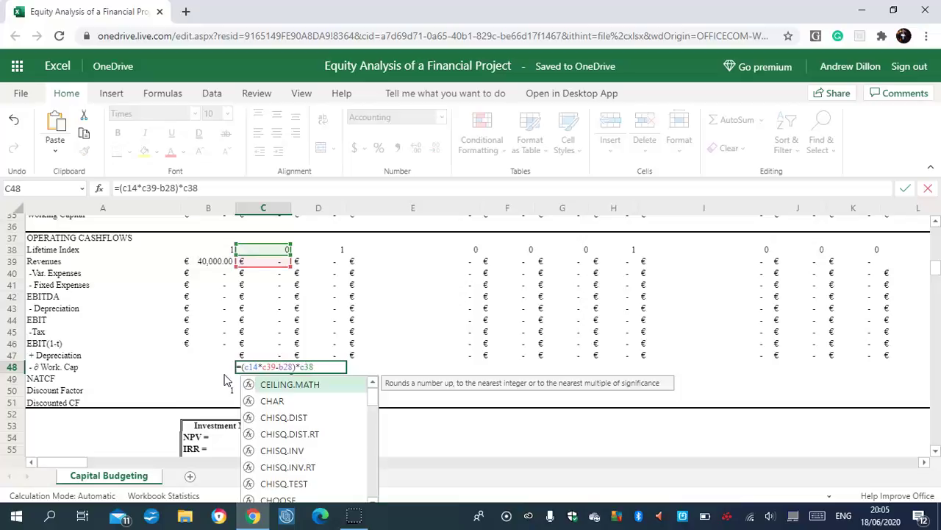
{"action": "key", "text": "Return"}
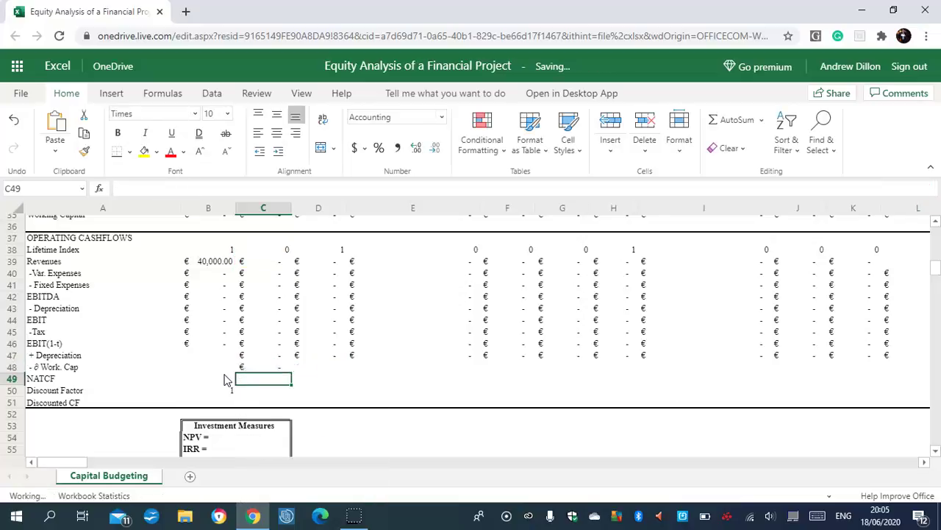
Fill the working capital change formula from C48 across to column L.
{"action": "left_click_drag", "start_coordinate": [270, 370], "coordinate": [275, 367]}
{"action": "left_click", "coordinate": [565, 307]}
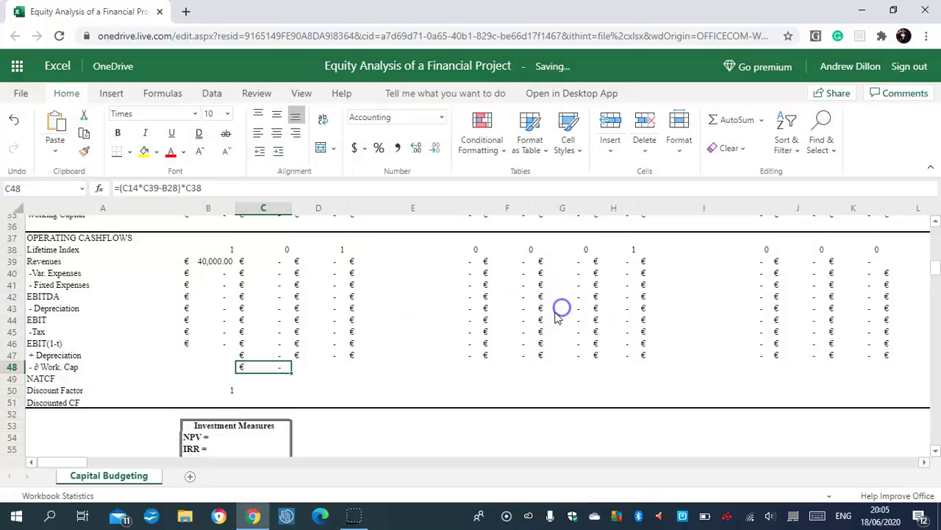
{"action": "left_click", "coordinate": [290, 377]}
{"action": "key", "text": "Up"}
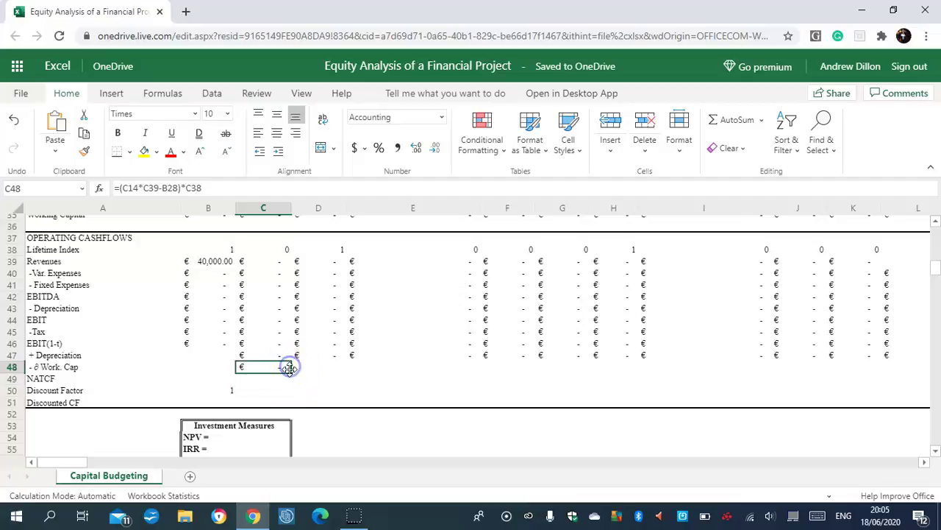
{"action": "left_click_drag", "start_coordinate": [291, 371], "coordinate": [910, 366]}
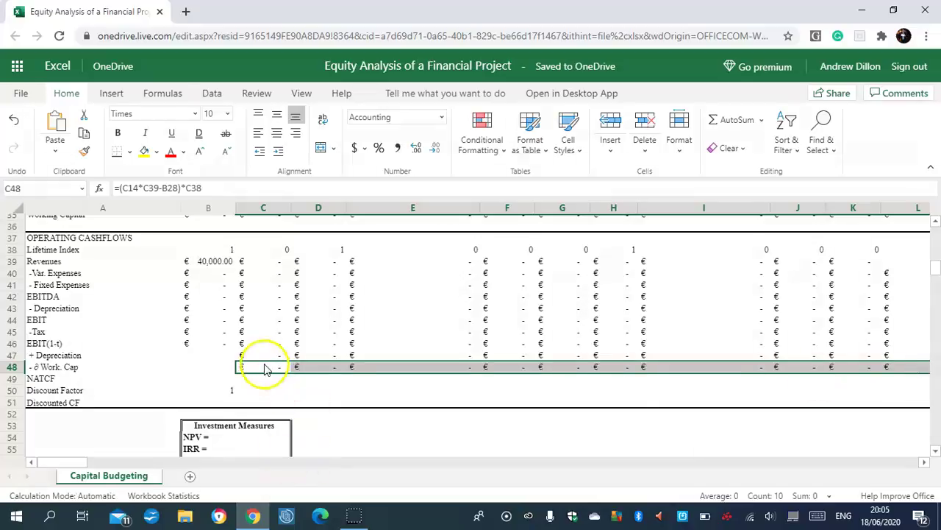
{"action": "left_click", "coordinate": [230, 370]}
{"action": "left_click", "coordinate": [242, 367]}
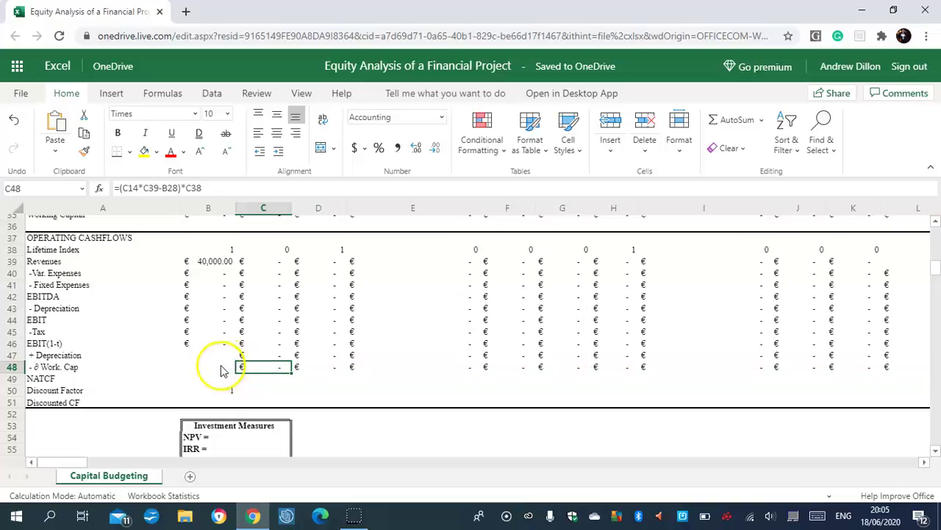
Enter the initial NATCF formula =o-b31 in cell B49.
{"action": "left_click", "coordinate": [222, 369]}
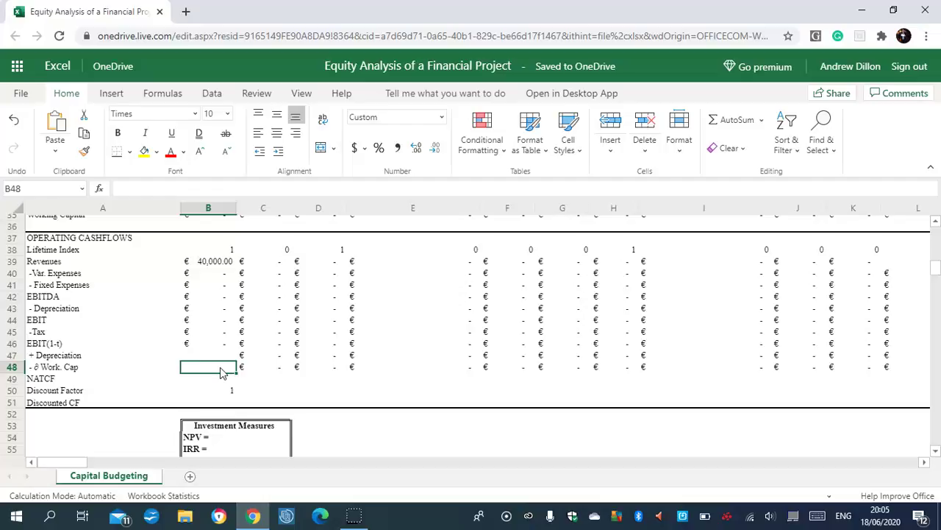
{"action": "left_click", "coordinate": [218, 380]}
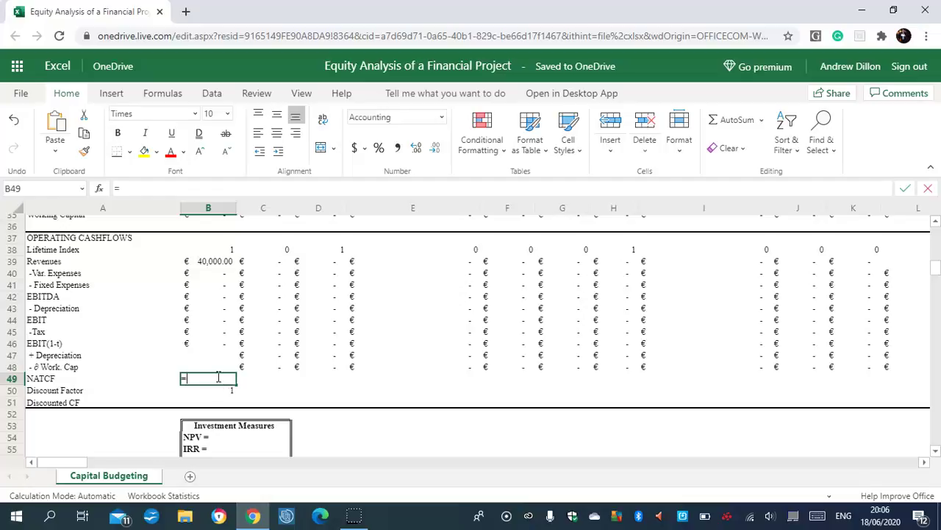
{"action": "type", "text": "=o"}
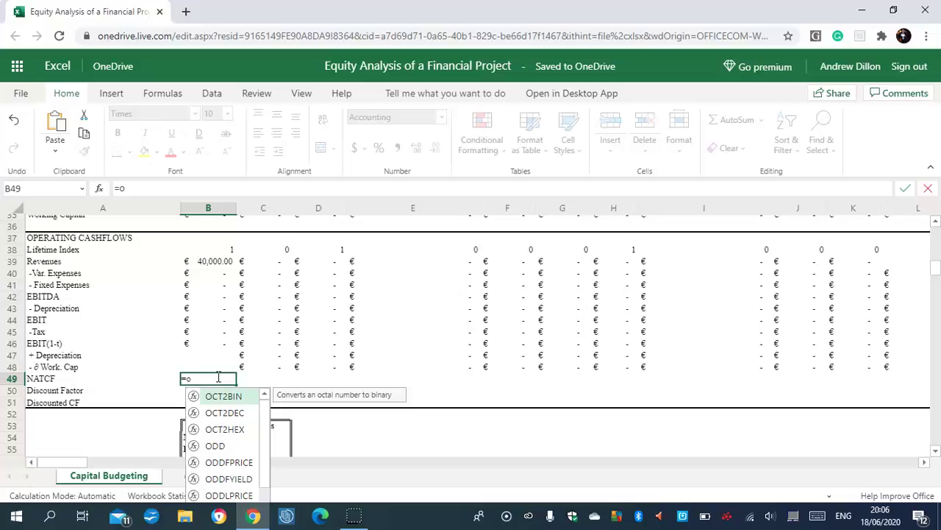
{"action": "type", "text": "-b3"}
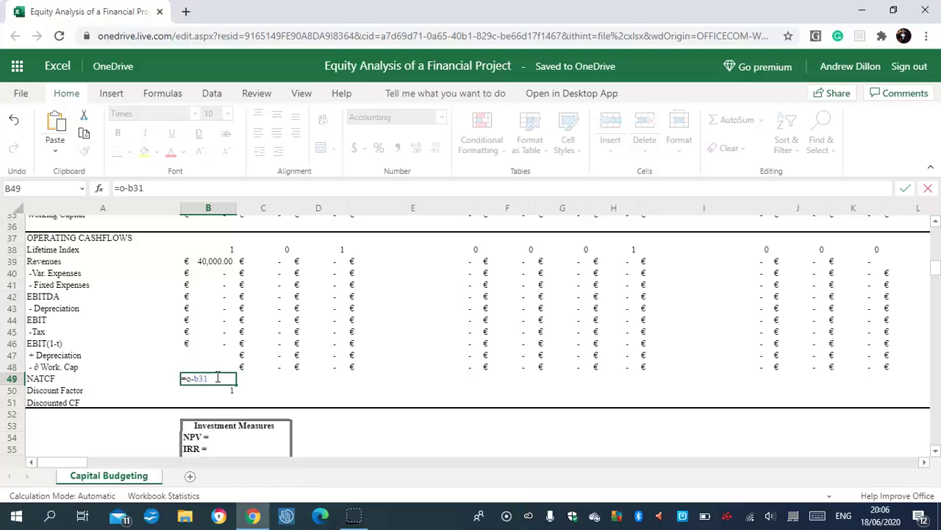
{"action": "type", "text": "1"}
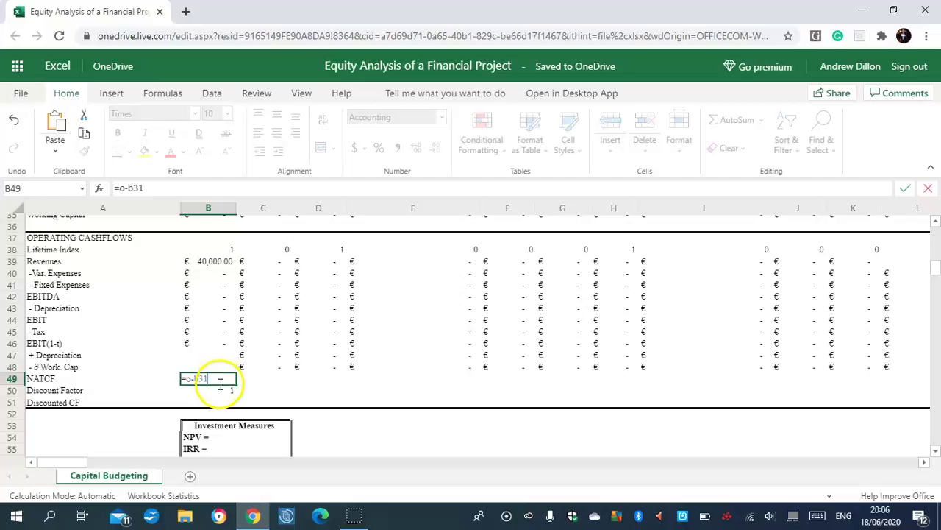
{"action": "key", "text": "Return"}
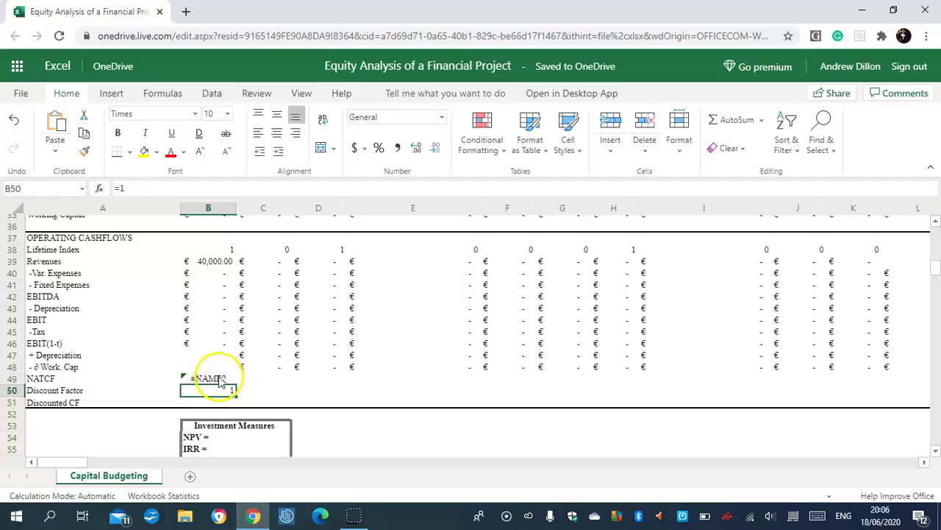
Correct the NATCF formula in cell B49 to =0-B31, replacing the letter o with a zero.
{"action": "left_click", "coordinate": [221, 377]}
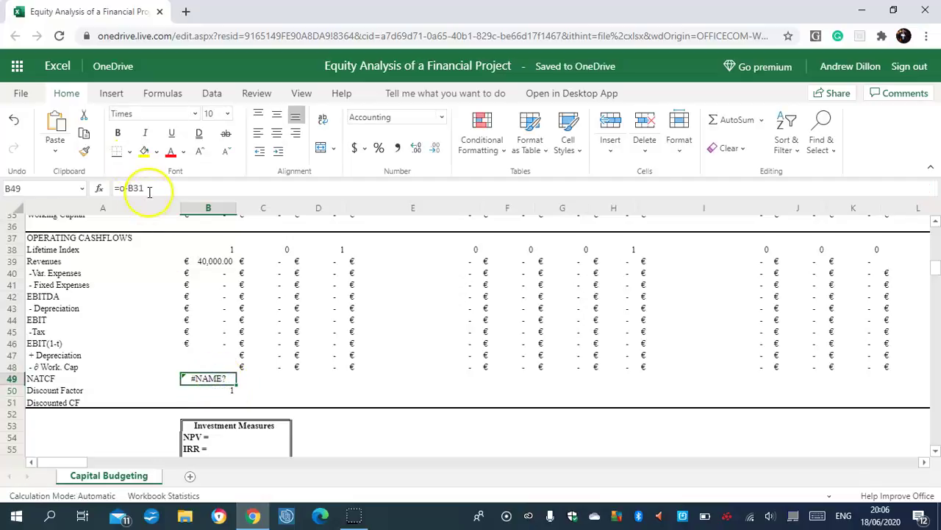
{"action": "left_click", "coordinate": [123, 189]}
{"action": "key", "text": "BackSpace"}
{"action": "type", "text": "0"}
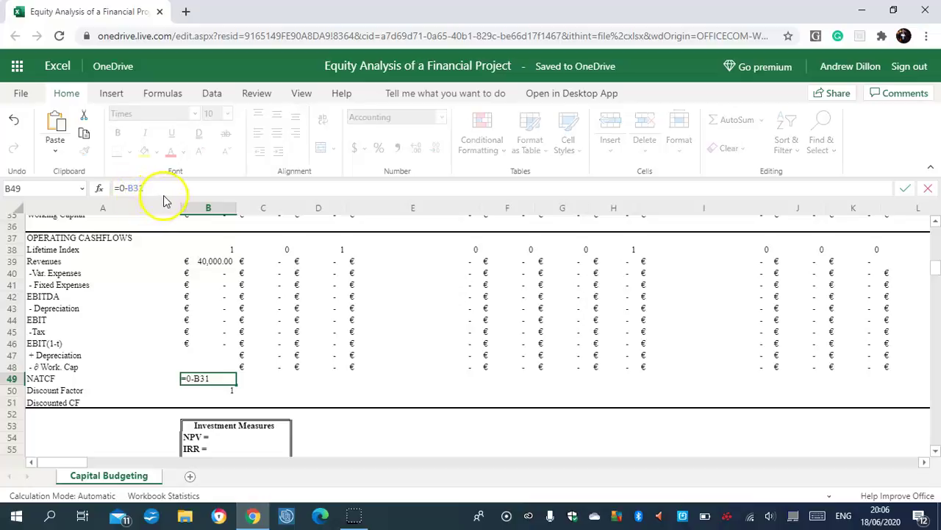
{"action": "key", "text": "Return"}
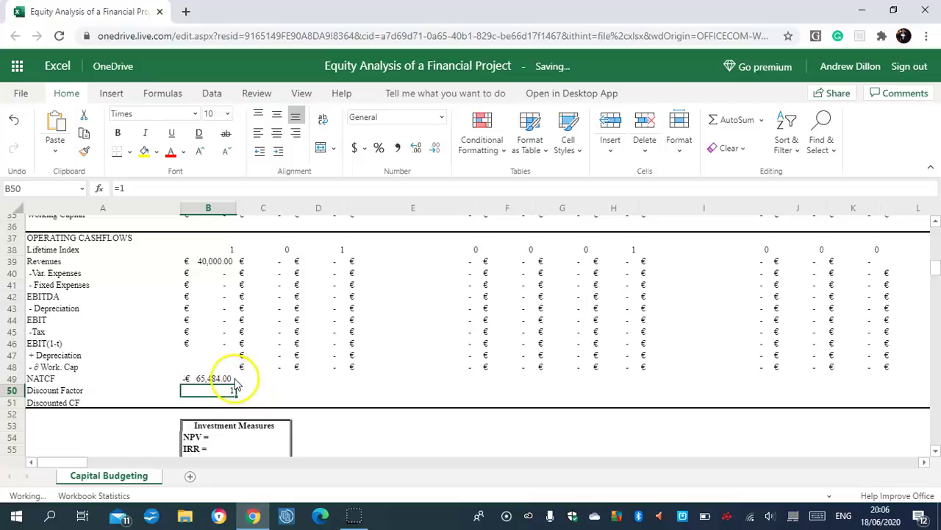
Enter the NATCF formula =C46+C47-C48 in cell C49 and fill it across to column L.
{"action": "left_click", "coordinate": [247, 376]}
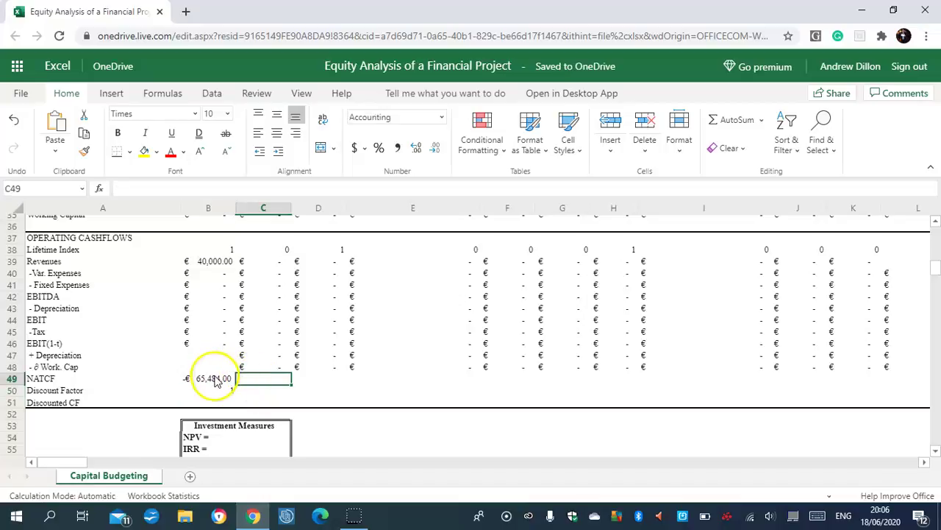
{"action": "left_click", "coordinate": [215, 378]}
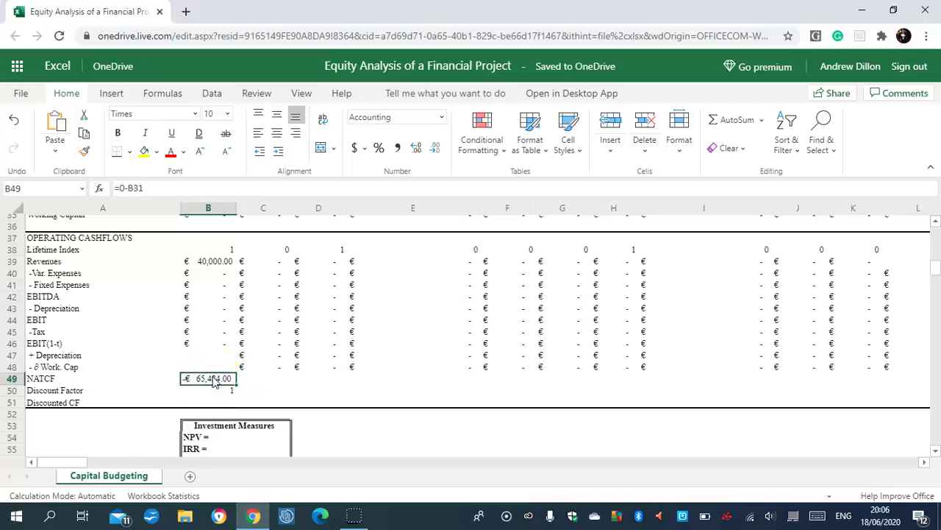
{"action": "left_click", "coordinate": [262, 380]}
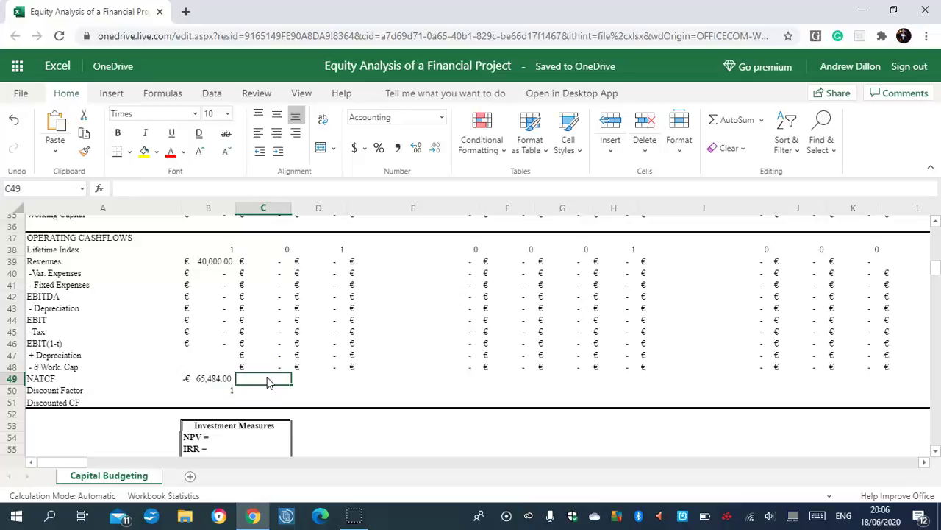
{"action": "type", "text": "="}
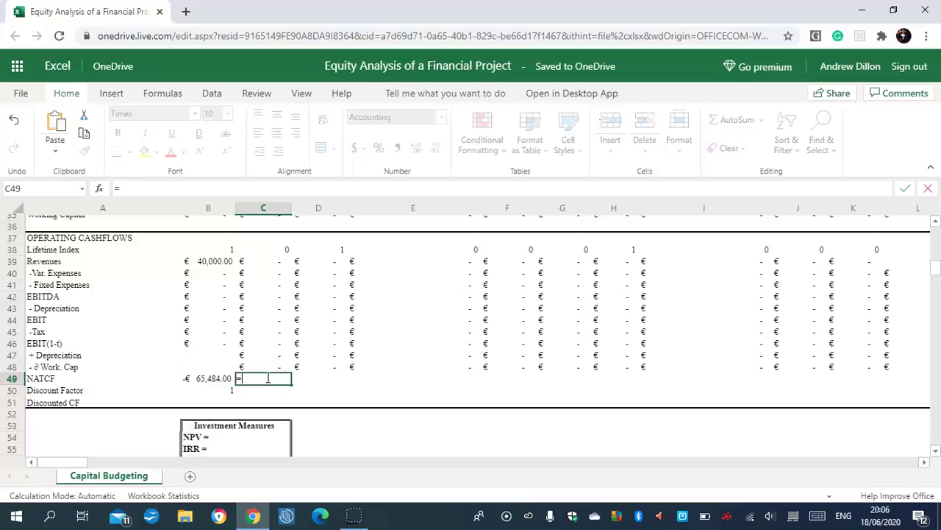
{"action": "type", "text": "c46"}
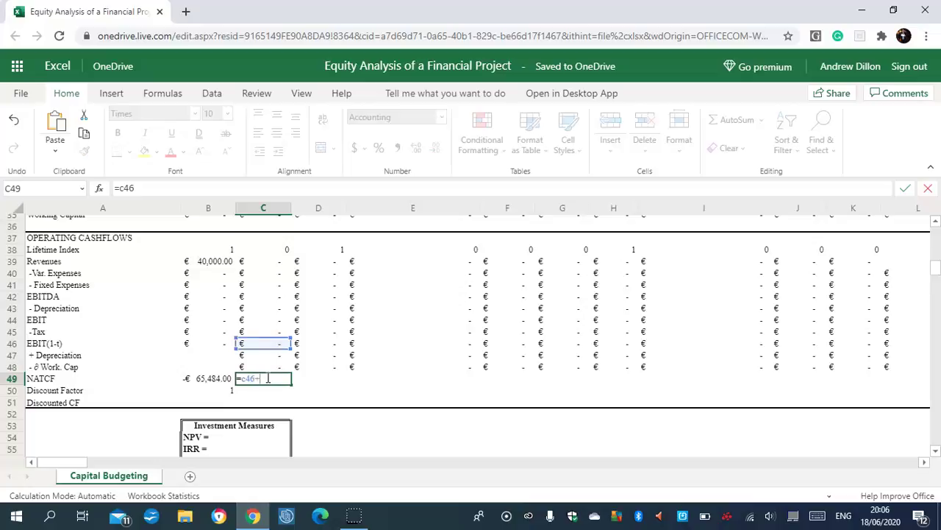
{"action": "type", "text": "+c47"}
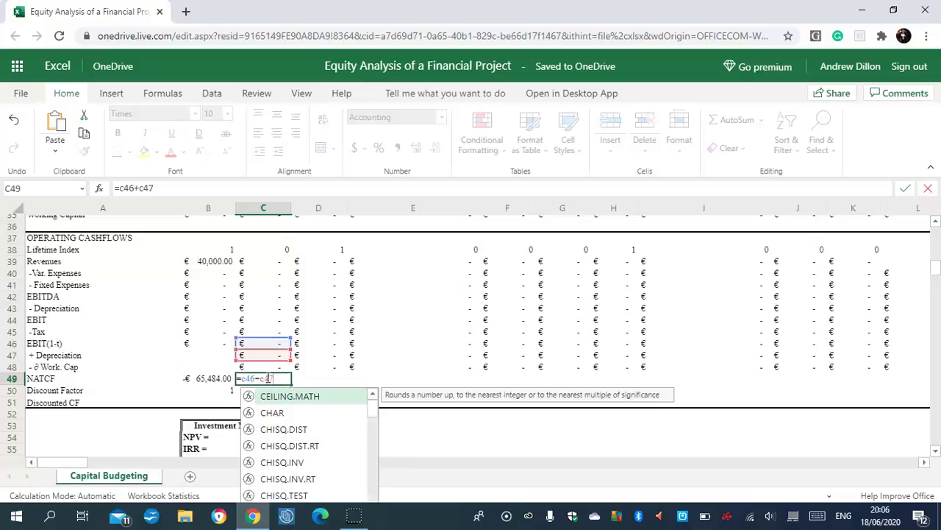
{"action": "type", "text": "-"}
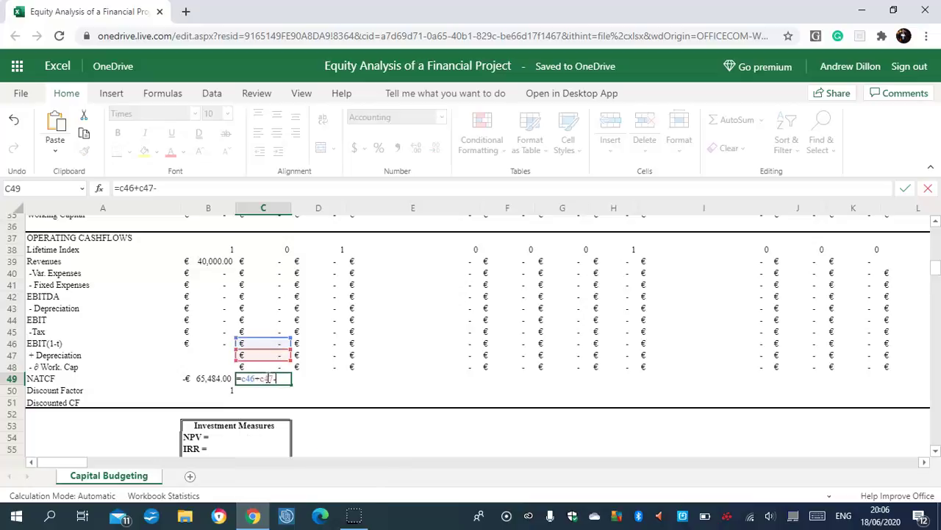
{"action": "type", "text": "c48"}
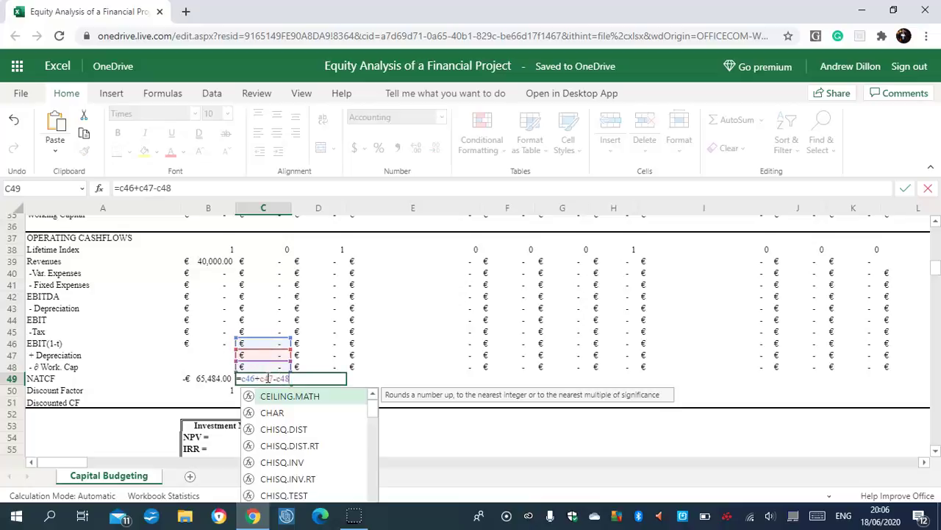
{"action": "key", "text": "Return"}
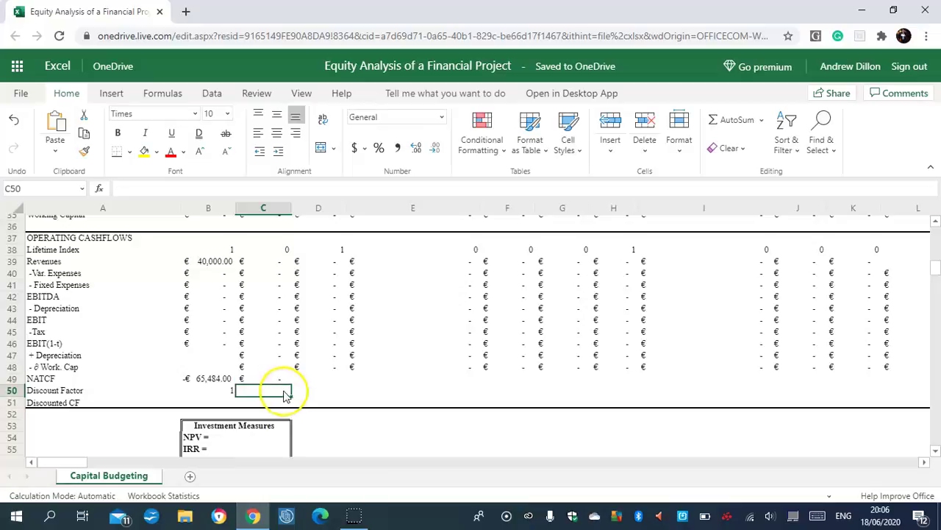
{"action": "left_click", "coordinate": [283, 379]}
{"action": "mouse_move", "coordinate": [292, 384]}
{"action": "left_mouse_down"}
{"action": "mouse_move", "coordinate": [481, 364]}
{"action": "mouse_move", "coordinate": [891, 379]}
{"action": "left_mouse_up"}
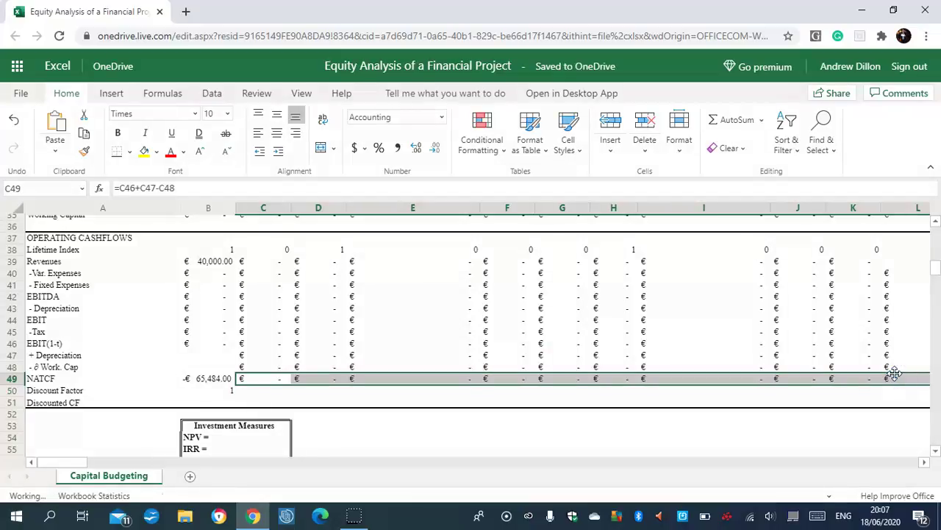
Enter the discount factor formula =C38*(1+K11)^C23 in cell C50 and fill it across to column L.
{"action": "left_click", "coordinate": [248, 395]}
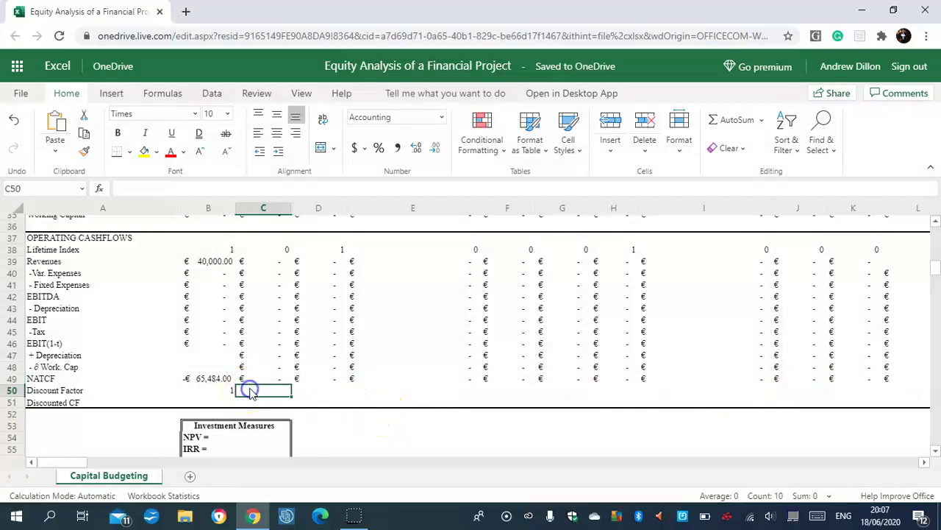
{"action": "key", "text": "Left"}
{"action": "left_click", "coordinate": [252, 394]}
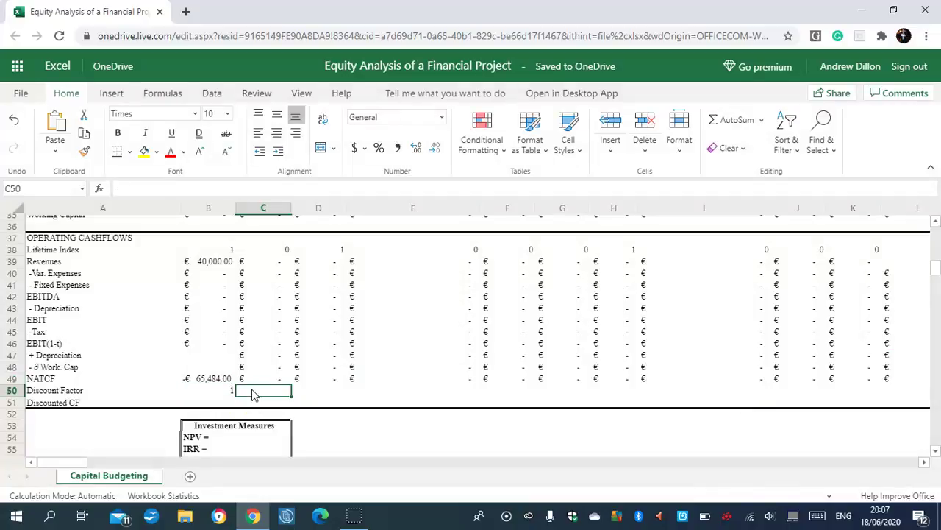
{"action": "type", "text": "=c38*(1"}
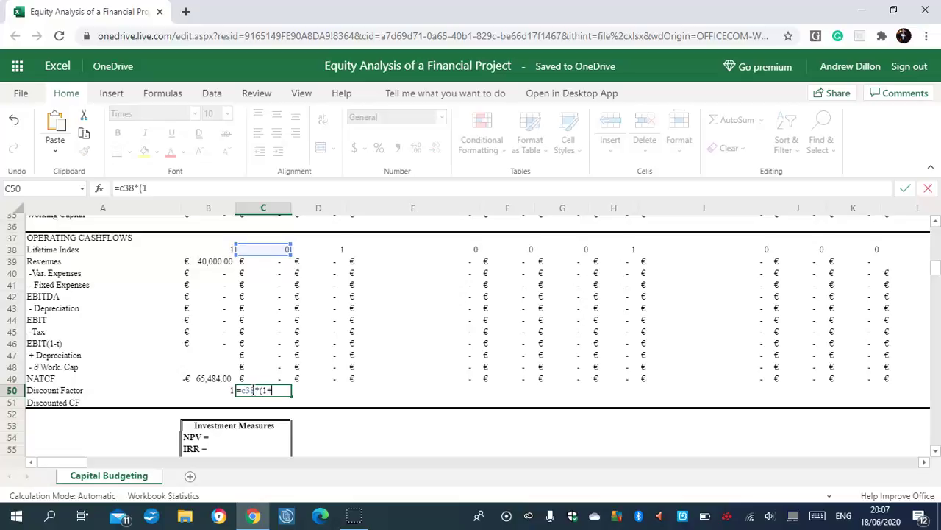
{"action": "type", "text": "+k1"}
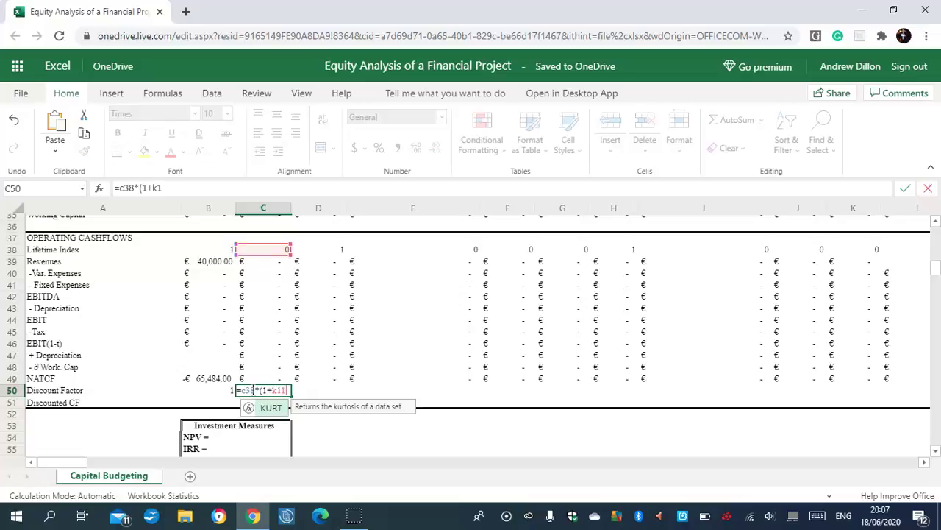
{"action": "type", "text": "1)^"}
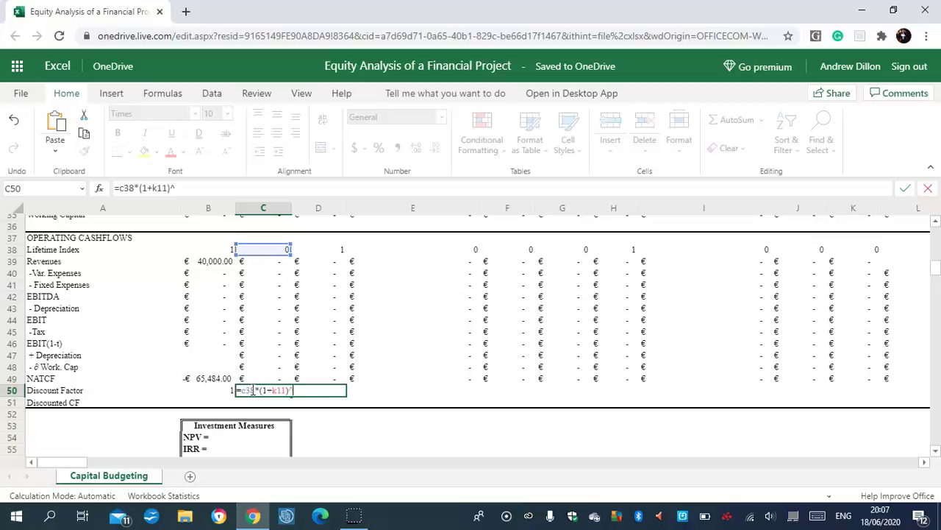
{"action": "type", "text": "c23"}
{"action": "key", "text": "Return"}
{"action": "left_click", "coordinate": [283, 390]}
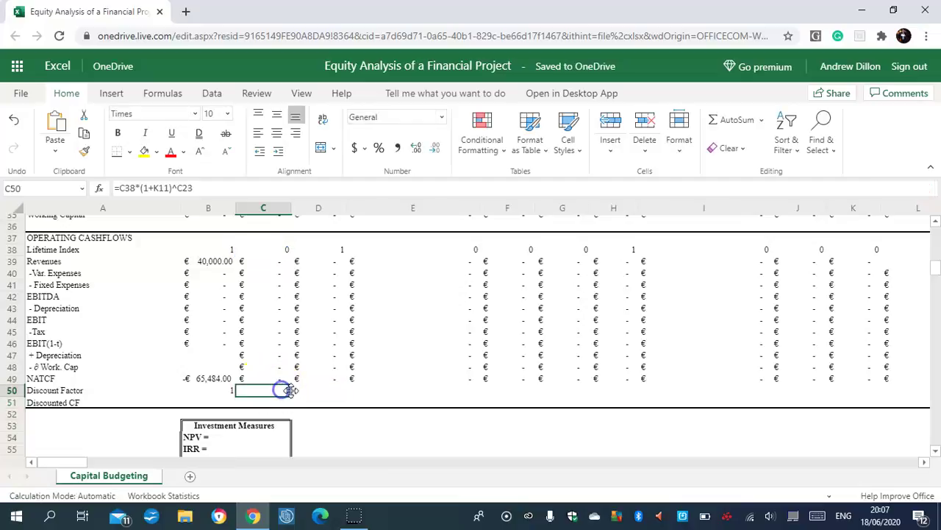
{"action": "left_click_drag", "start_coordinate": [289, 392], "coordinate": [893, 386]}
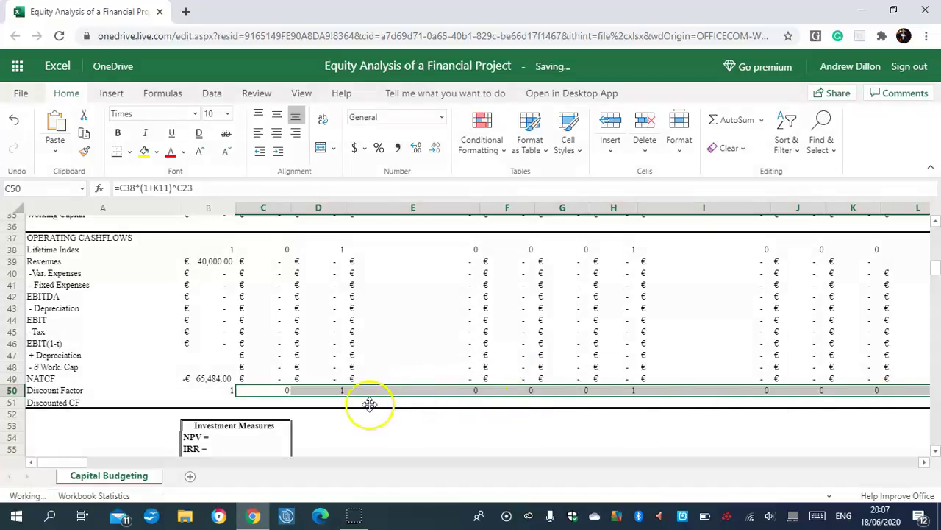
Correct the discount rate reference in cell D50 to K11, making the formula =D38*(1+K11)^D23.
{"action": "left_click", "coordinate": [334, 391]}
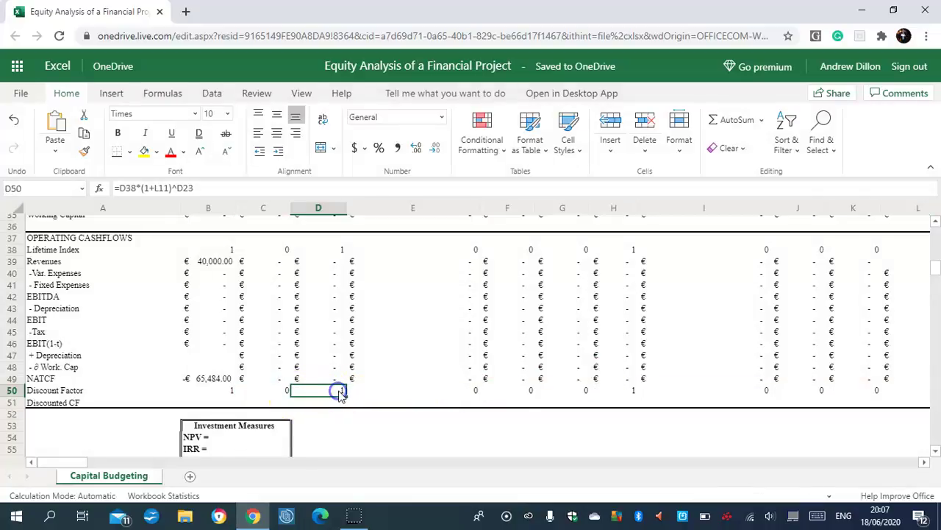
{"action": "left_click", "coordinate": [155, 189]}
{"action": "key", "text": "Delete"}
{"action": "type", "text": "K"}
{"action": "key", "text": "Return"}
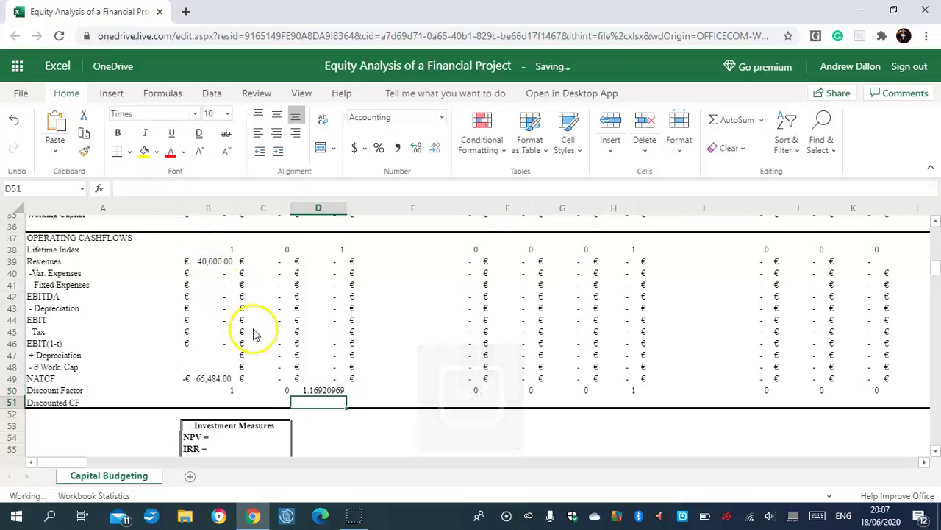
Correct the discount rate reference in cell E50 to K11, making the formula =E38*(1+K11)^E23.
{"action": "left_click", "coordinate": [285, 390]}
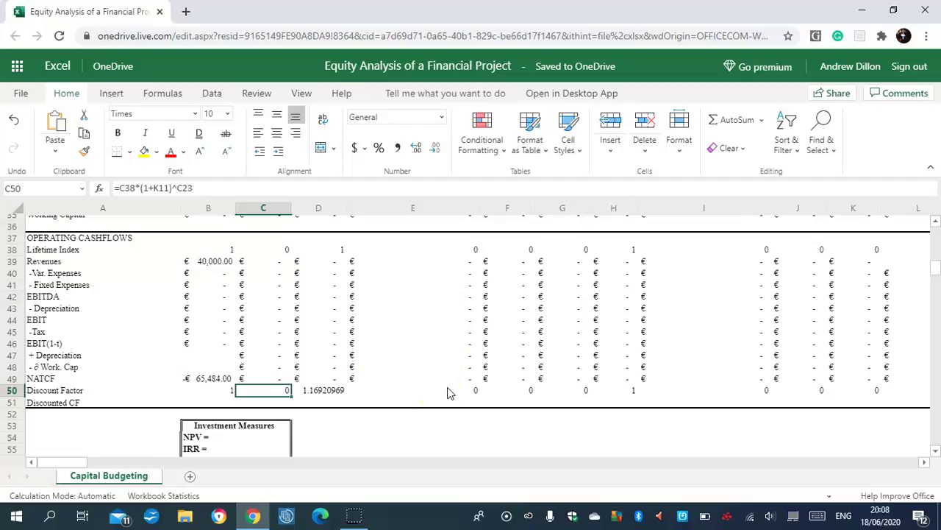
{"action": "left_click", "coordinate": [407, 390]}
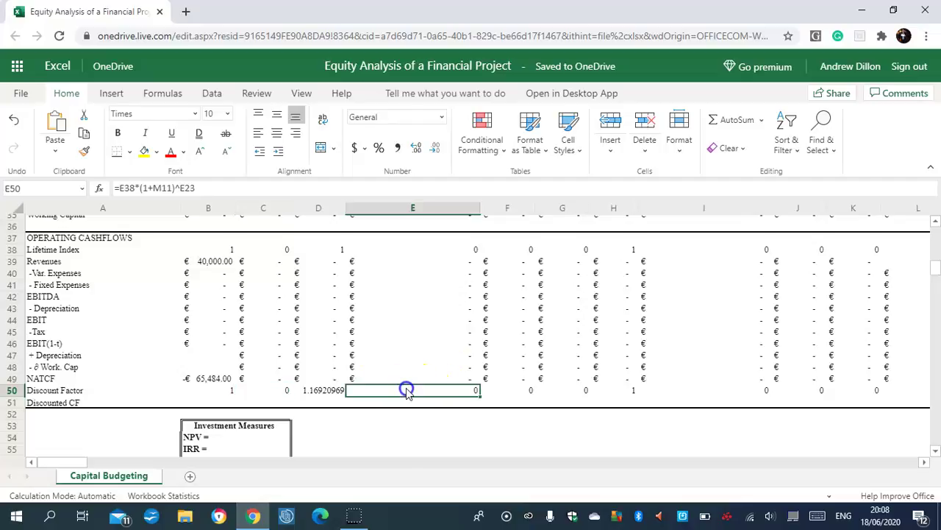
{"action": "left_click", "coordinate": [158, 190]}
{"action": "left_click_drag", "start_coordinate": [153, 188], "coordinate": [162, 188]}
{"action": "type", "text": "K"}
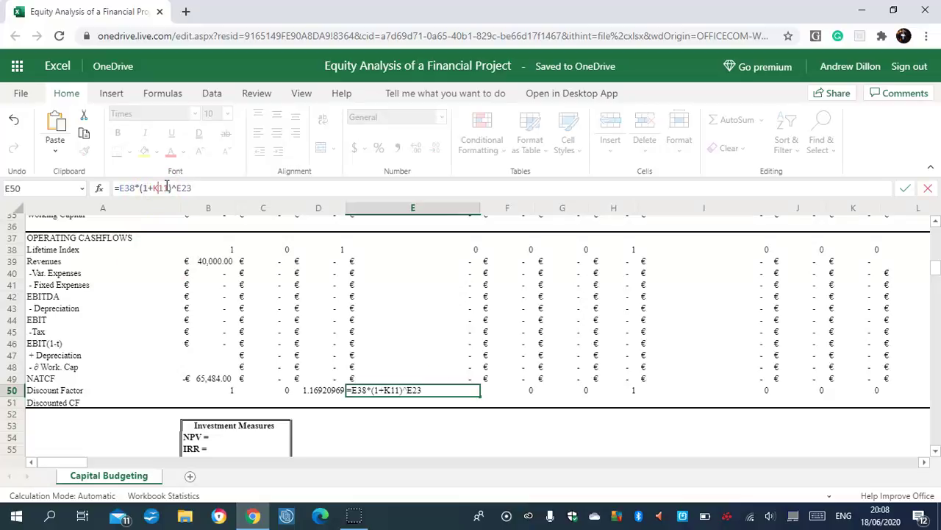
{"action": "key", "text": "Return"}
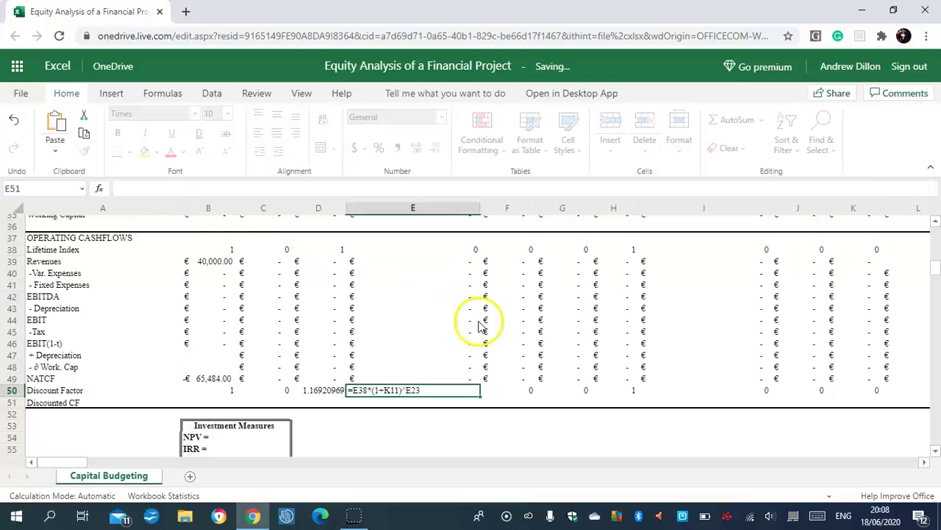
Correct the discount rate reference in cell F50 to K11, making the formula =F38*(1+K11)^F23.
{"action": "left_click", "coordinate": [527, 390]}
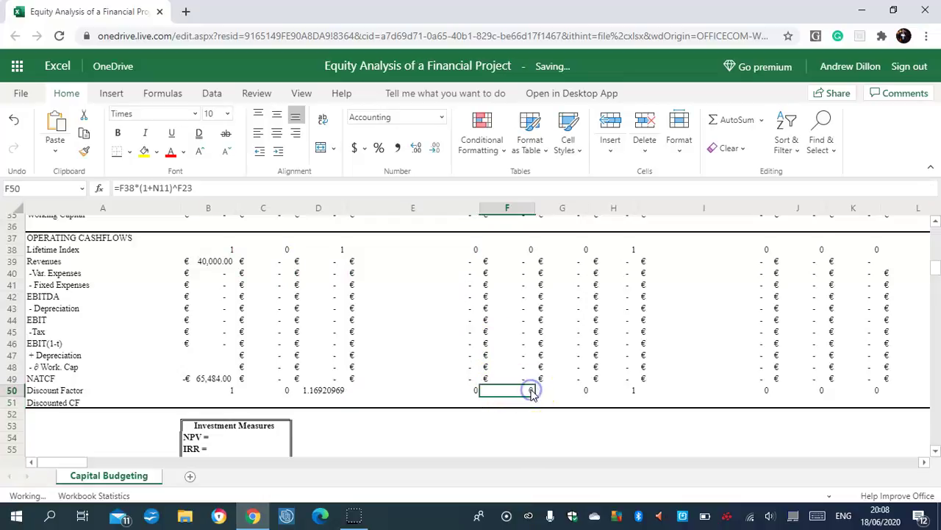
{"action": "left_click", "coordinate": [156, 187]}
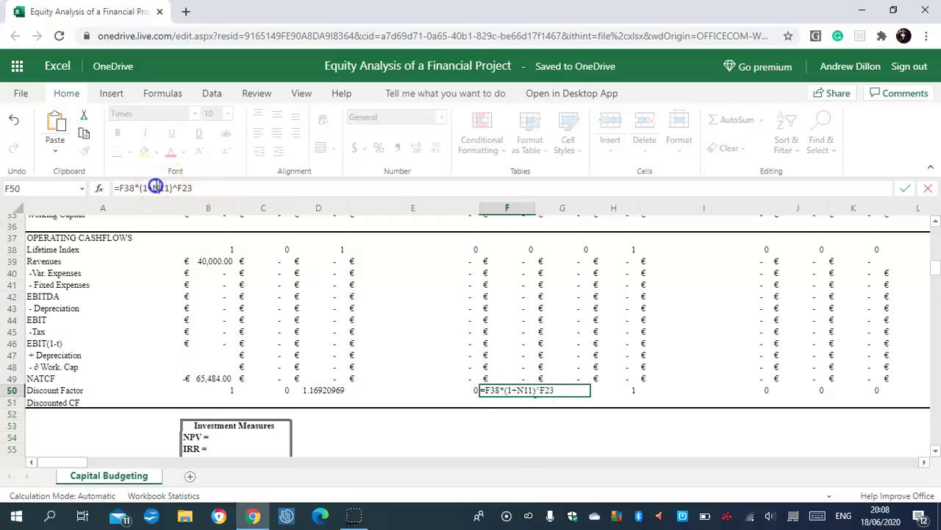
{"action": "type", "text": "K"}
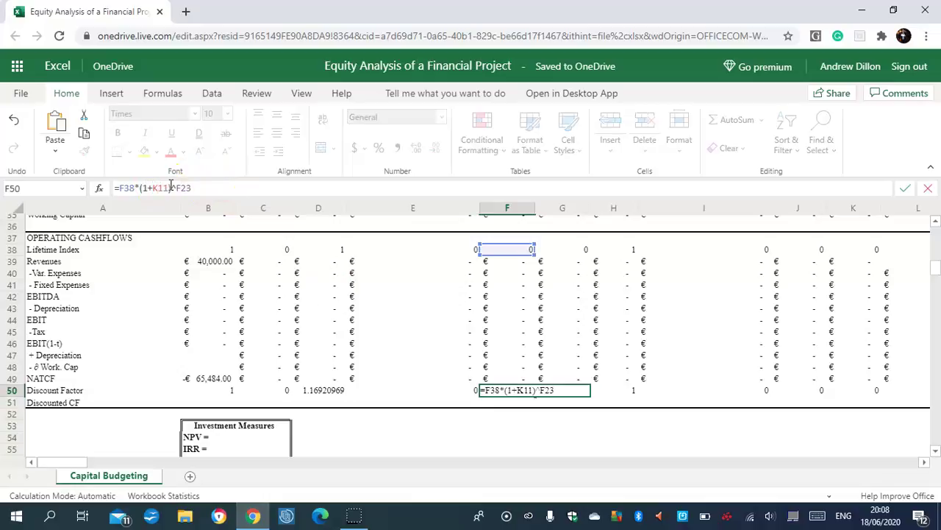
{"action": "key", "text": "Return"}
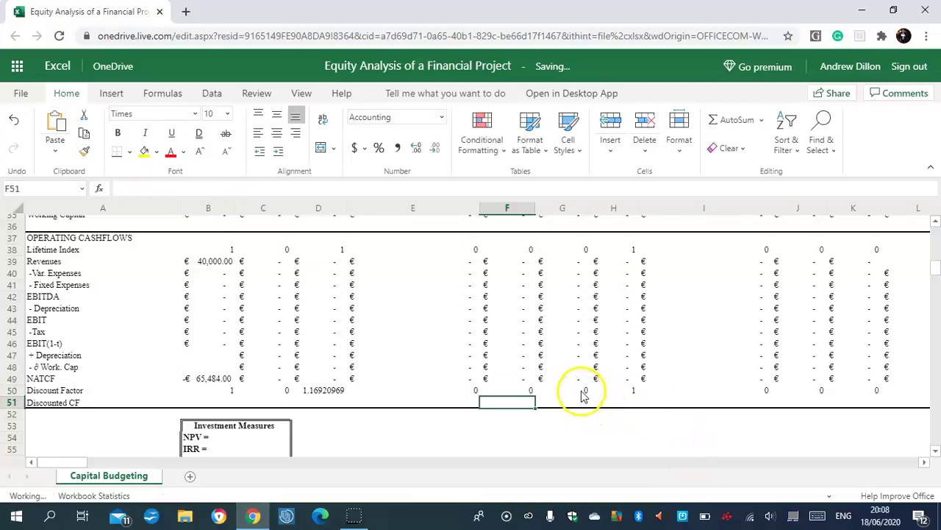
Correct the discount rate reference in cell G50 to K11, making the formula =G38*(1+K11)^G23.
{"action": "left_click", "coordinate": [581, 392]}
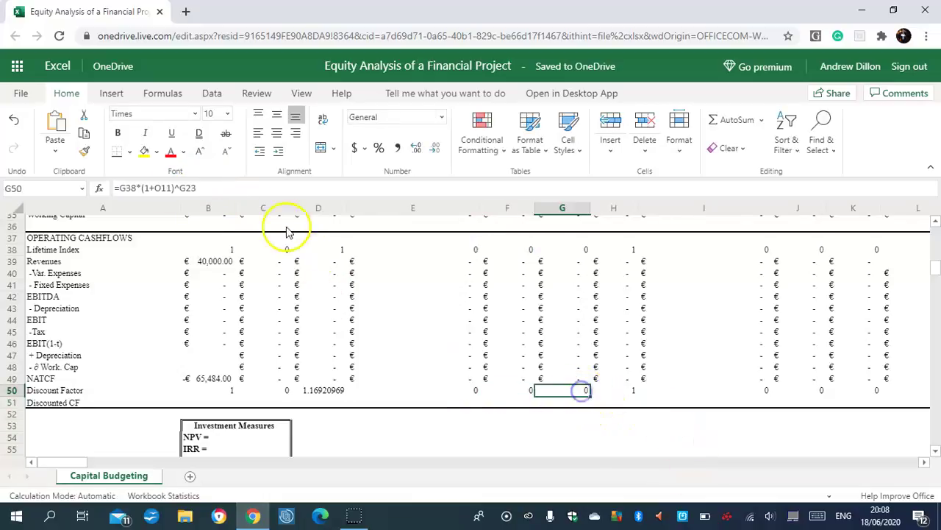
{"action": "left_click", "coordinate": [158, 187]}
{"action": "type", "text": "K"}
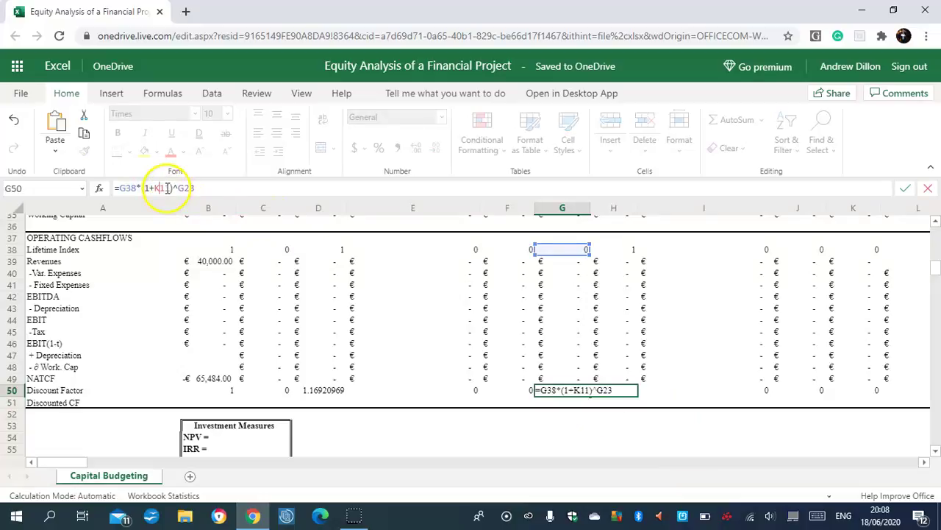
{"action": "key", "text": "Return"}
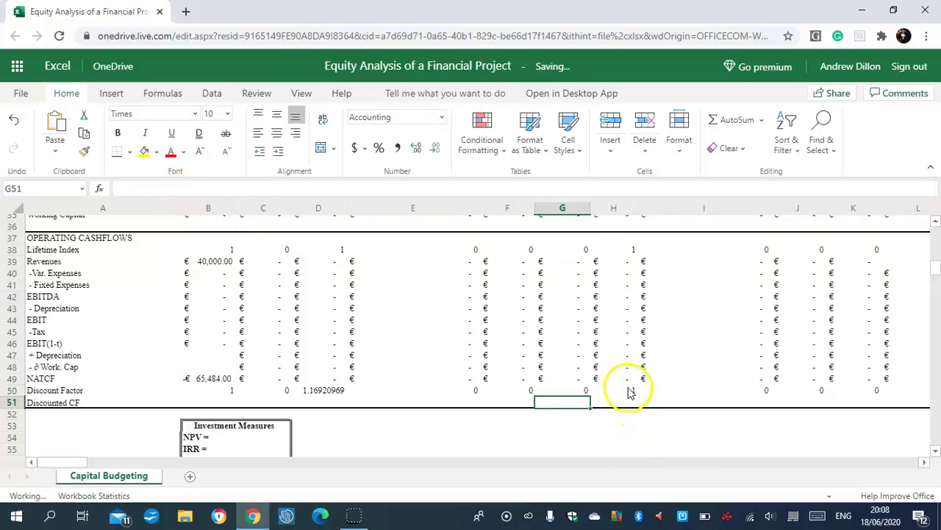
Correct the discount rate reference in cell H50 to K11, making the formula =H38*(1+K11)^H23.
{"action": "left_click", "coordinate": [629, 390]}
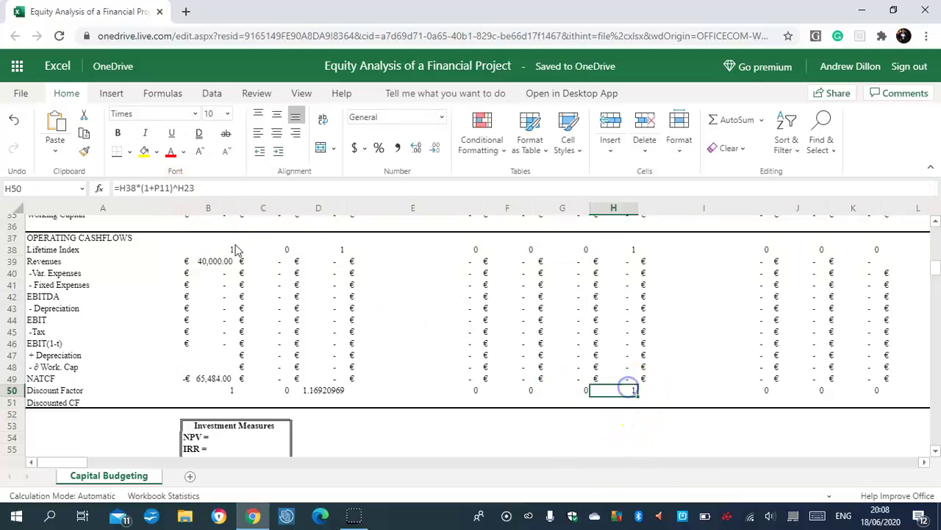
{"action": "left_click", "coordinate": [157, 187]}
{"action": "key", "text": "F4"}
{"action": "key", "text": "Return"}
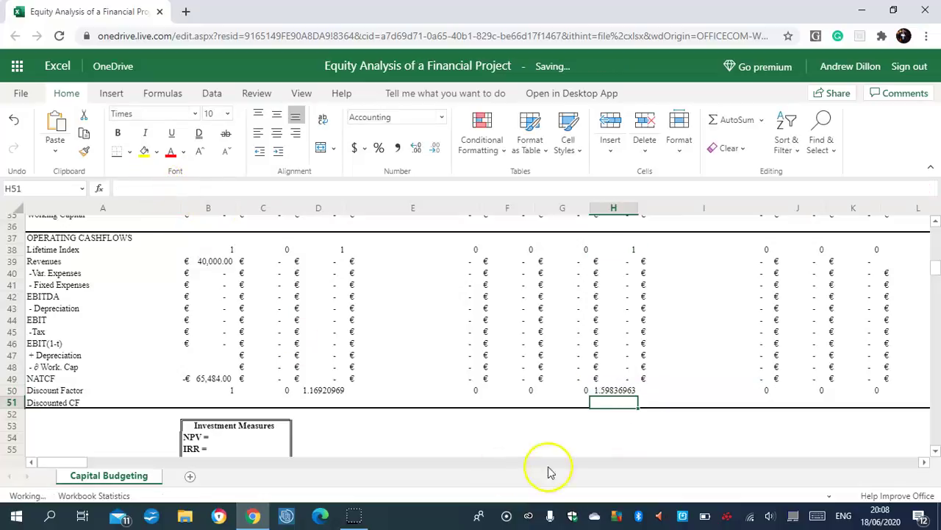
Correct the discount rate reference in cell I50 to K11, making the formula =I38*(1+K11)^I23.
{"action": "left_click", "coordinate": [728, 390]}
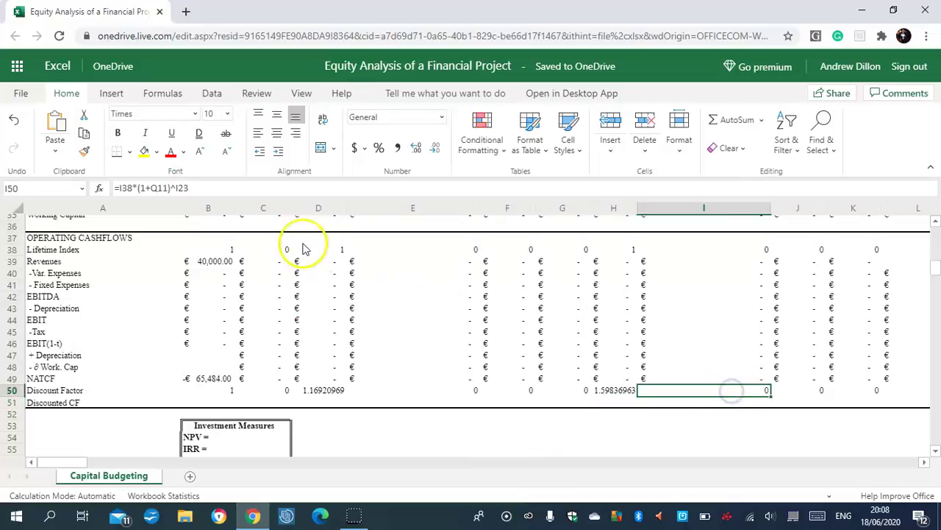
{"action": "left_click", "coordinate": [156, 186]}
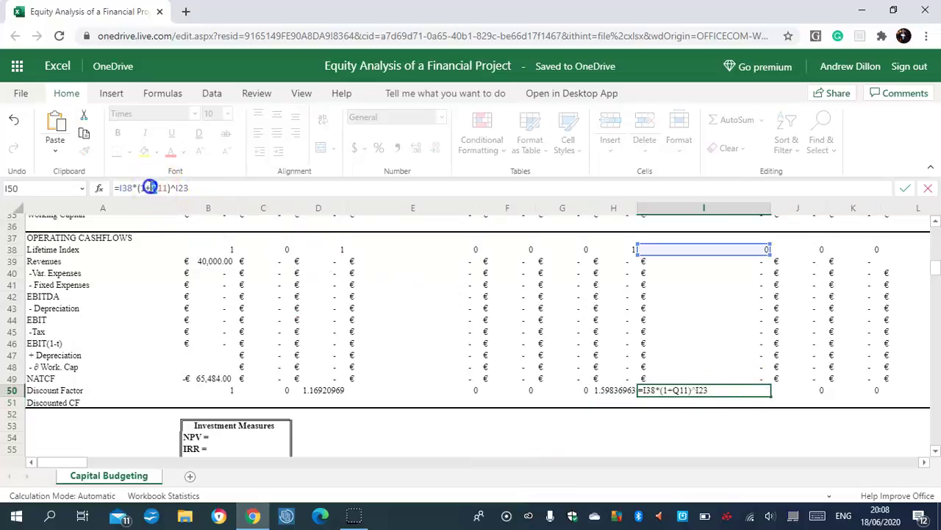
{"action": "type", "text": "K"}
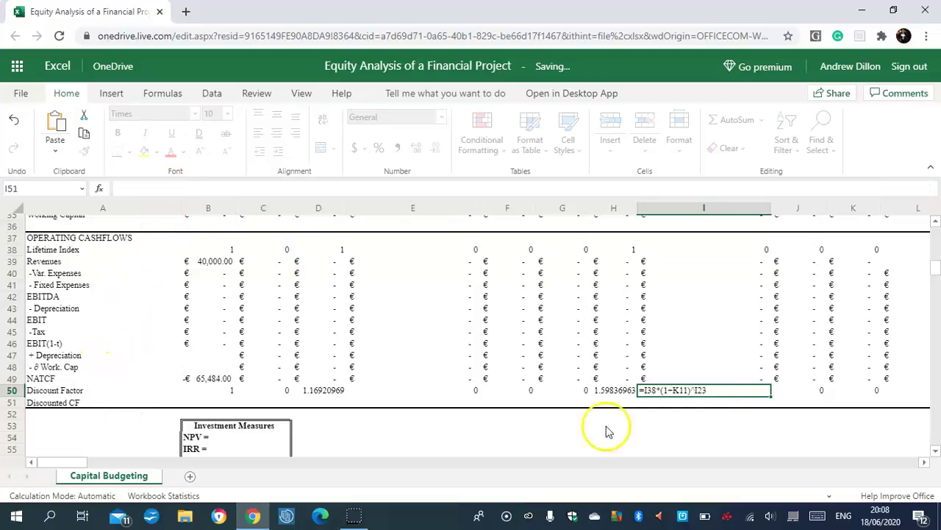
{"action": "key", "text": "Return"}
{"action": "key", "text": "Up"}
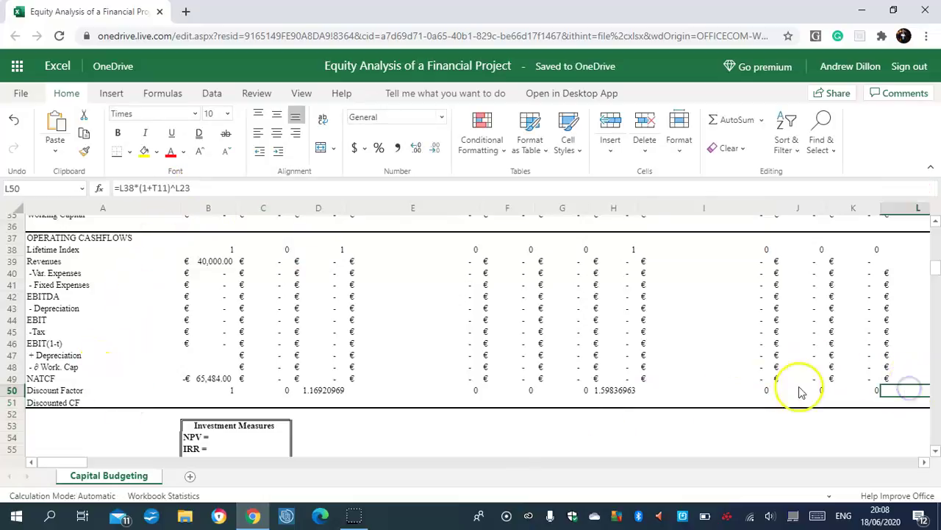
Correct the discount rate reference in cell J50 to K11, making the formula =J38*(1+K11)^J23.
{"action": "left_click_drag", "start_coordinate": [748, 385], "coordinate": [794, 388]}
{"action": "left_click", "coordinate": [155, 187]}
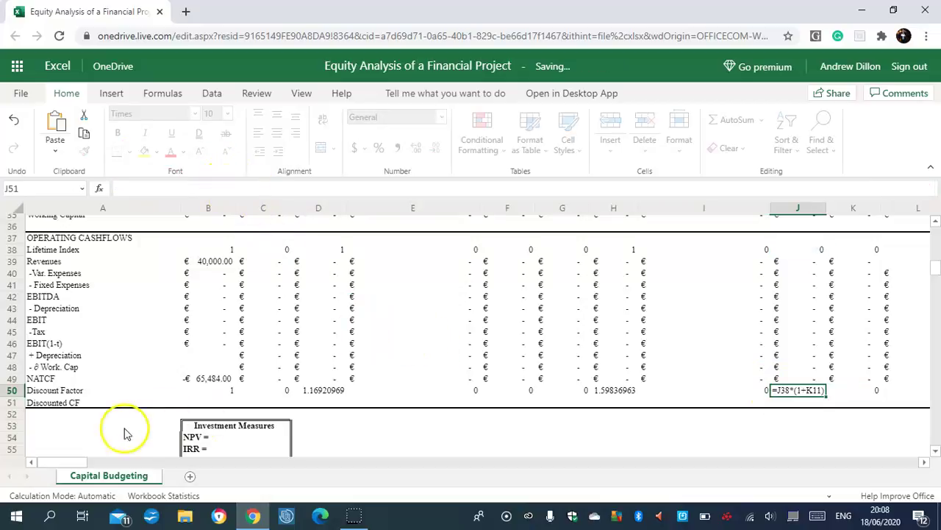
{"action": "key", "text": "Return"}
Check the corrected discount factor in J50, and change the discount rate reference in cell K50 to K11, making =K38*(1+K11)^K23.
{"action": "left_click_drag", "start_coordinate": [80, 461], "coordinate": [94, 459]}
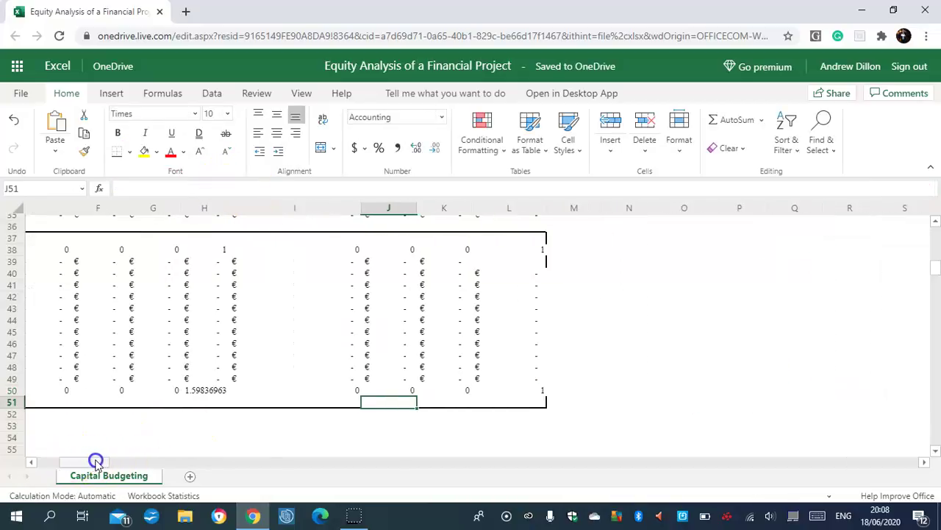
{"action": "left_click_drag", "start_coordinate": [362, 392], "coordinate": [360, 390]}
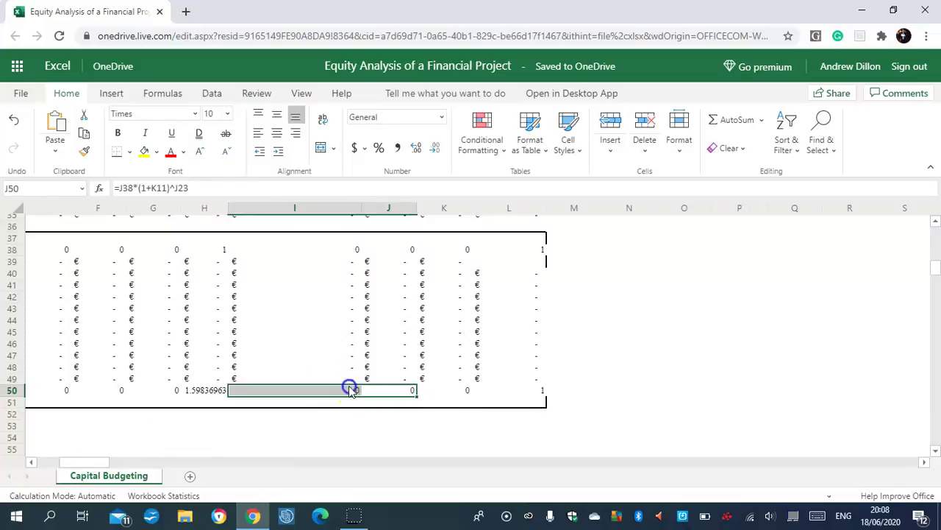
{"action": "left_click", "coordinate": [345, 390]}
{"action": "left_click", "coordinate": [396, 391]}
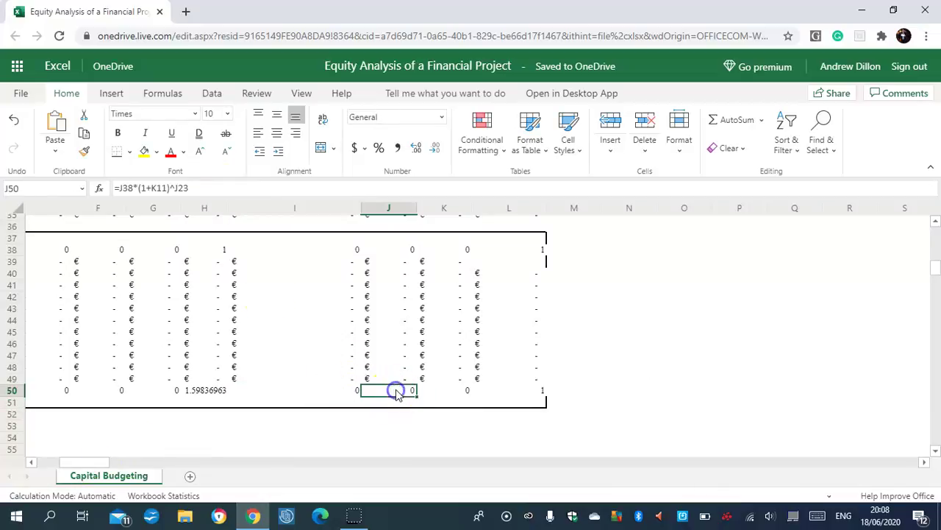
{"action": "left_click", "coordinate": [455, 394]}
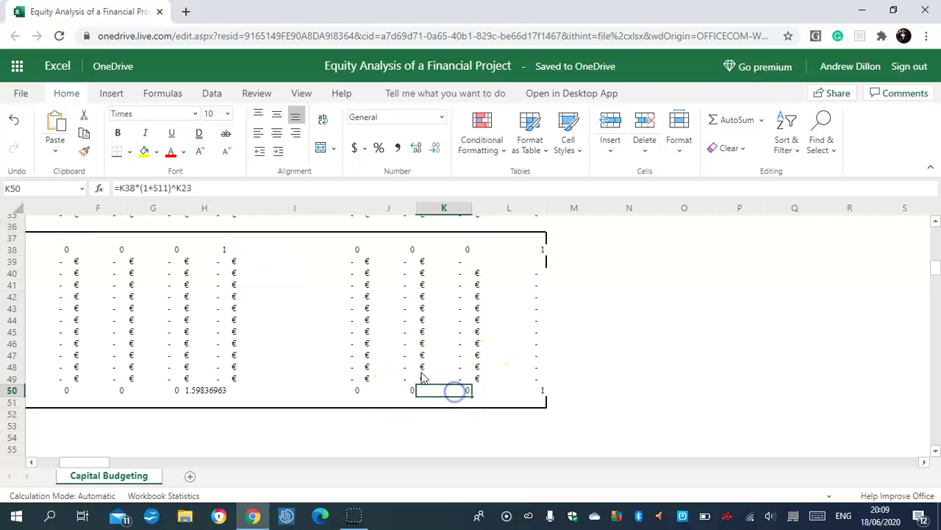
{"action": "left_click", "coordinate": [153, 188]}
{"action": "double_click", "coordinate": [153, 187]}
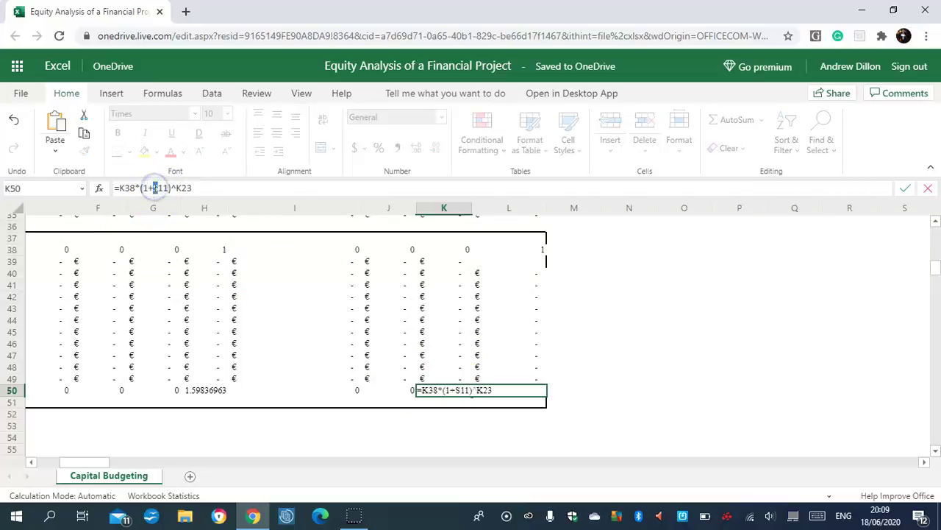
{"action": "type", "text": "K11"}
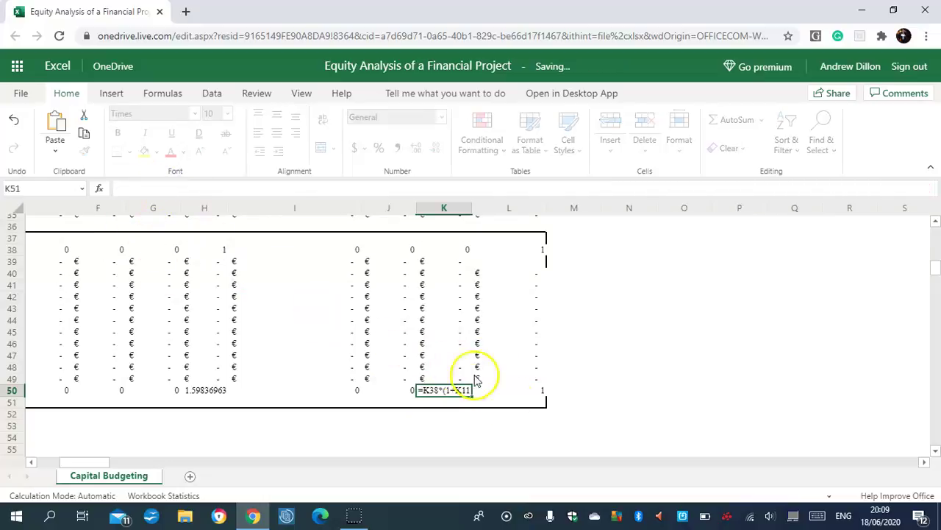
{"action": "key", "text": "Return"}
Correct the discount rate reference in cell L50 to K11, making the formula =L38*(1+K11)^L23.
{"action": "left_click", "coordinate": [520, 392]}
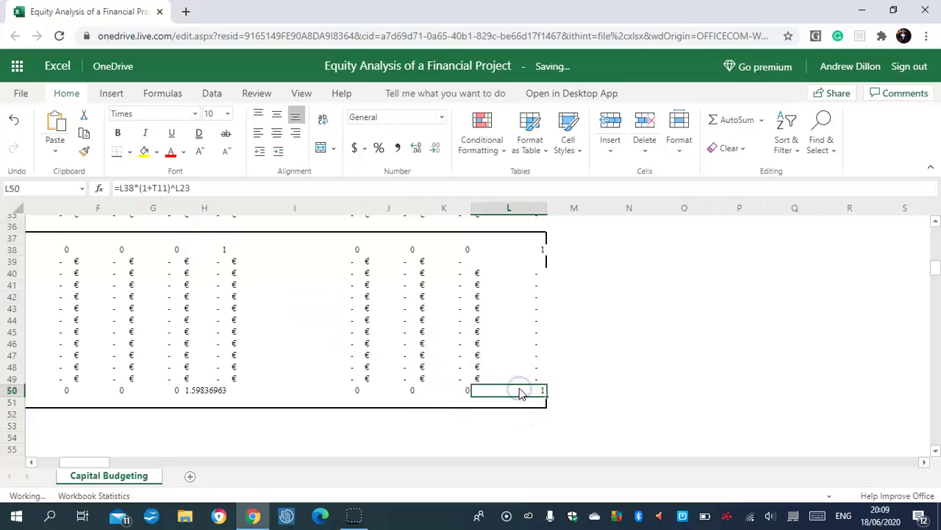
{"action": "double_click", "coordinate": [154, 187]}
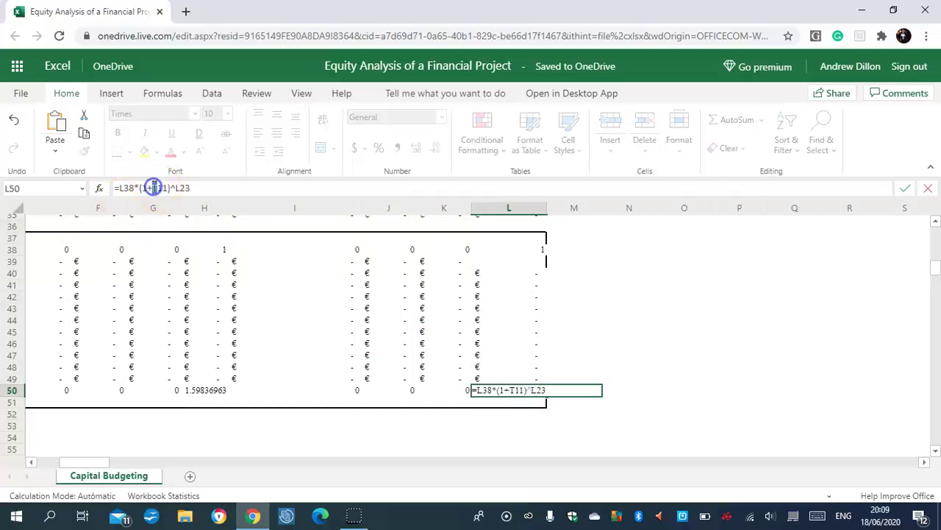
{"action": "type", "text": "K11"}
{"action": "key", "text": "Return"}
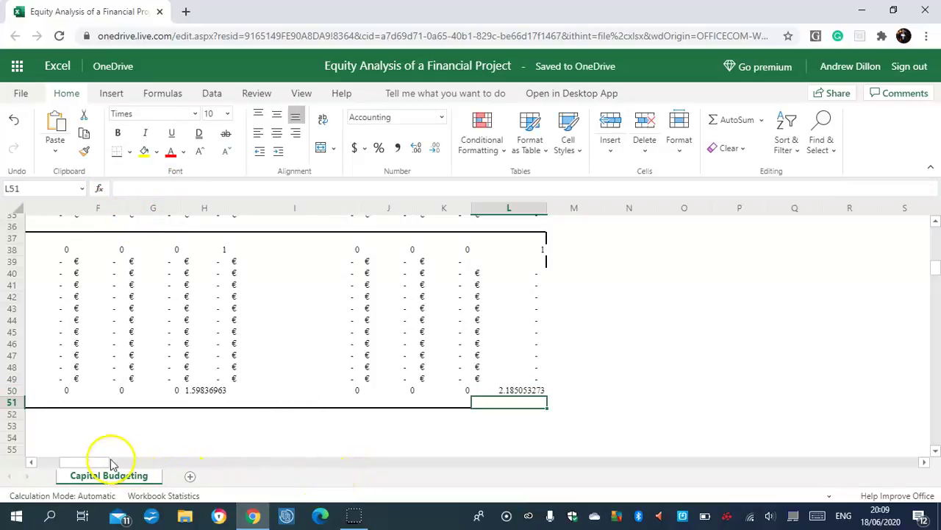
Enter the initial discounted cashflow formula =0-B31 in cell B51.
{"action": "left_click_drag", "start_coordinate": [103, 462], "coordinate": [65, 456]}
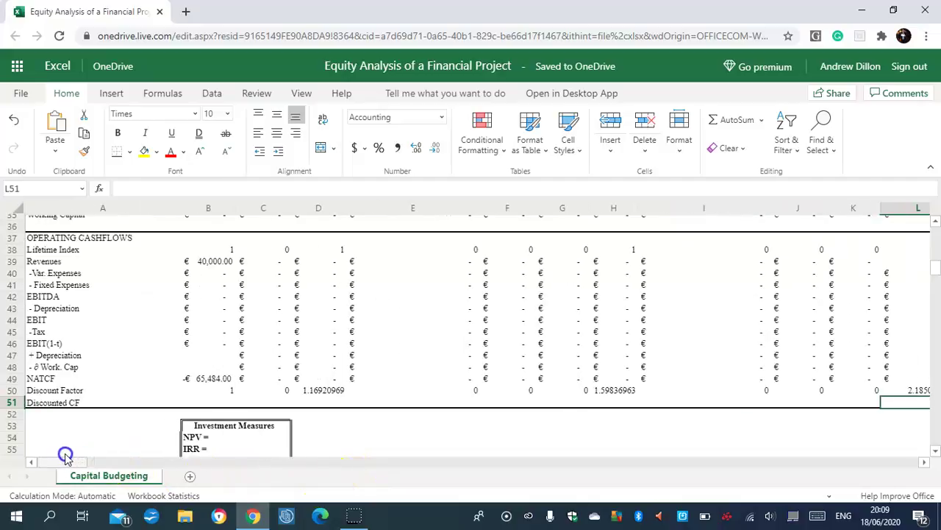
{"action": "left_click", "coordinate": [216, 401]}
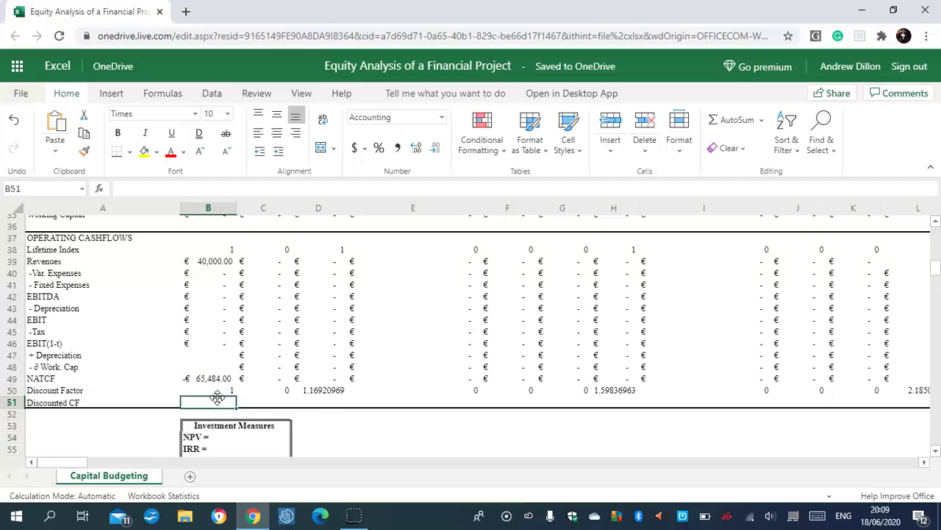
{"action": "type", "text": "="}
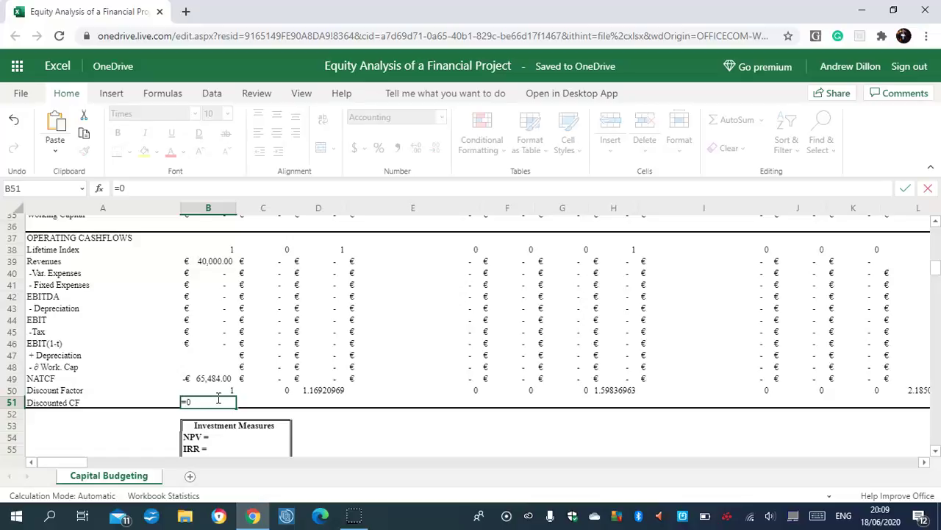
{"action": "type", "text": "0-B31"}
{"action": "key", "text": "Return"}
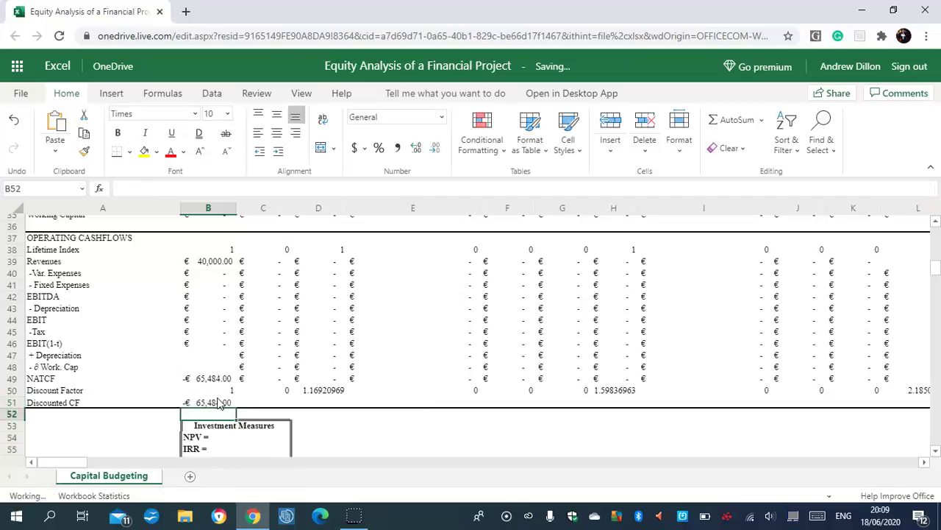
Enter the discounted cashflow formula =(C49+C34+C35)/(1+K11)^C23 in cell C51.
{"action": "left_click", "coordinate": [275, 403]}
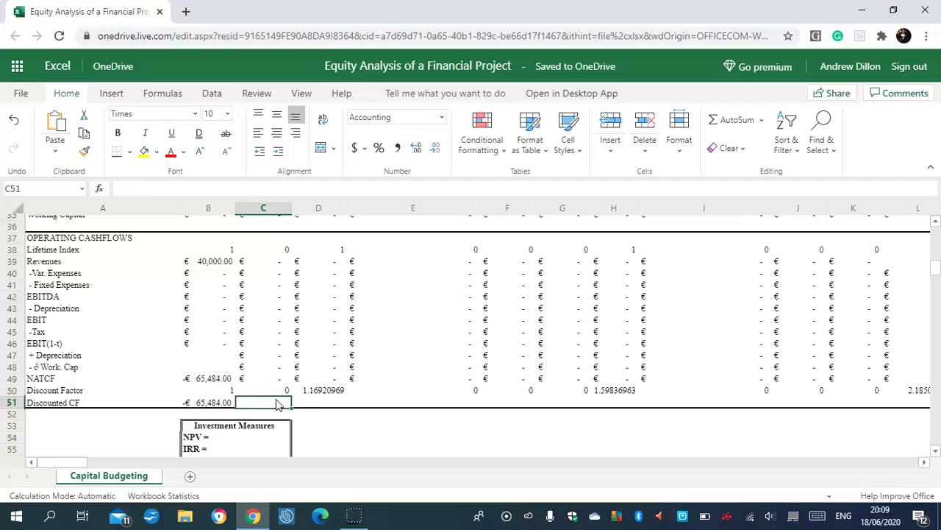
{"action": "type", "text": "="}
{"action": "type", "text": "9"}
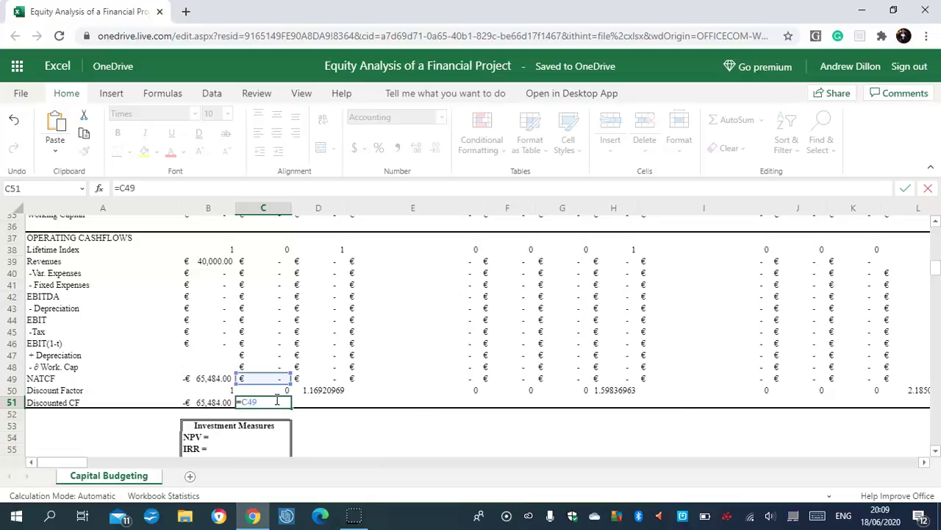
{"action": "key", "text": "BackSpace"}
{"action": "key", "text": "BackSpace"}
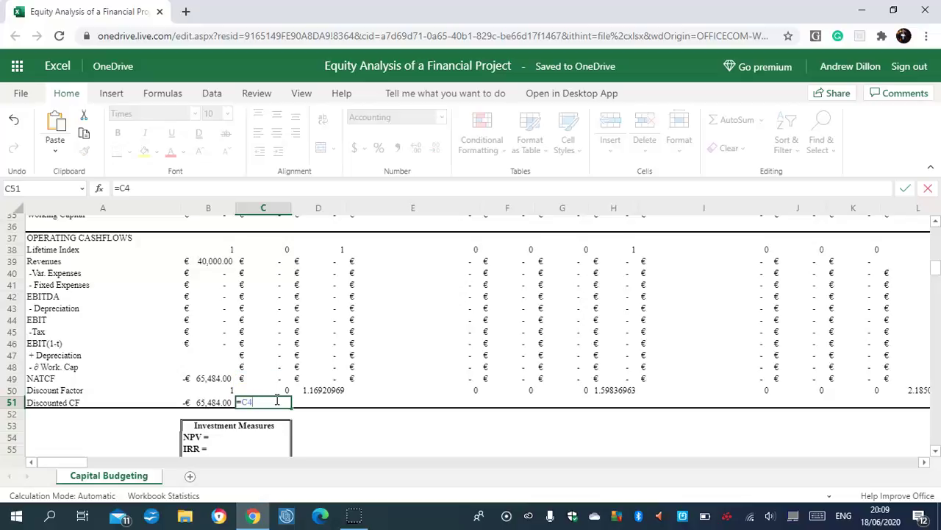
{"action": "key", "text": "BackSpace"}
{"action": "type", "text": "(C"}
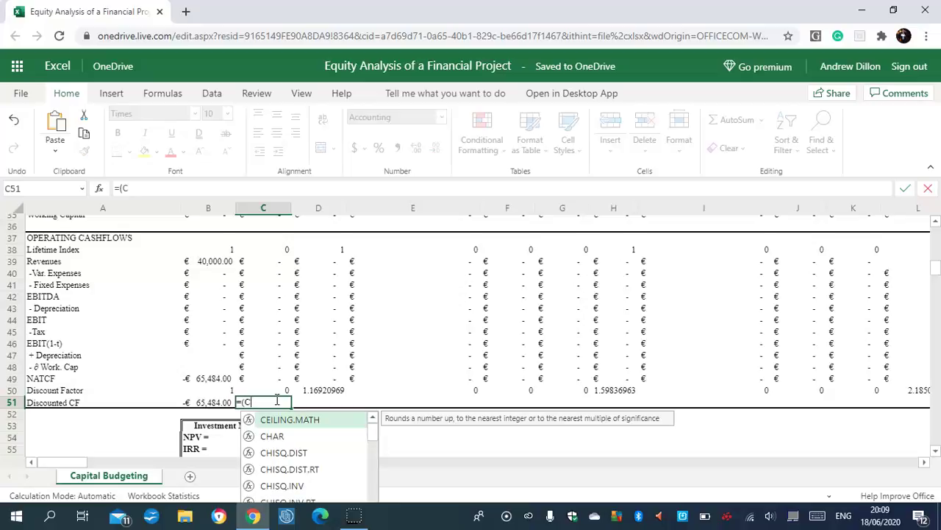
{"action": "type", "text": "49+"}
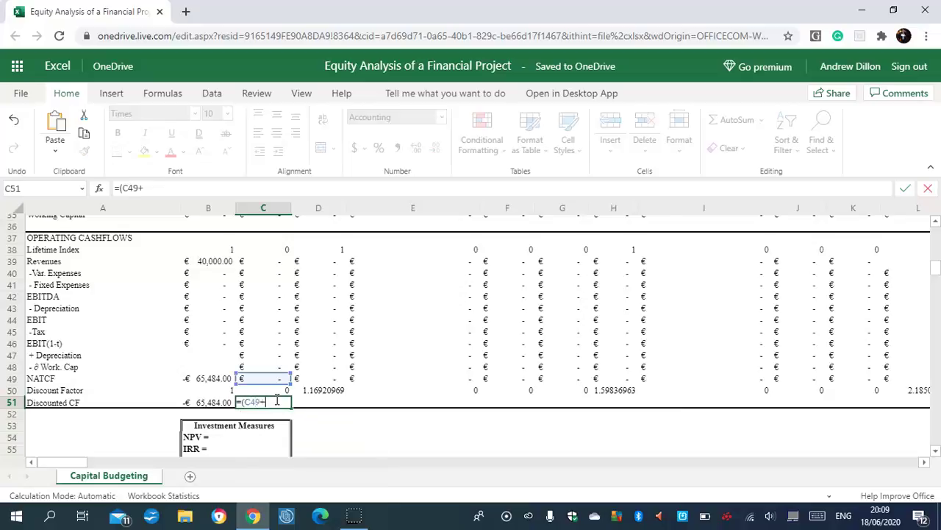
{"action": "type", "text": "C34+C3"}
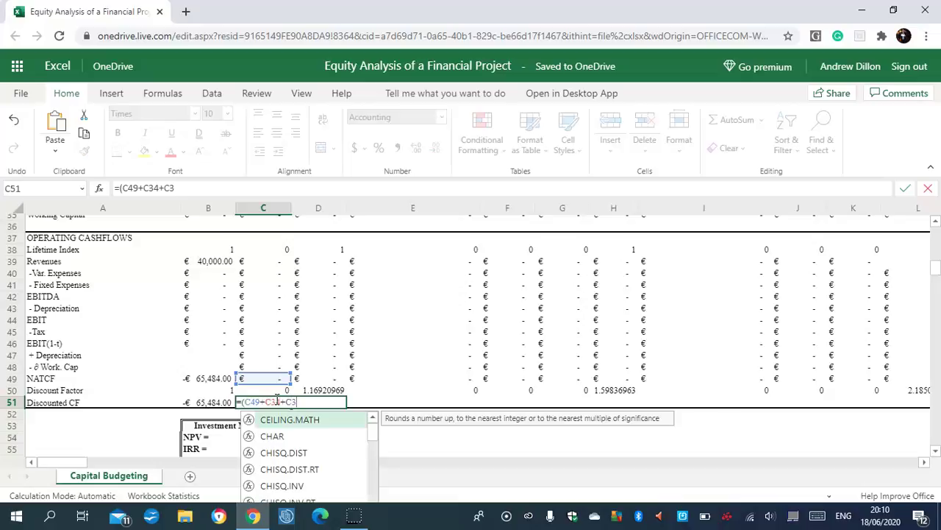
{"action": "type", "text": "5"}
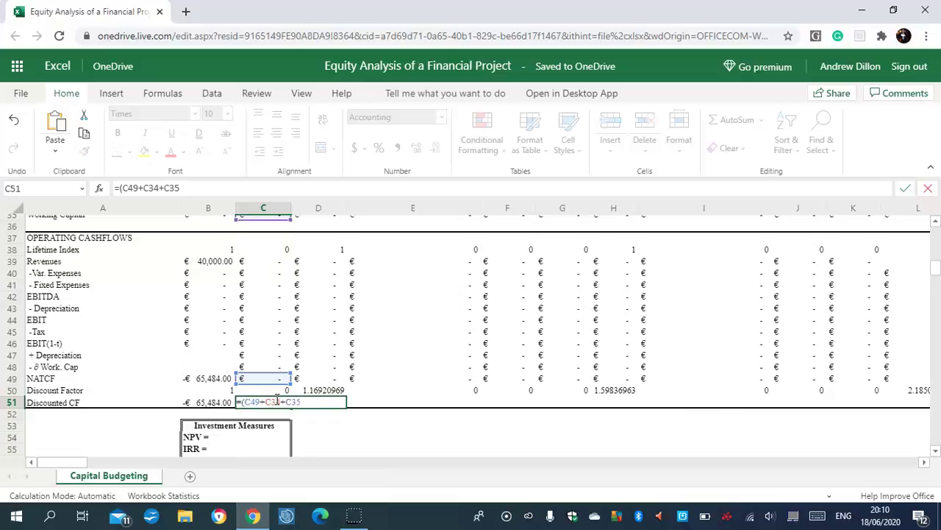
{"action": "type", "text": ")"}
{"action": "type", "text": "/(1+K11"}
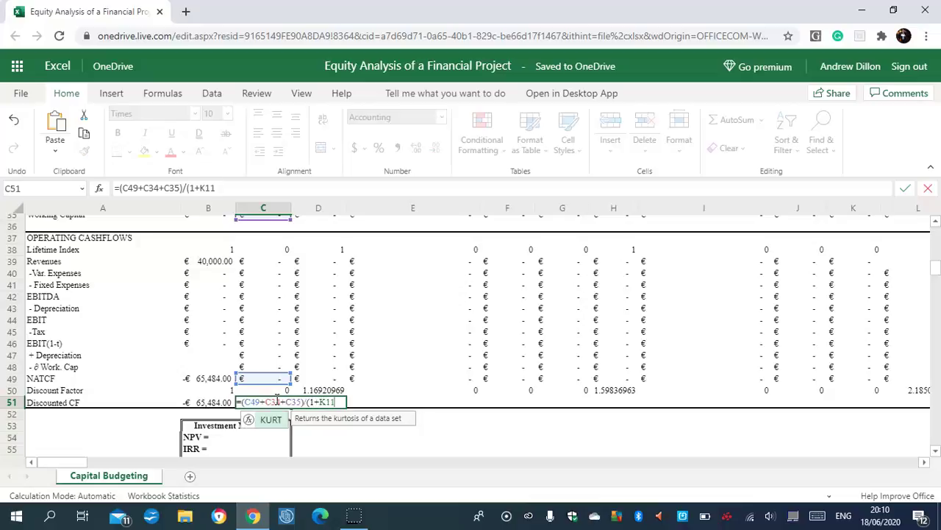
{"action": "type", "text": ")"}
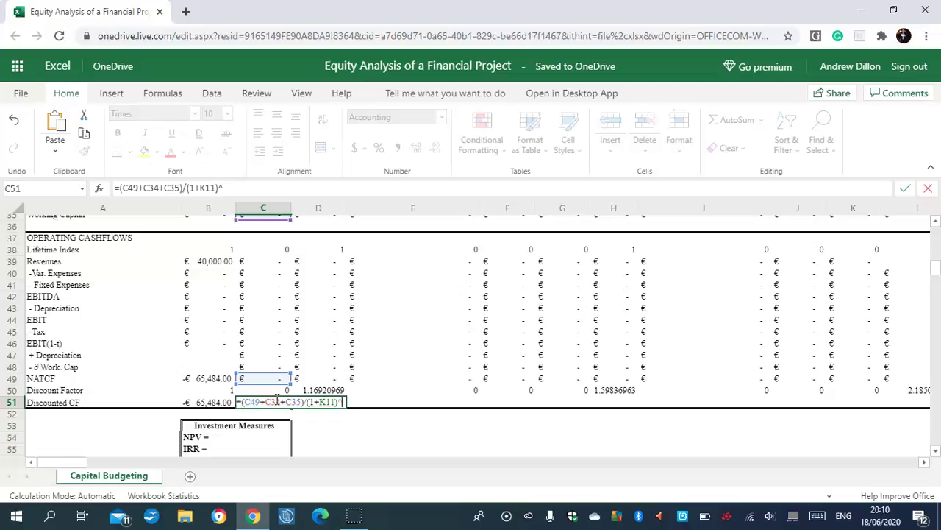
{"action": "type", "text": "^"}
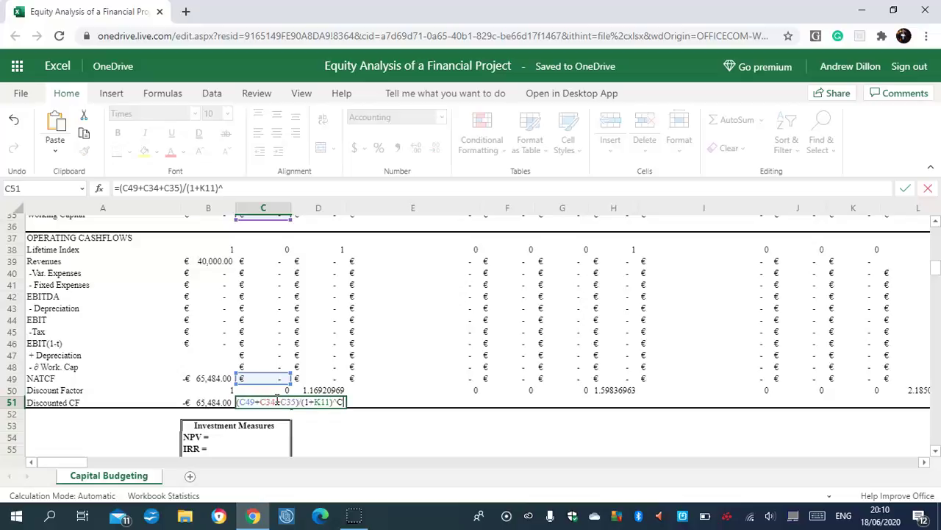
{"action": "type", "text": "C23"}
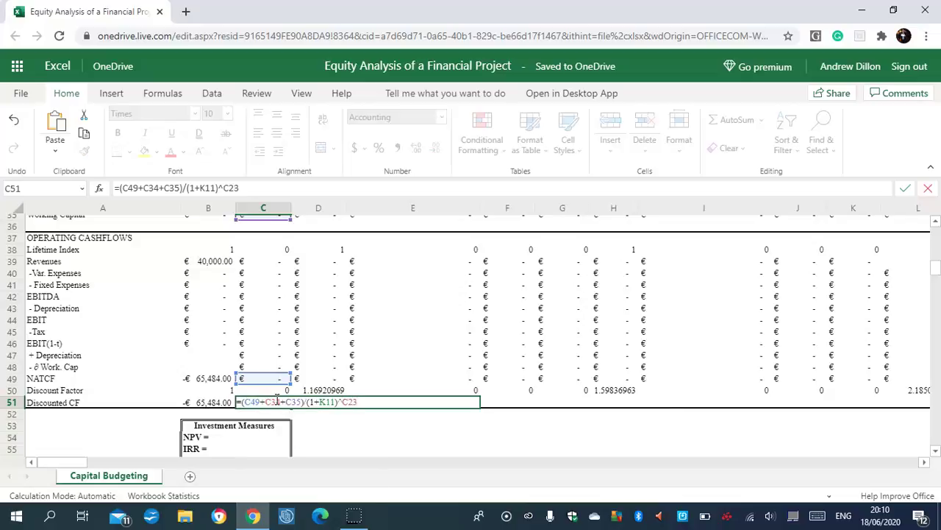
{"action": "key", "text": "Return"}
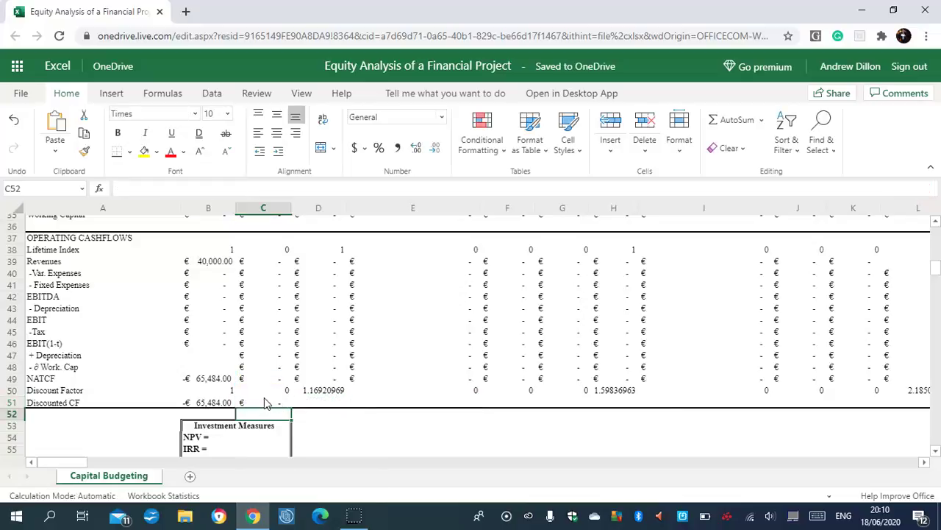
Fill the discounted cashflow formula from C51 across row 51 through column L, and reselect C51.
{"action": "left_click", "coordinate": [266, 403]}
{"action": "left_click_drag", "start_coordinate": [297, 409], "coordinate": [905, 397]}
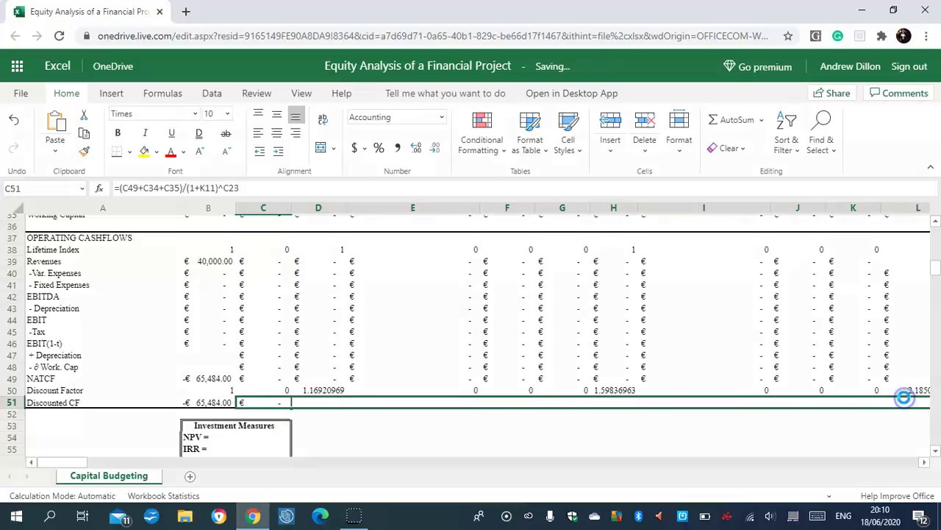
{"action": "left_click", "coordinate": [286, 405]}
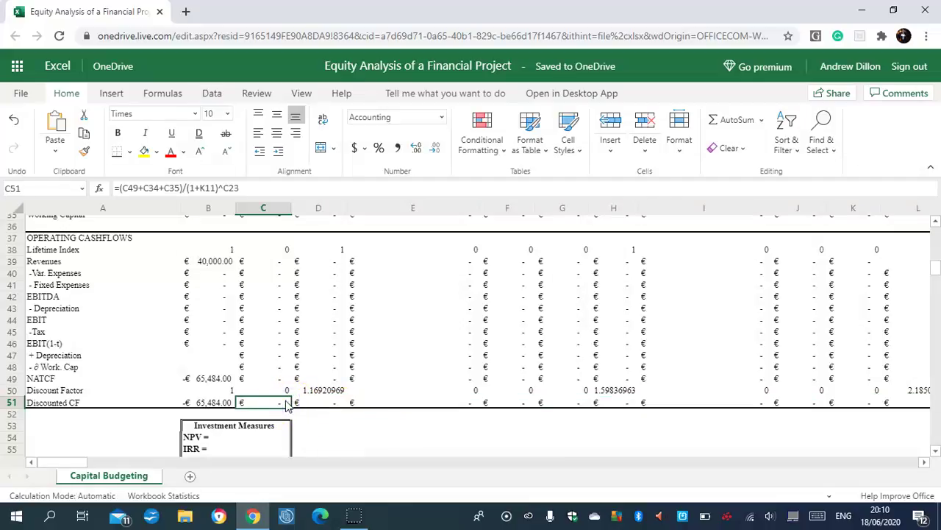